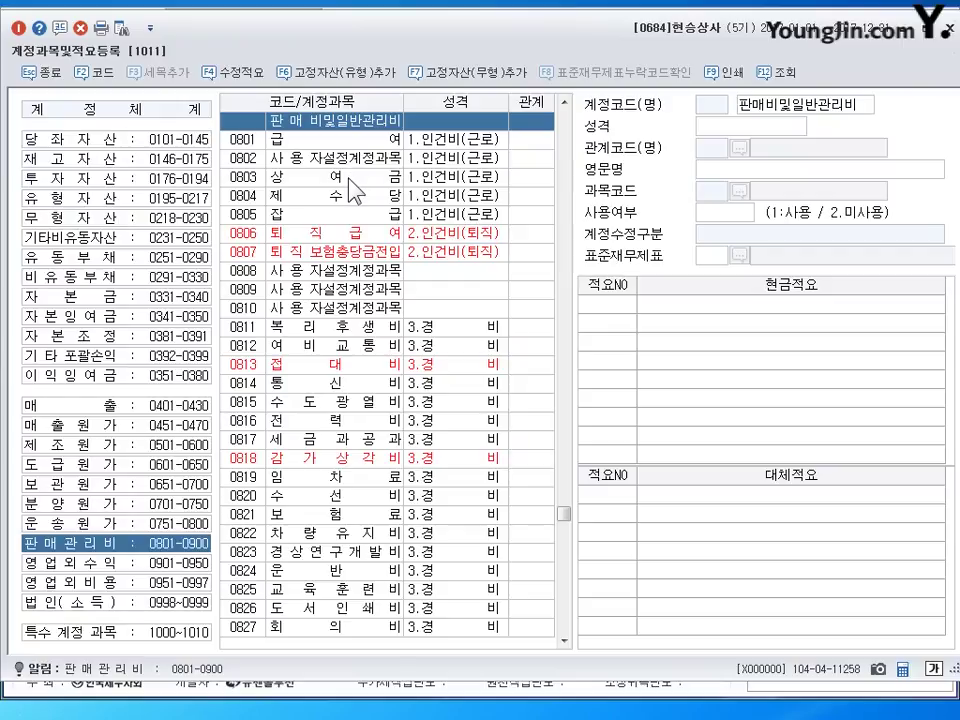
Step: Register 대체적요 3 as "명절선물대금 신용카드 결제" for account 0811 복리후생비 and close the account registration window
left_click(326, 328)
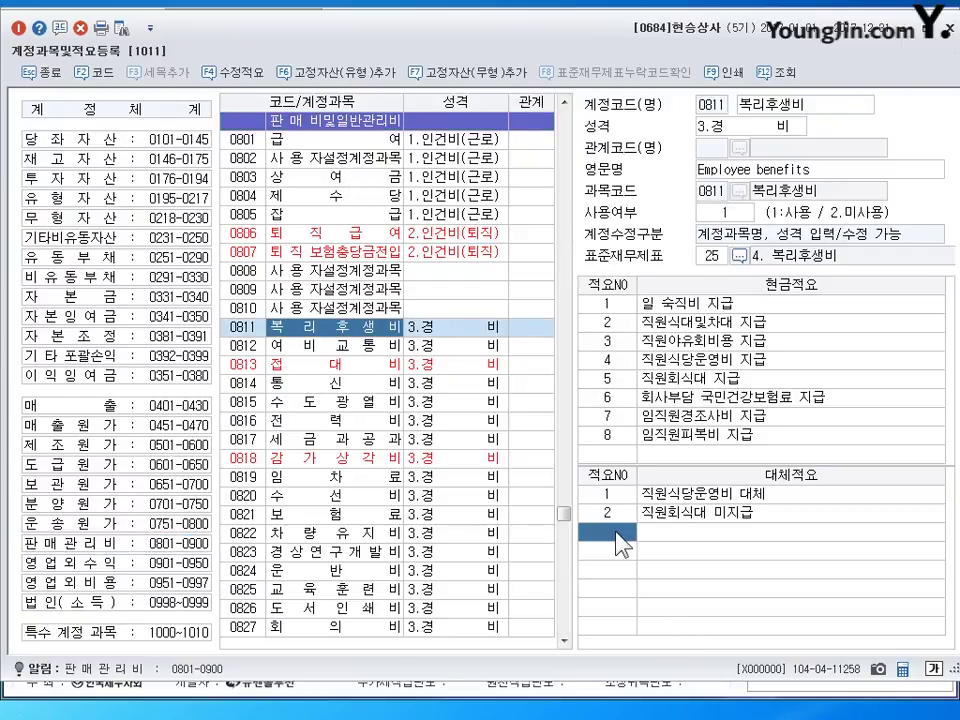
type("3")
key("Return")
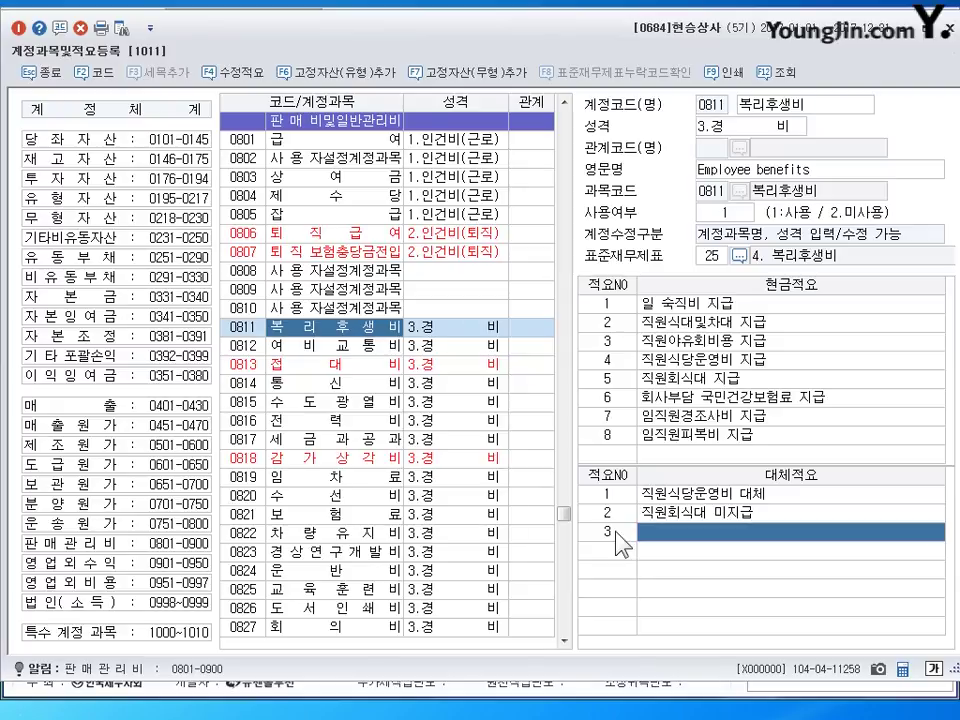
type("명절선물")
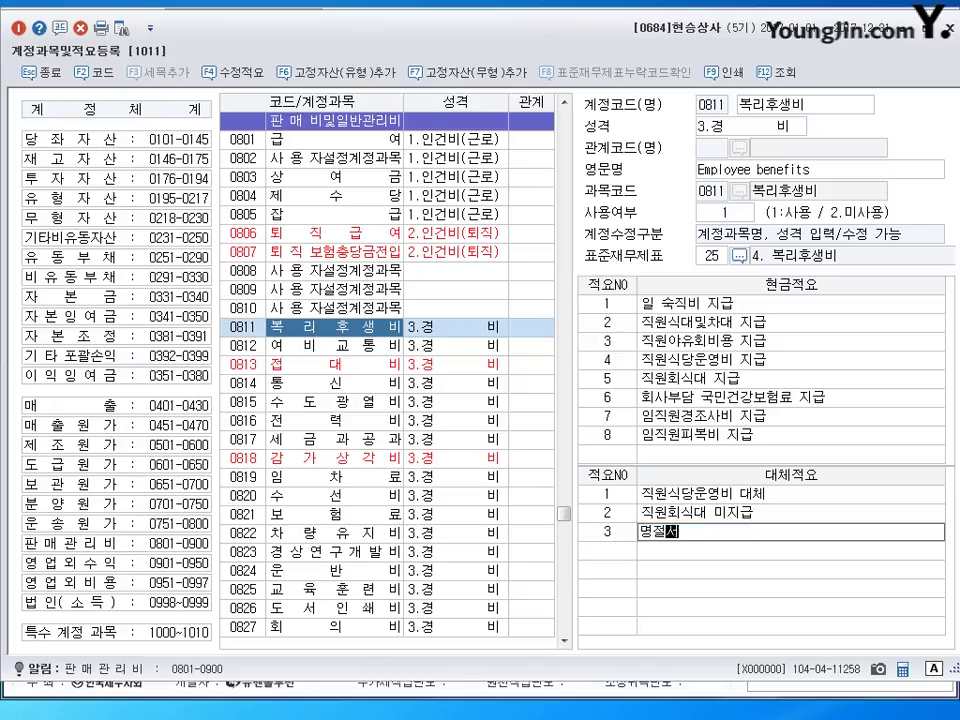
type("대금 신용카드")
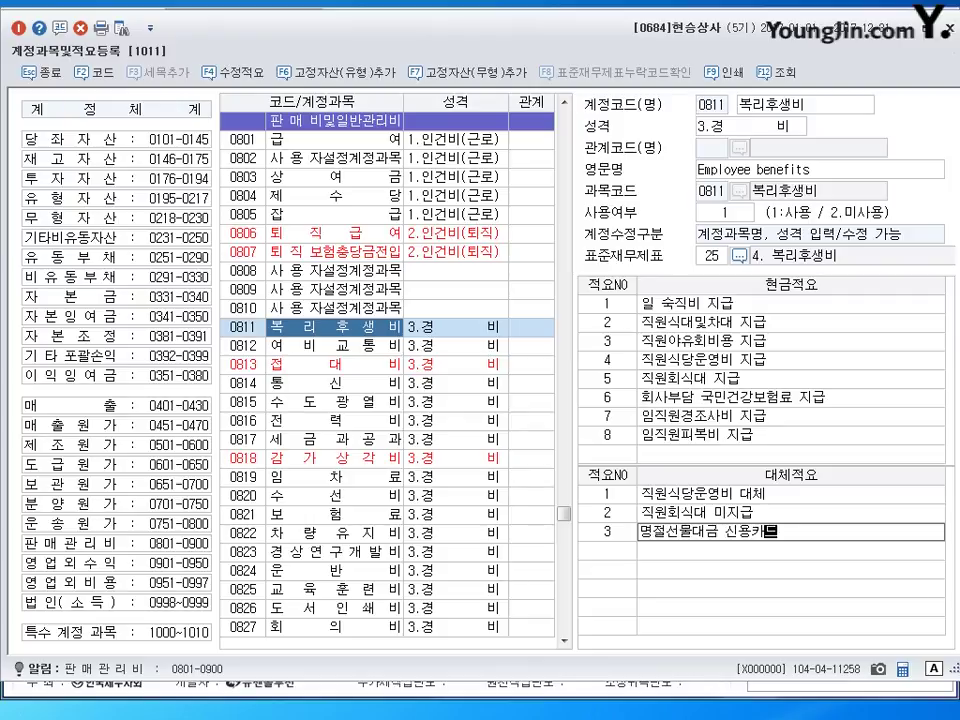
type(" 결제")
key("Return")
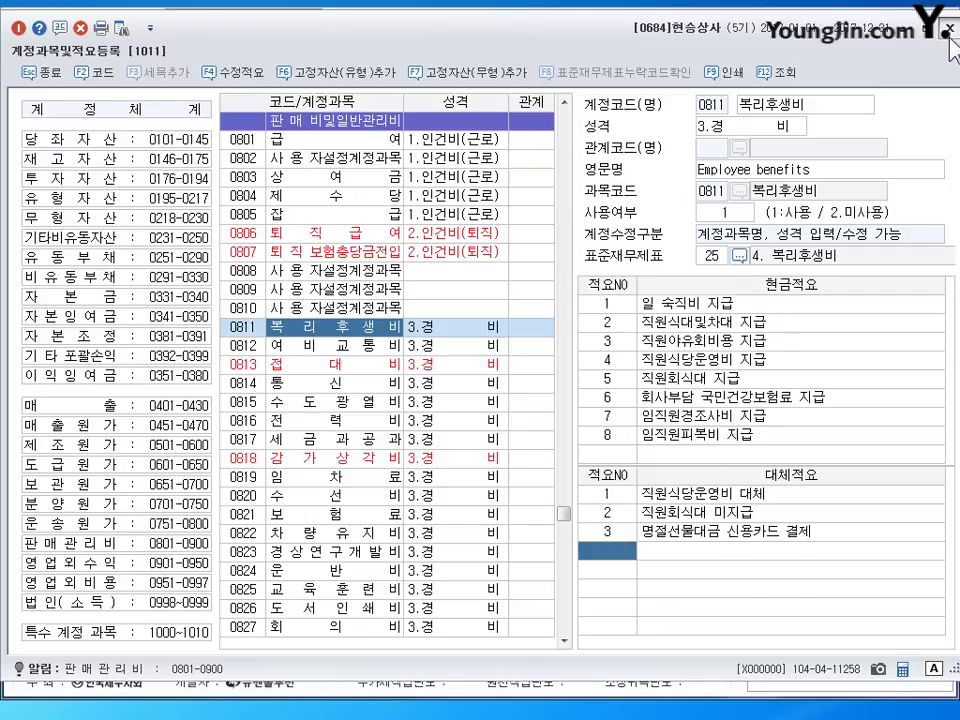
key("Escape")
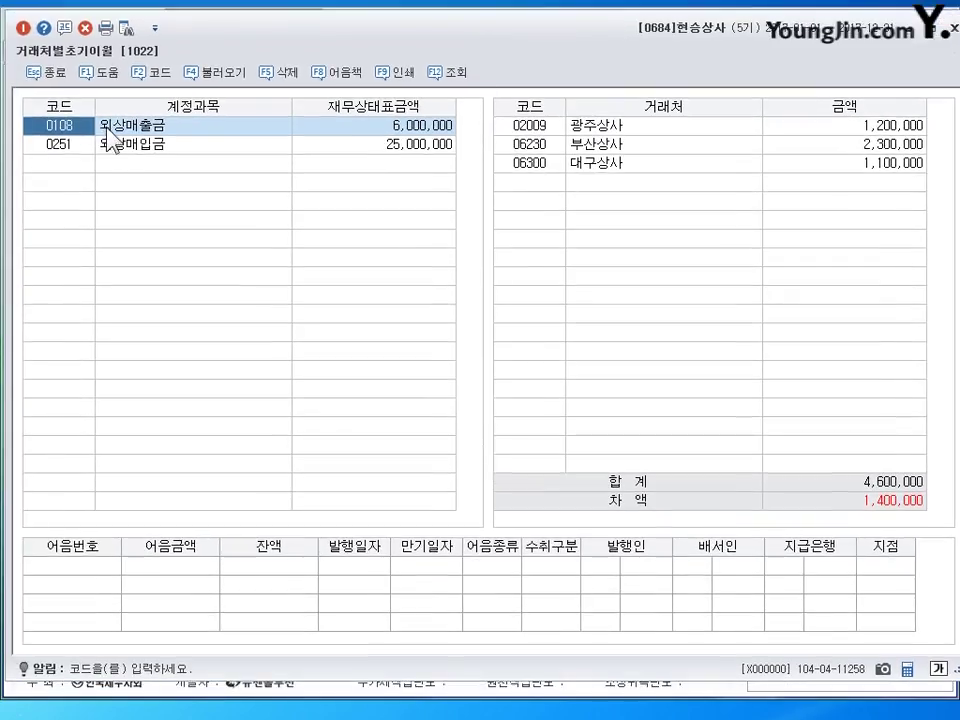
Step: Set the 광주상사 opening balance under 외상매출금 to 2,600,000 in 거래처별초기이월
left_click(633, 128)
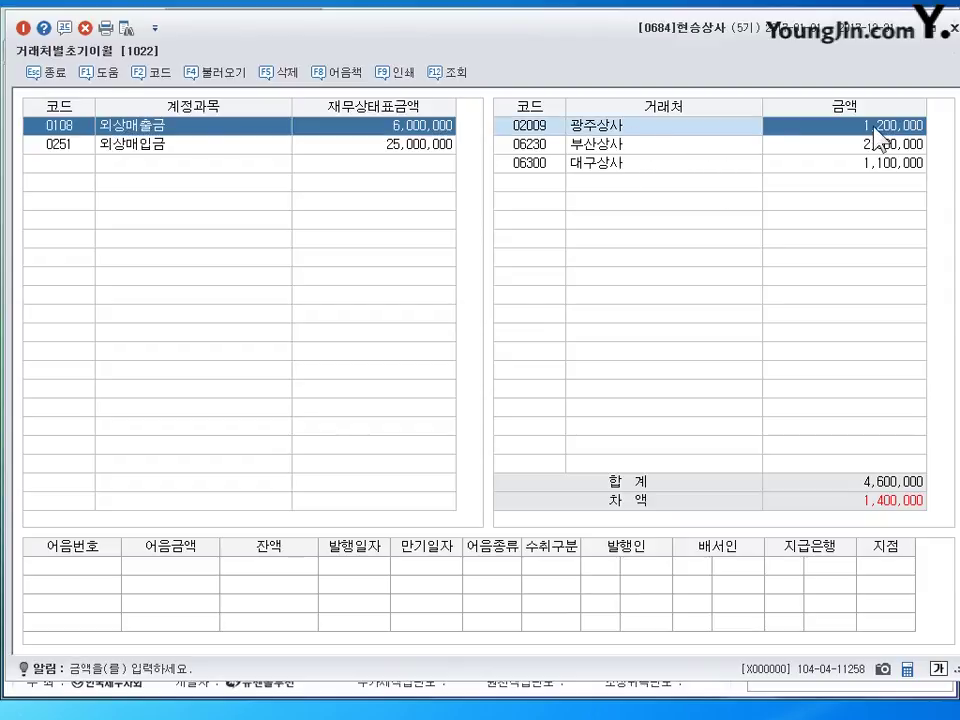
key("Down")
key("Down")
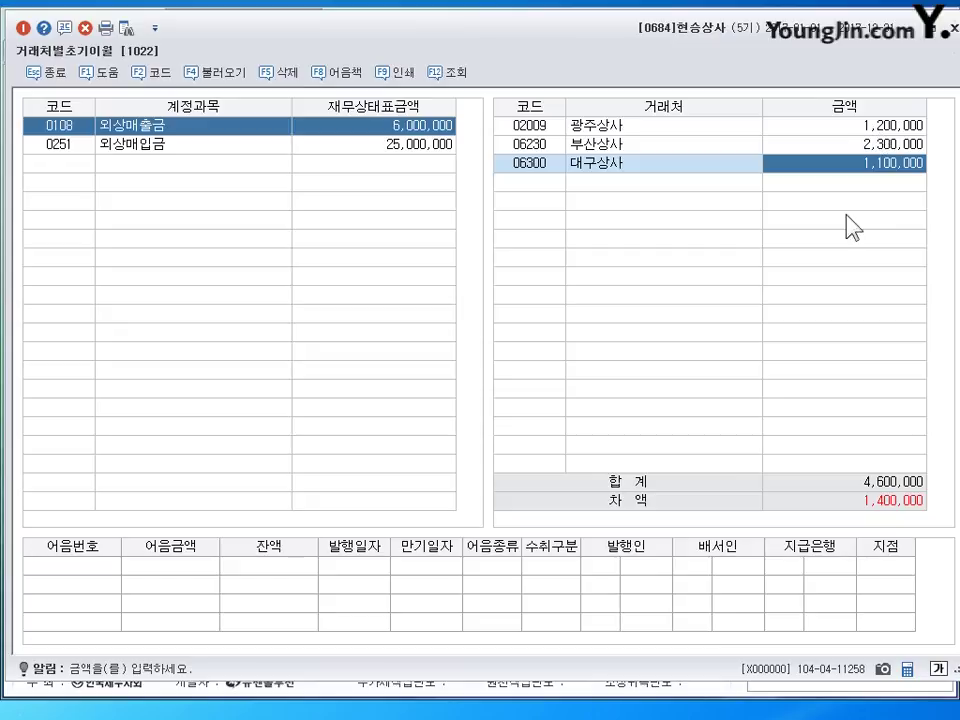
left_click(845, 128)
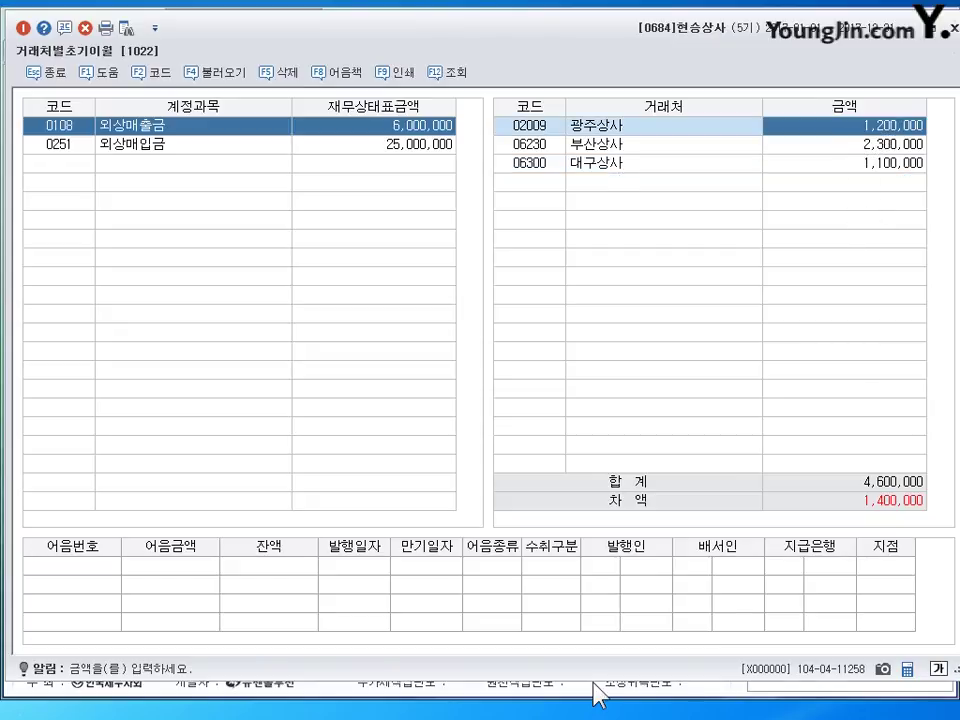
type("2600000")
key("Return")
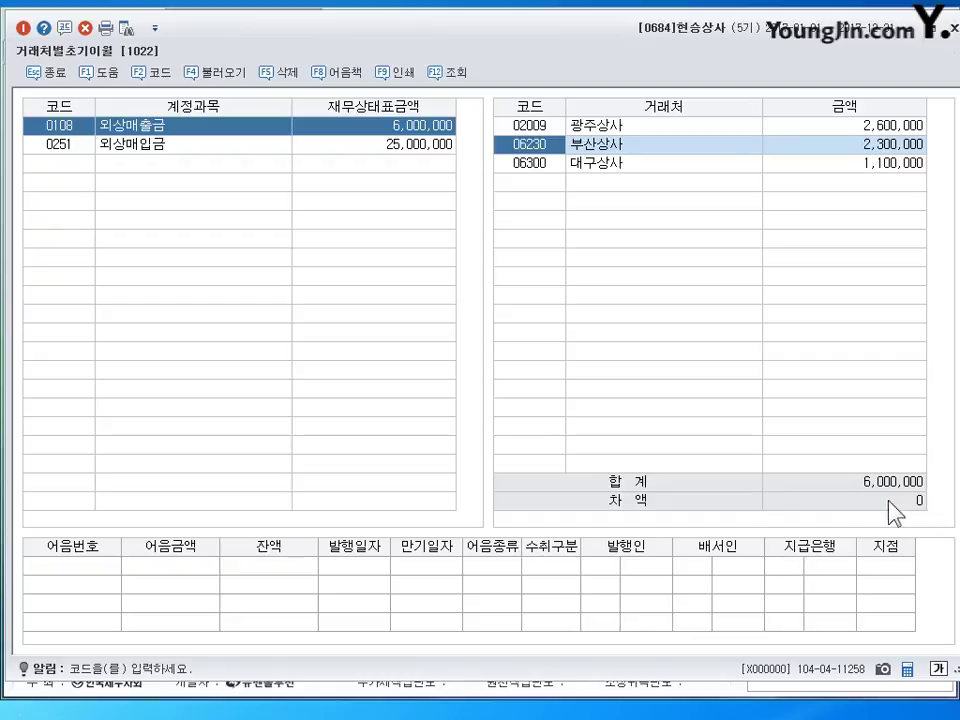
Step: Set the 서울상사 opening balance under 외상매입금 to 8,700,000
left_click(175, 148)
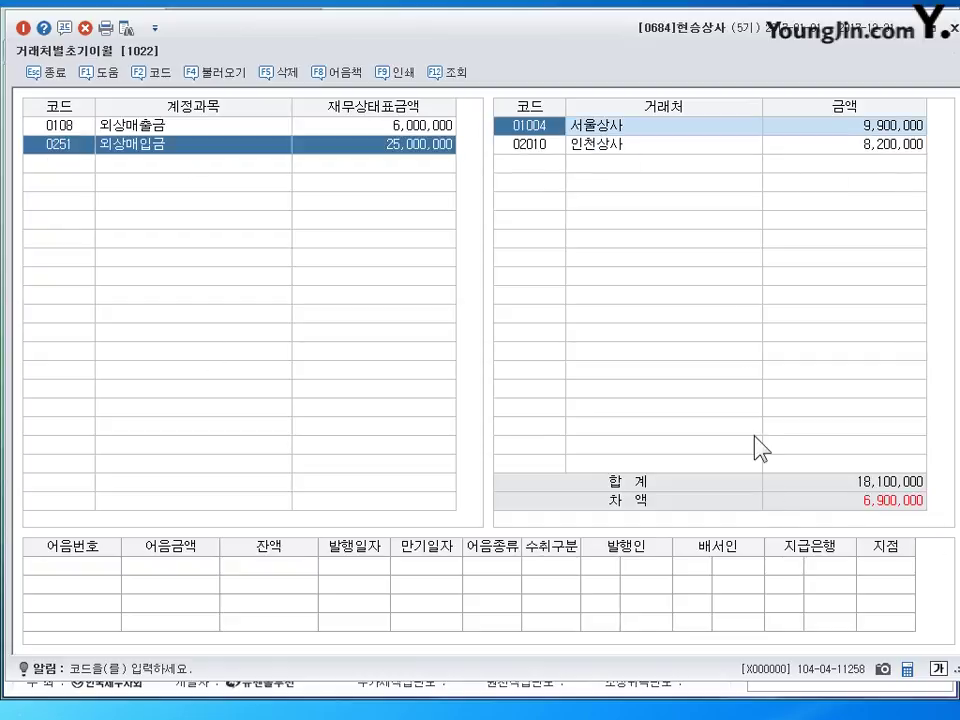
key("Return")
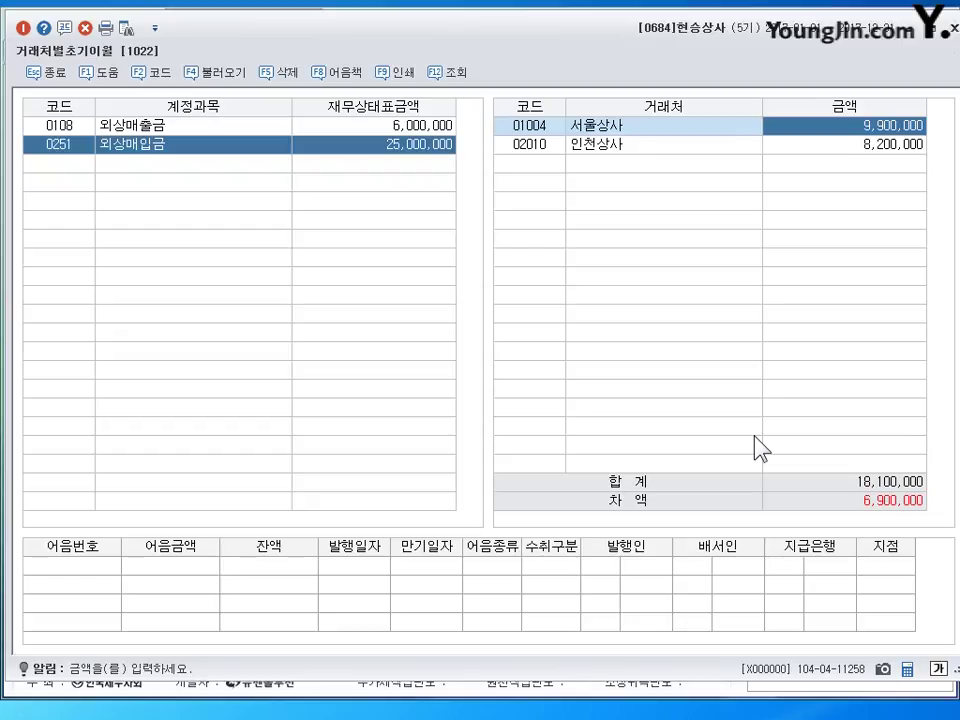
type("8700000")
key("Return")
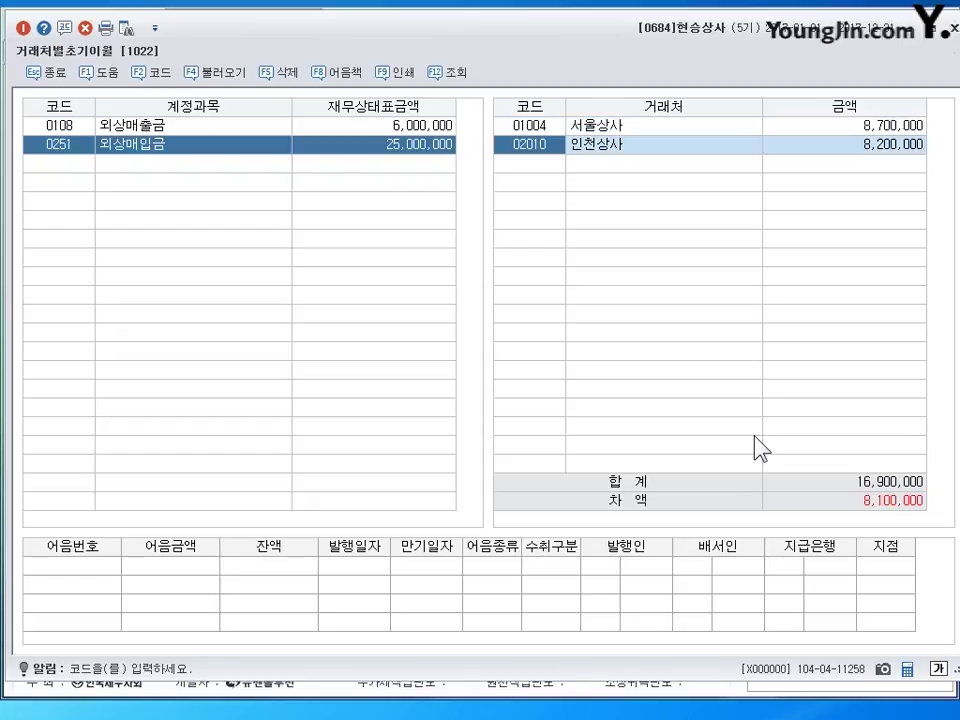
Step: Add 순천상사 (06130) as a new 거래처 row under 외상매입금 by looking up "순천"
key("Return")
key("Return")
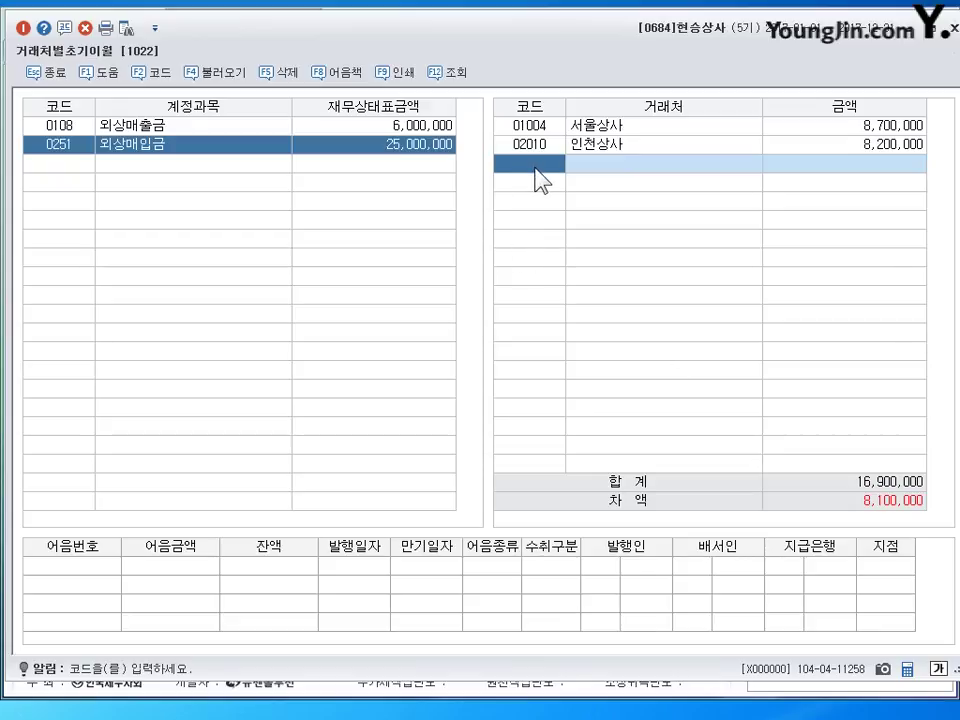
left_click(153, 73)
left_click_drag(540, 175, 645, 197)
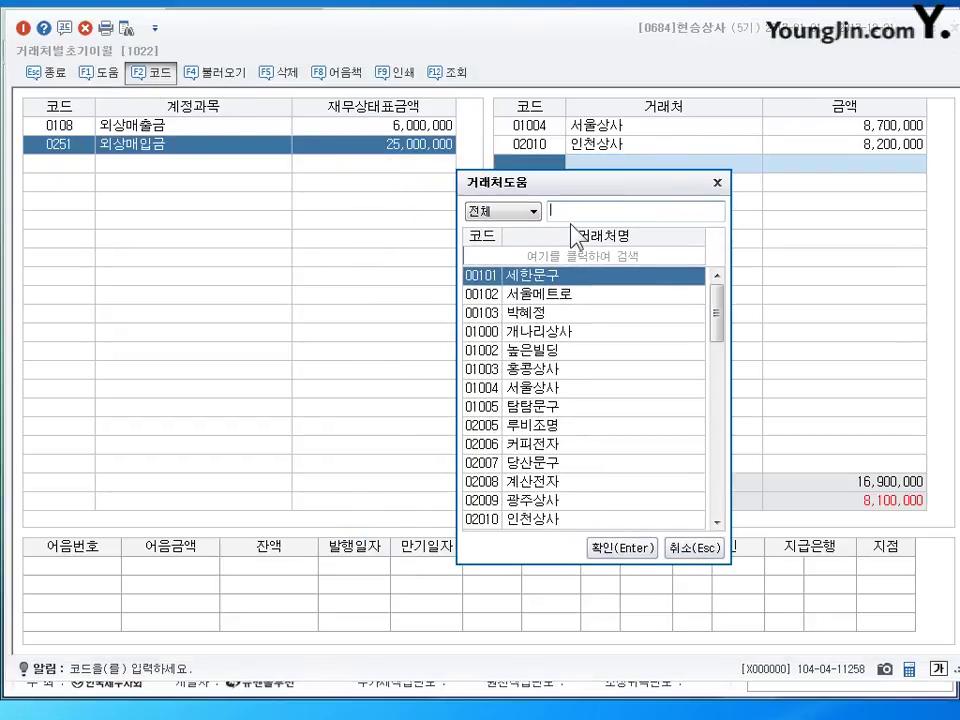
type("시")
key("BackSpace")
key("BackSpace")
type("순")
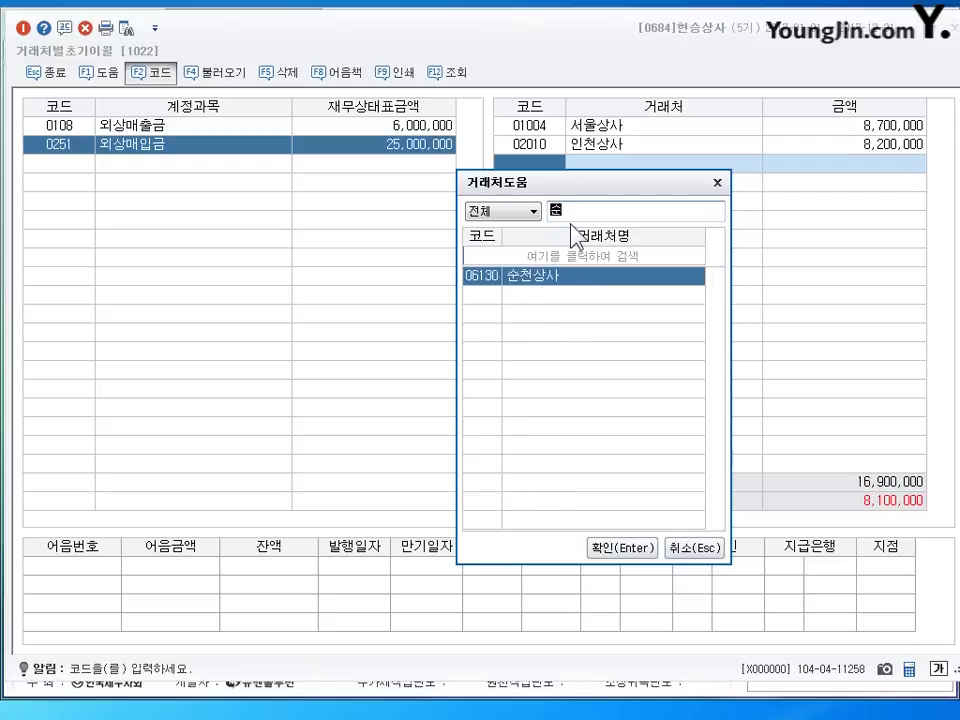
type("천")
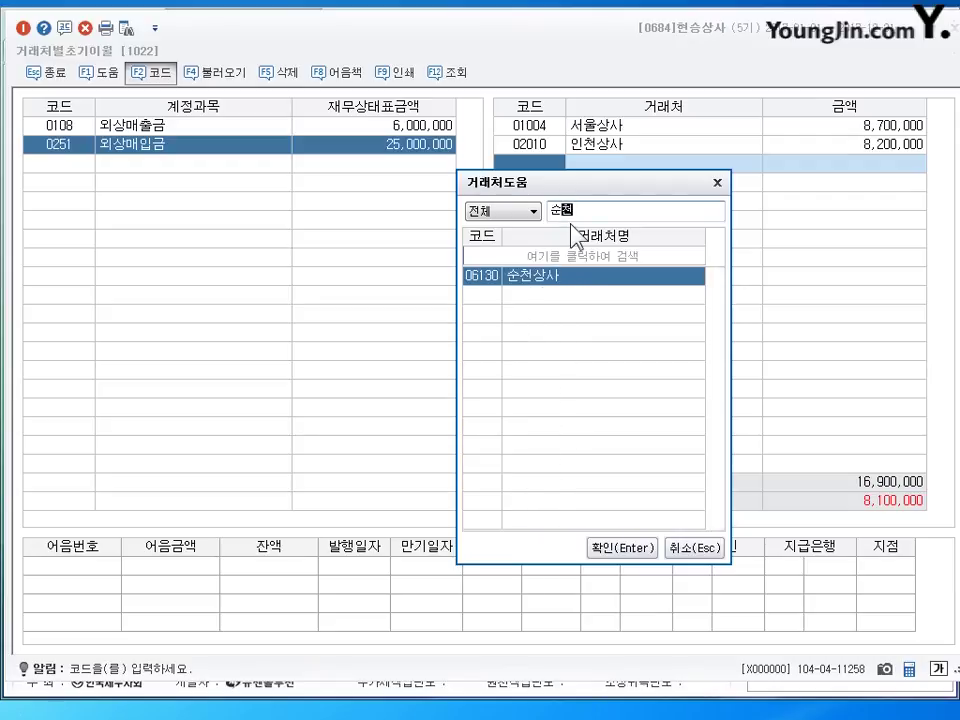
left_click(627, 549)
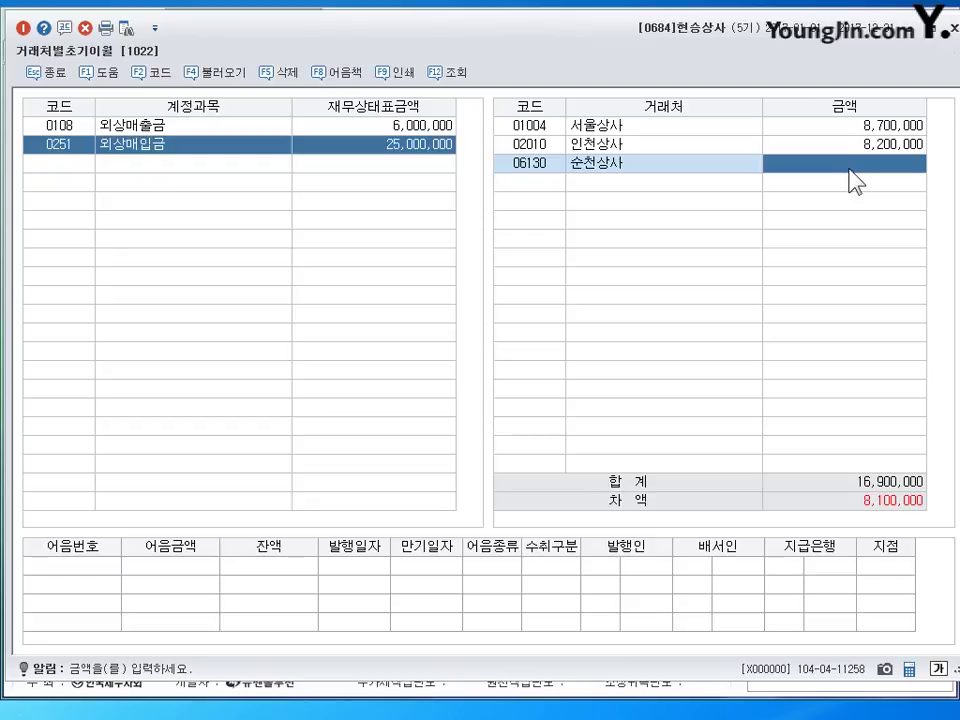
Step: Enter 8,100,000 as the 순천상사 opening balance and close the 거래처별초기이월 window
type("8100000")
key("Return")
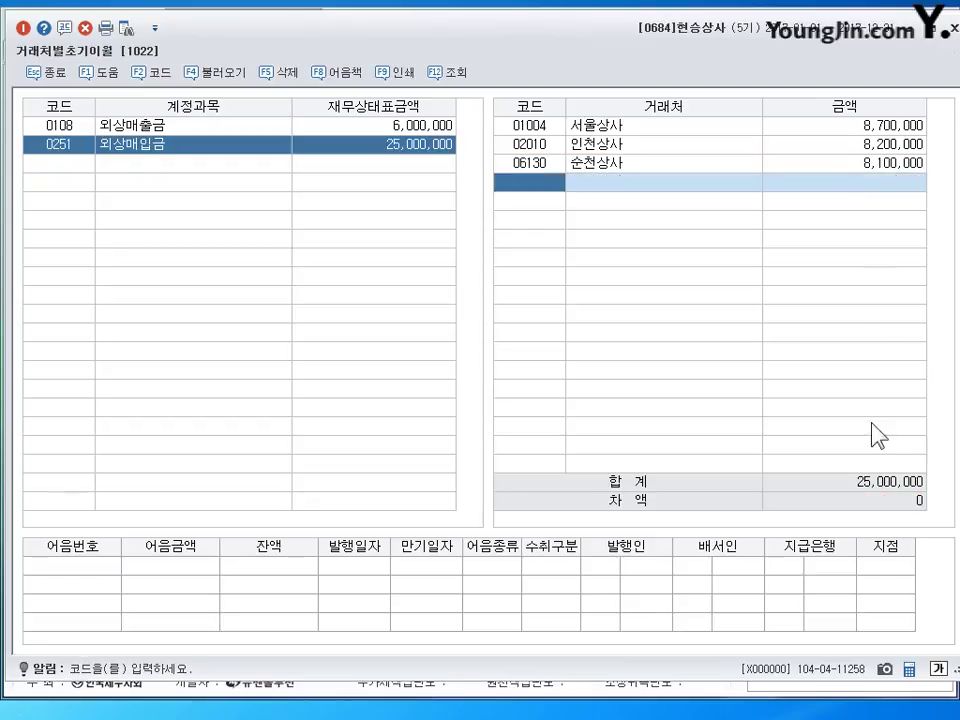
left_click(953, 28)
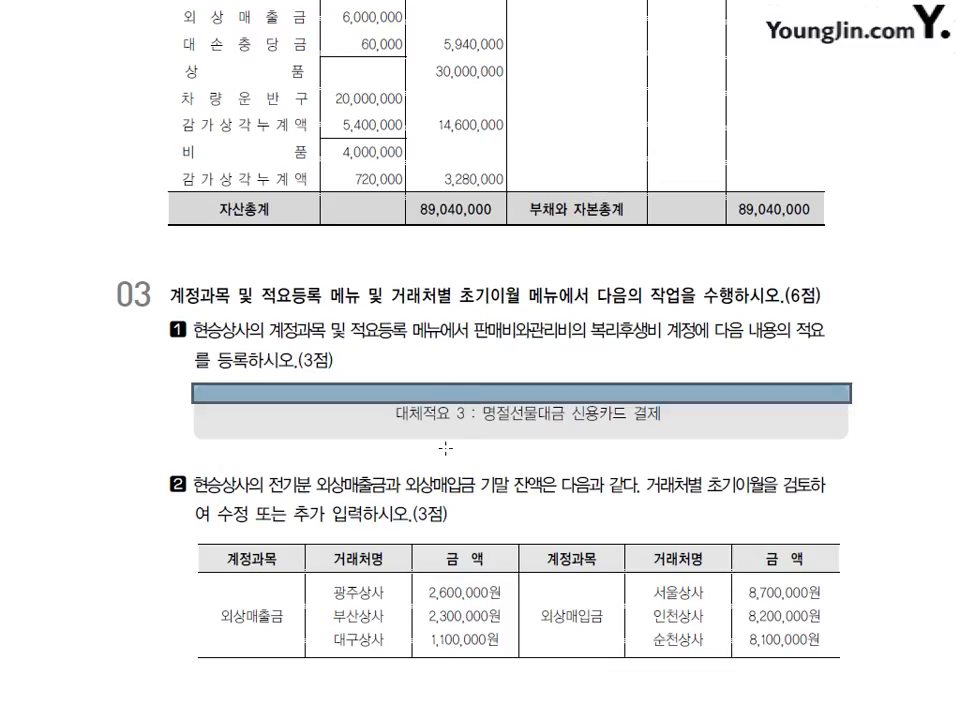
Step: Read the question 04 entry notes and the July 25 salary payment with its payroll breakdown in the exam document
scroll(430, 480, "down", 5)
scroll(420, 440, "down", 5)
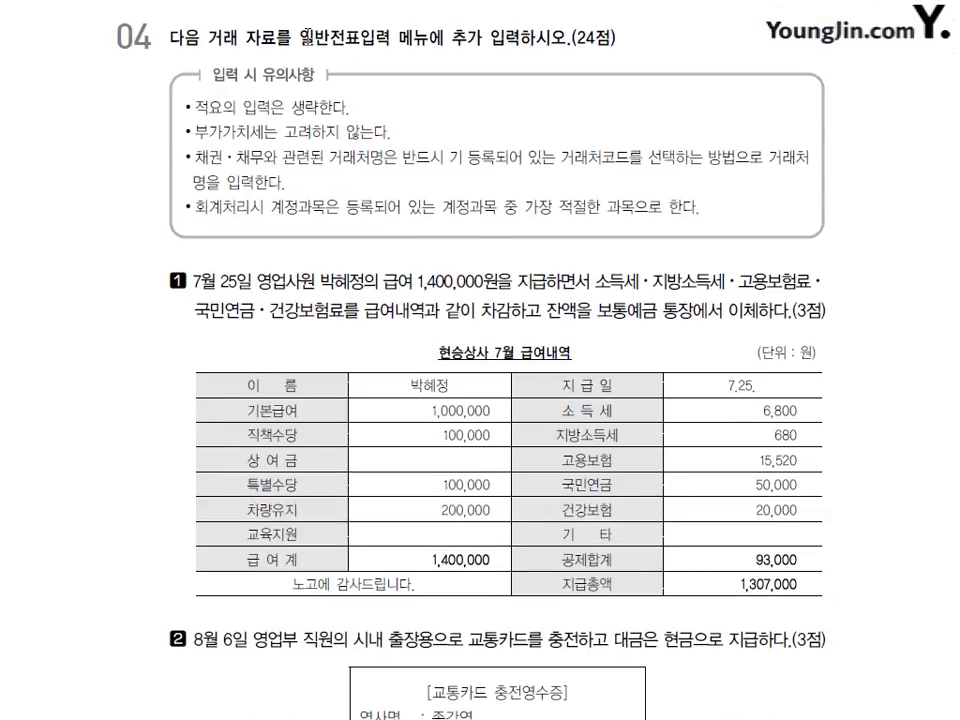
scroll(527, 325, "down", 2)
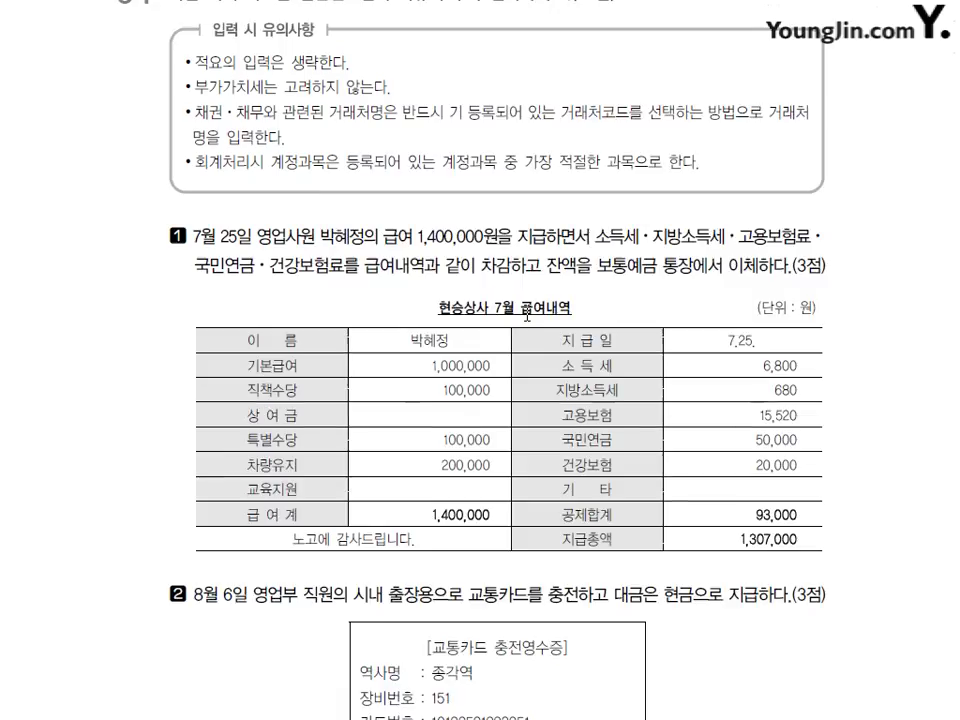
scroll(525, 325, "down", 2)
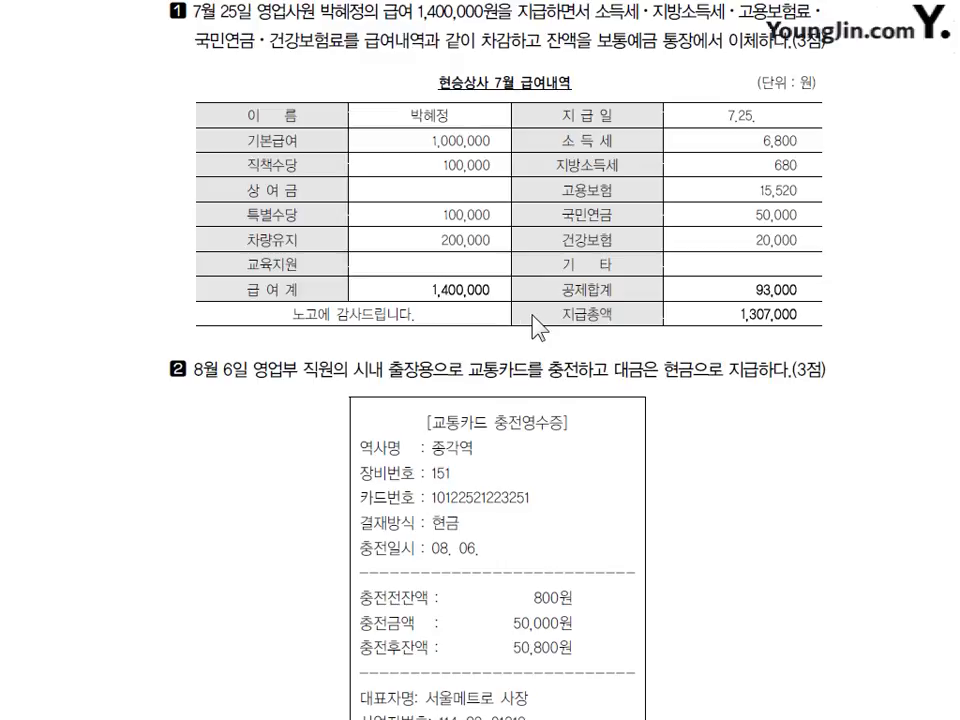
scroll(536, 322, "up", 1)
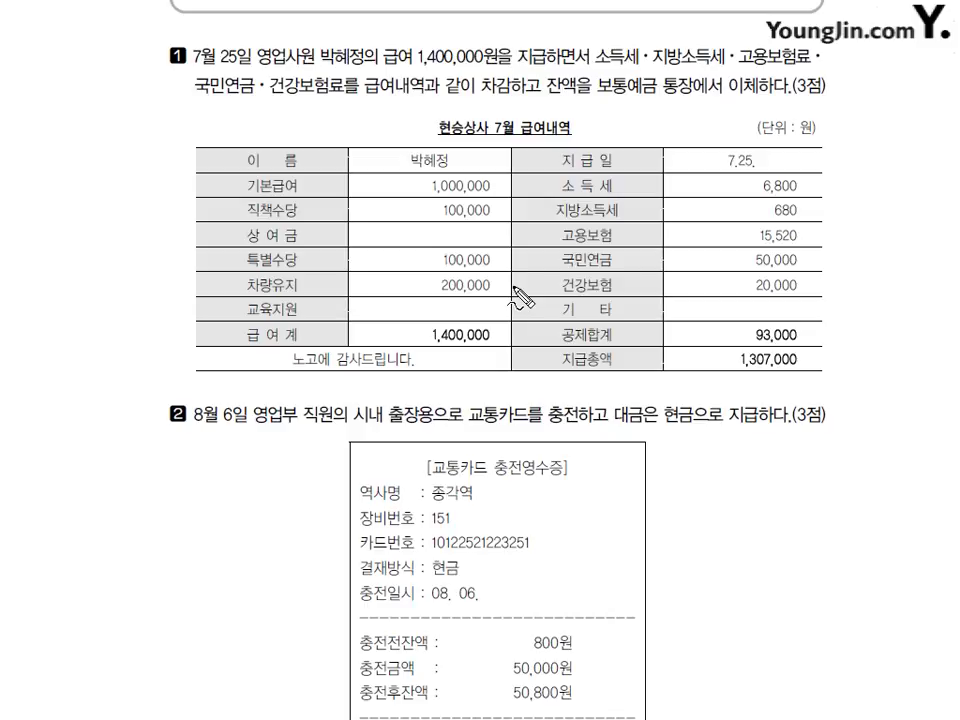
Step: Sketch the July 25 journal entry on the exam page: debit 급여 1,400,000, credit 예수금 93,000 and 보통예금 1,307,000
mouse_move(460, 346)
left_mouse_down()
mouse_move(430, 326)
mouse_move(458, 350)
left_mouse_up()
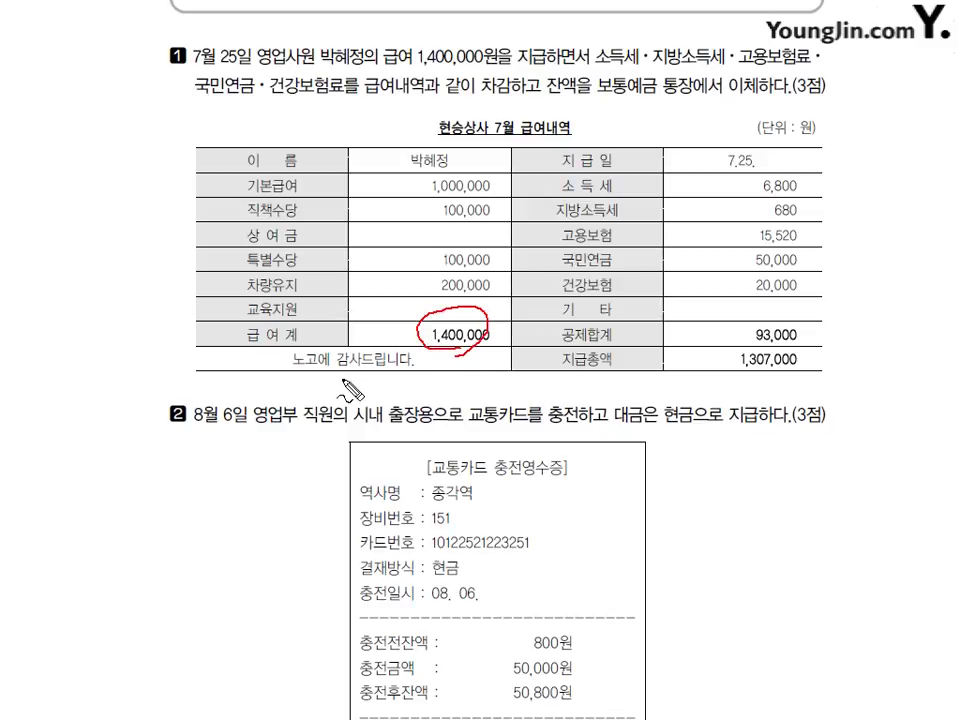
mouse_move(305, 382)
left_mouse_down()
mouse_move(329, 394)
mouse_move(317, 394)
mouse_move(339, 388)
mouse_move(350, 427)
left_mouse_up()
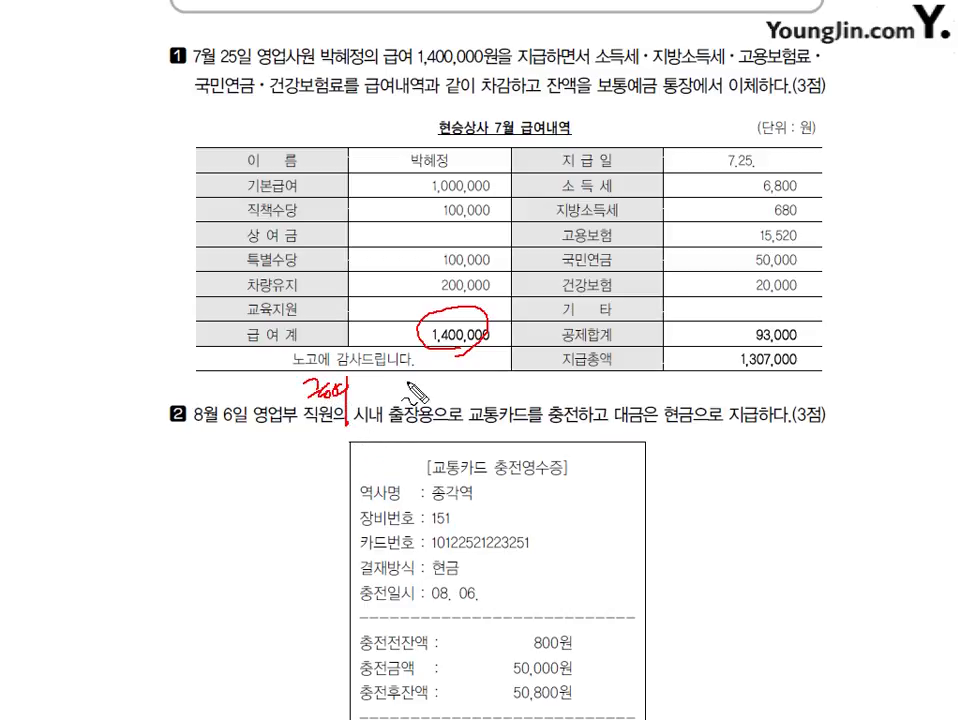
mouse_move(389, 378)
left_mouse_down()
mouse_move(390, 392)
mouse_move(470, 381)
left_mouse_up()
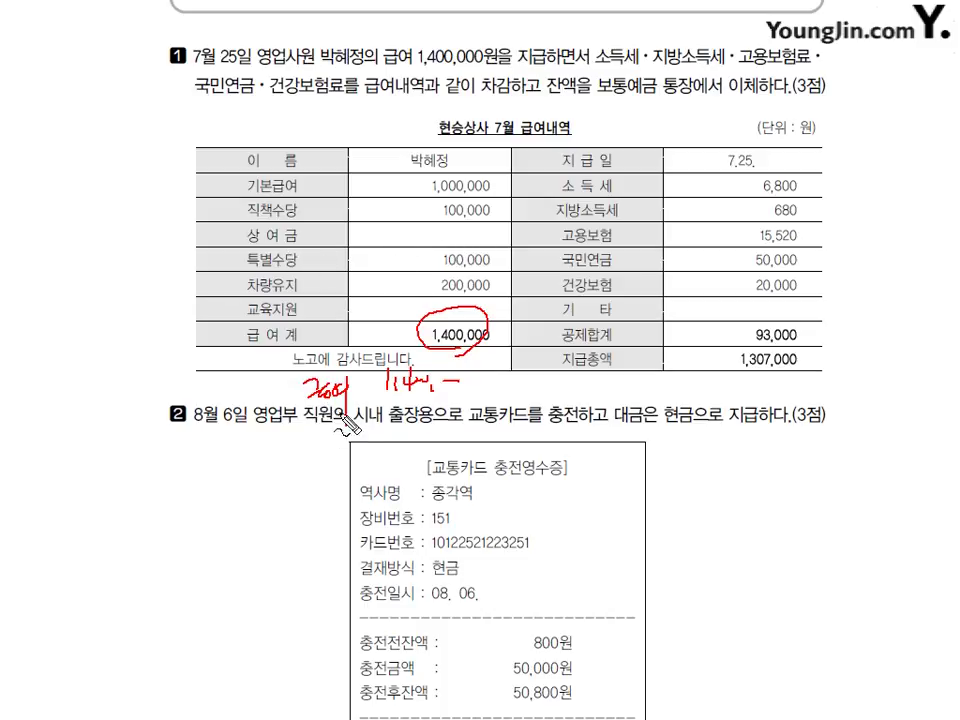
left_click_drag(348, 404, 346, 428)
left_click_drag(556, 376, 545, 433)
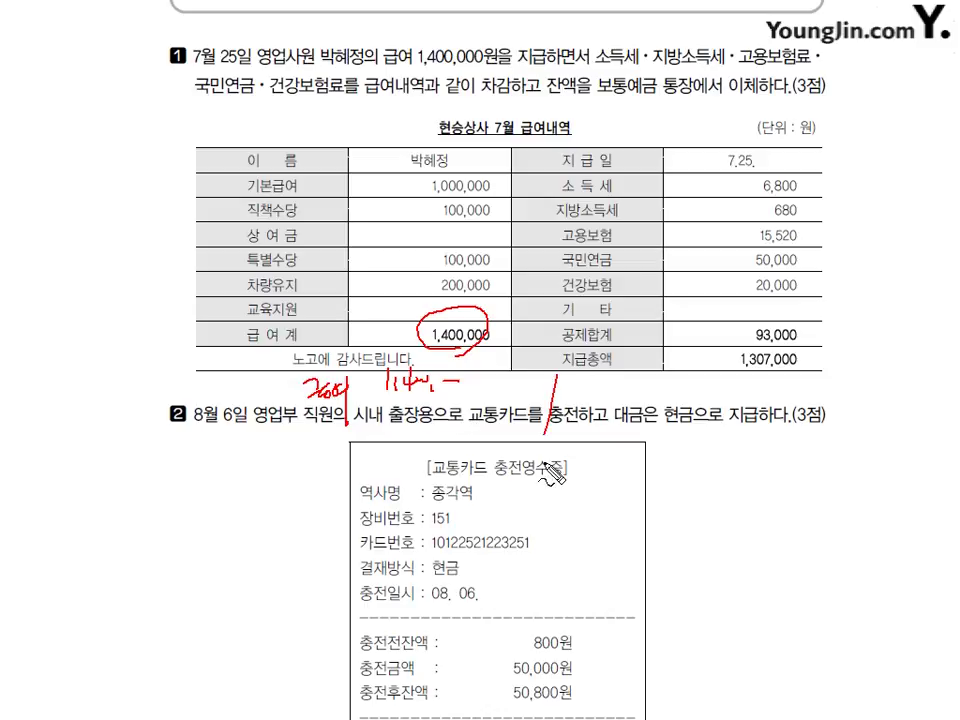
left_click_drag(641, 66, 781, 64)
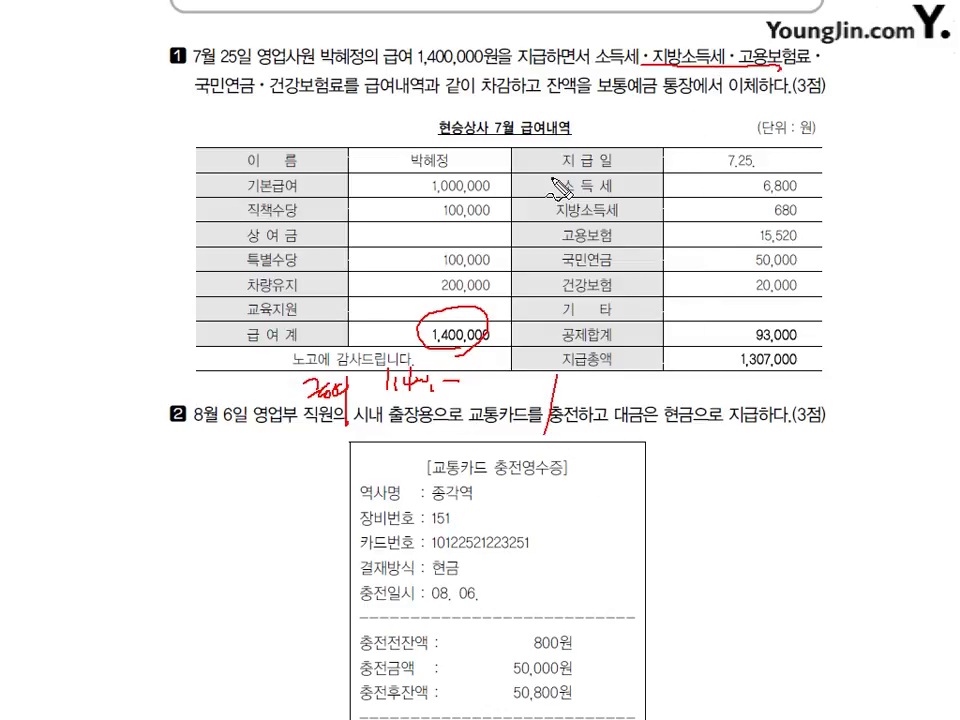
left_click_drag(552, 181, 567, 320)
mouse_move(592, 386)
left_mouse_down()
mouse_move(588, 397)
mouse_move(654, 392)
left_mouse_up()
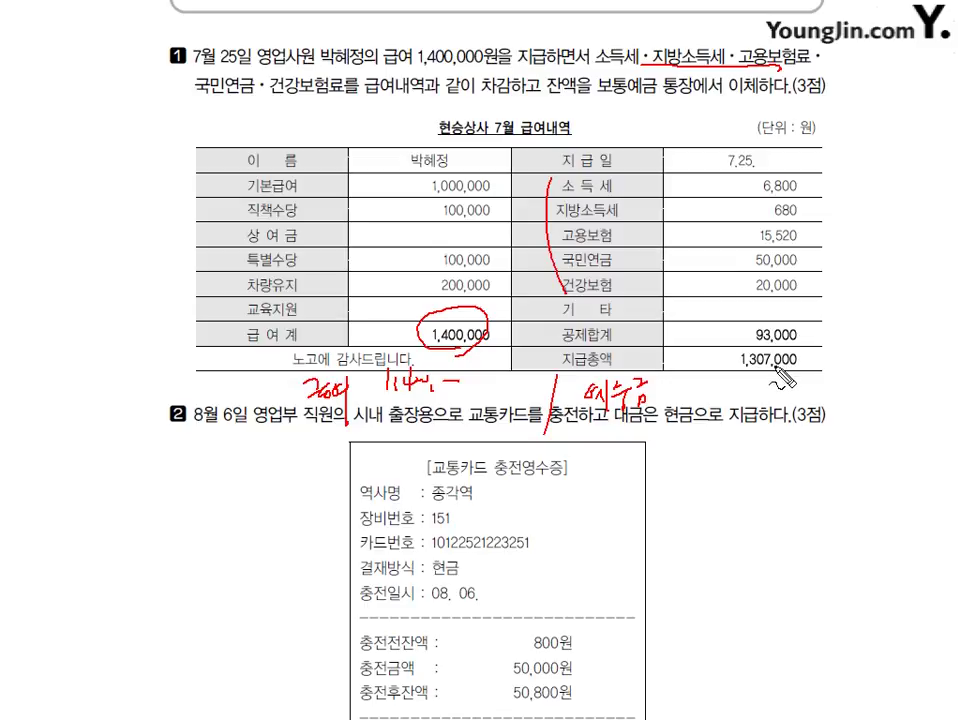
mouse_move(701, 385)
left_mouse_down()
mouse_move(697, 400)
mouse_move(760, 390)
left_mouse_up()
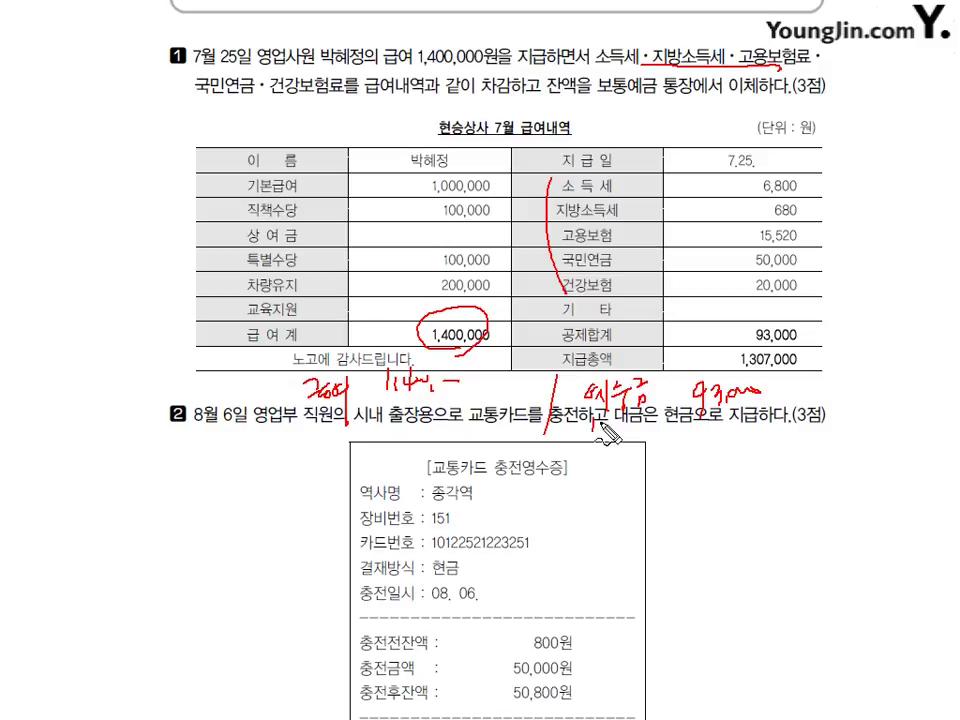
mouse_move(606, 418)
left_mouse_down()
mouse_move(612, 432)
mouse_move(636, 424)
mouse_move(772, 434)
left_mouse_up()
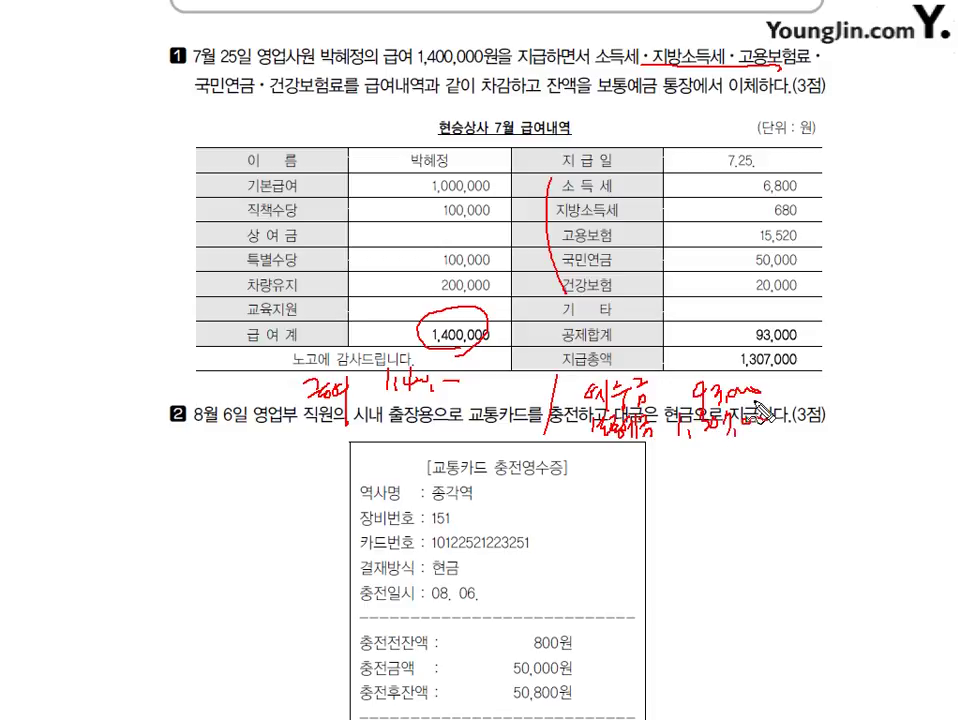
key("Escape")
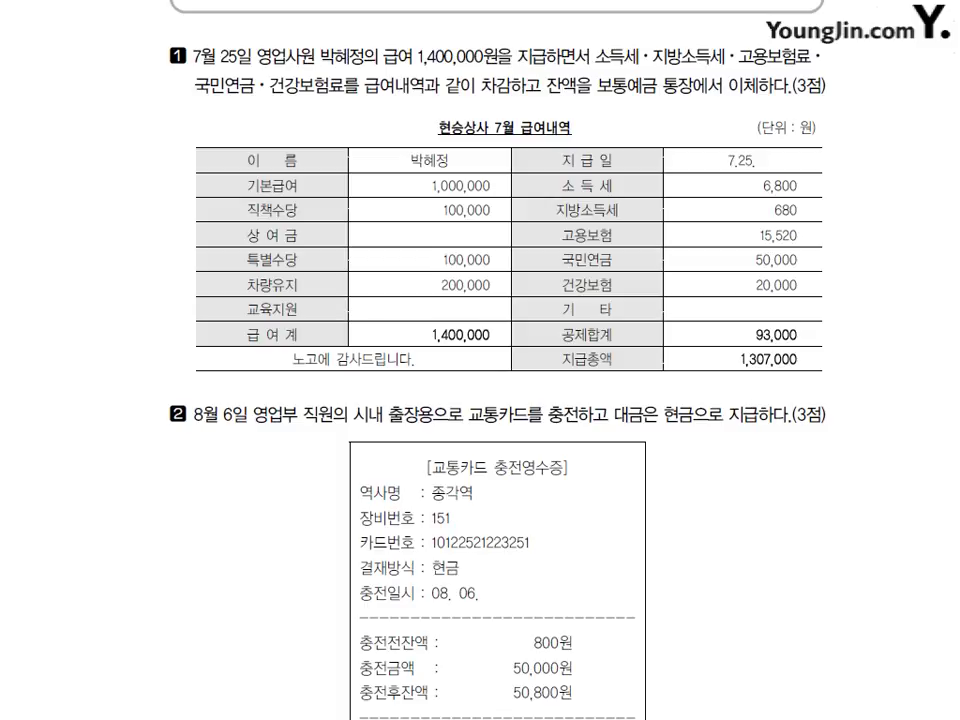
Step: Switch to the 일반전표입력 window, set the date to July 25, and enter a debit line for 0801 급여 of 1,400,000
key("alt+Tab")
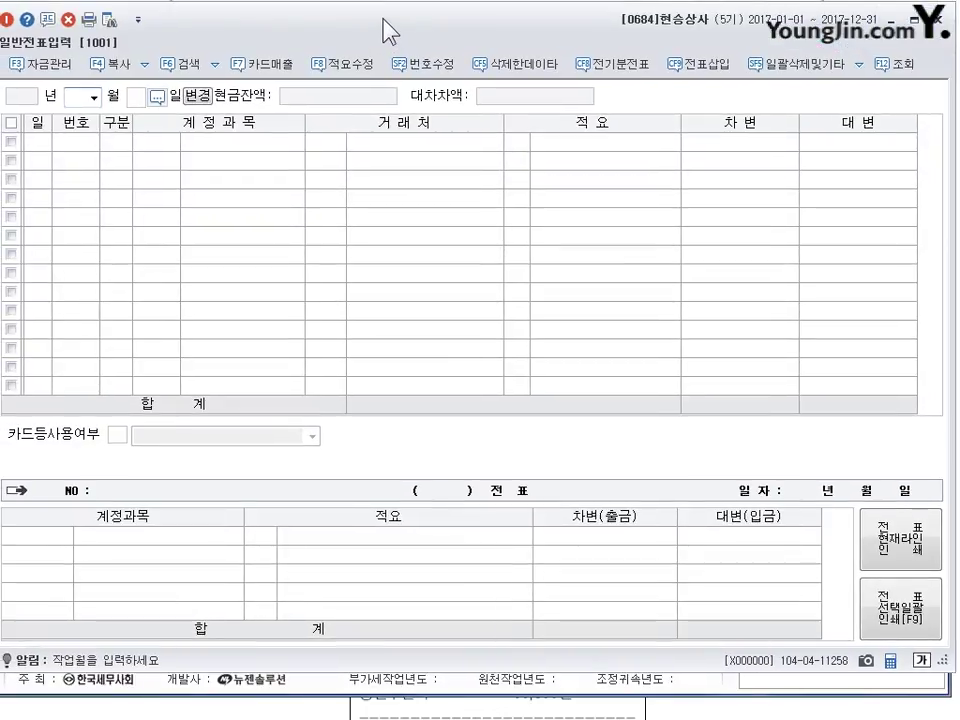
type("7")
key("Return")
type("25")
key("Return")
type("3")
key("Return")
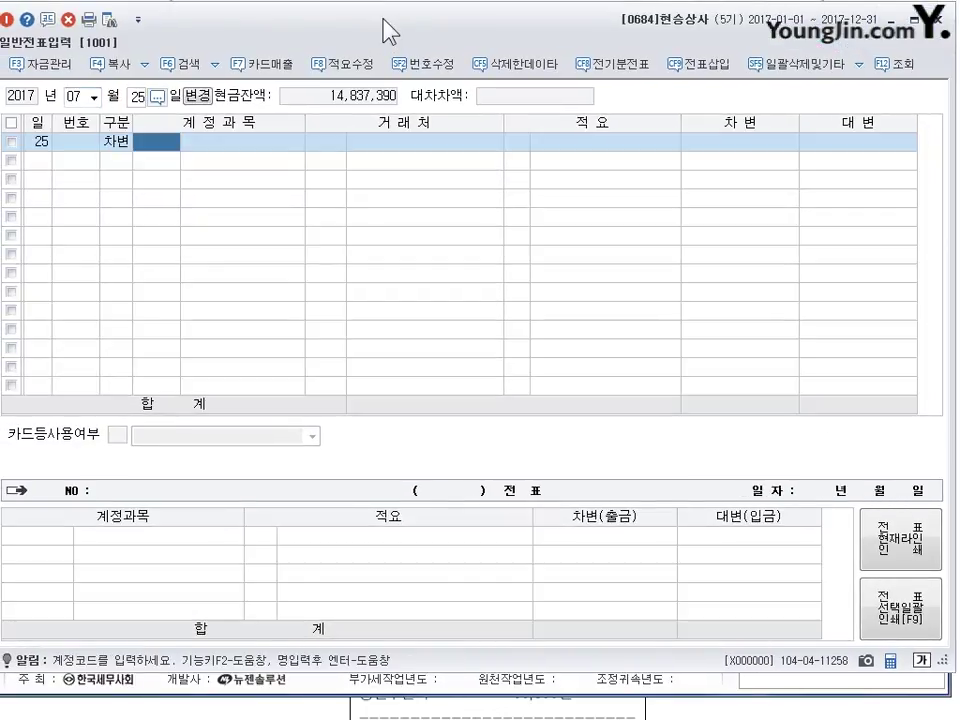
type("0801")
key("Return")
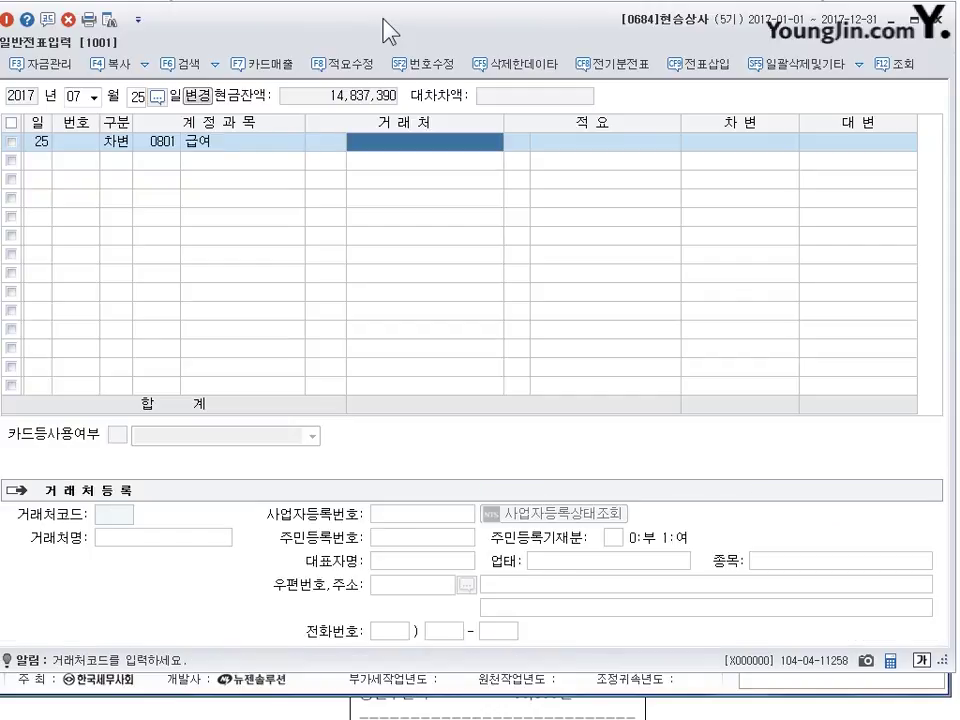
key("Return")
key("Return")
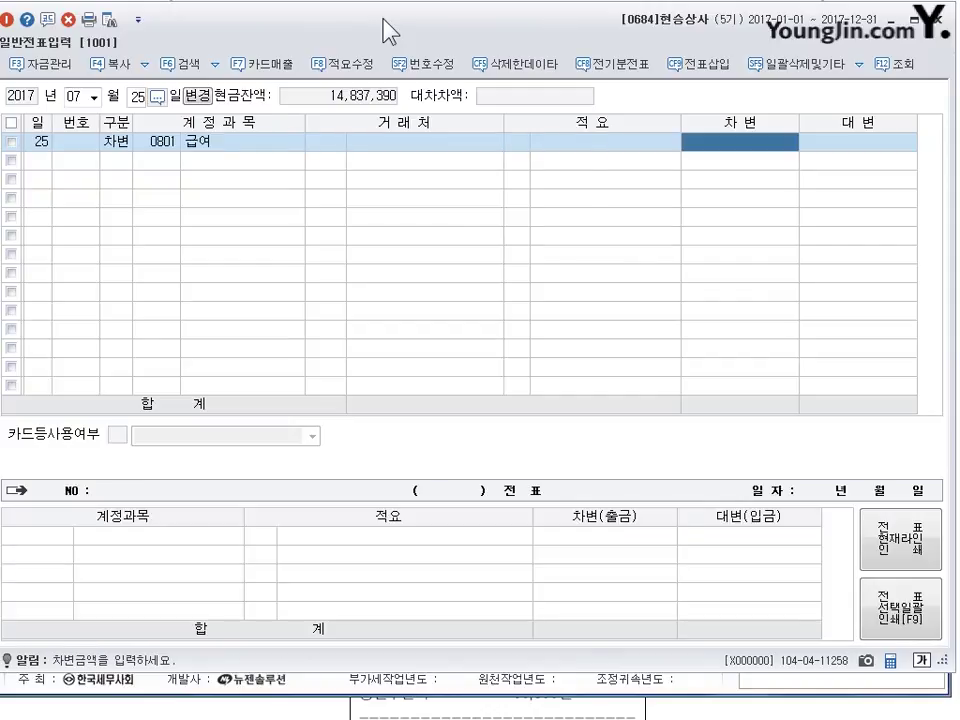
type("1400000")
key("Return")
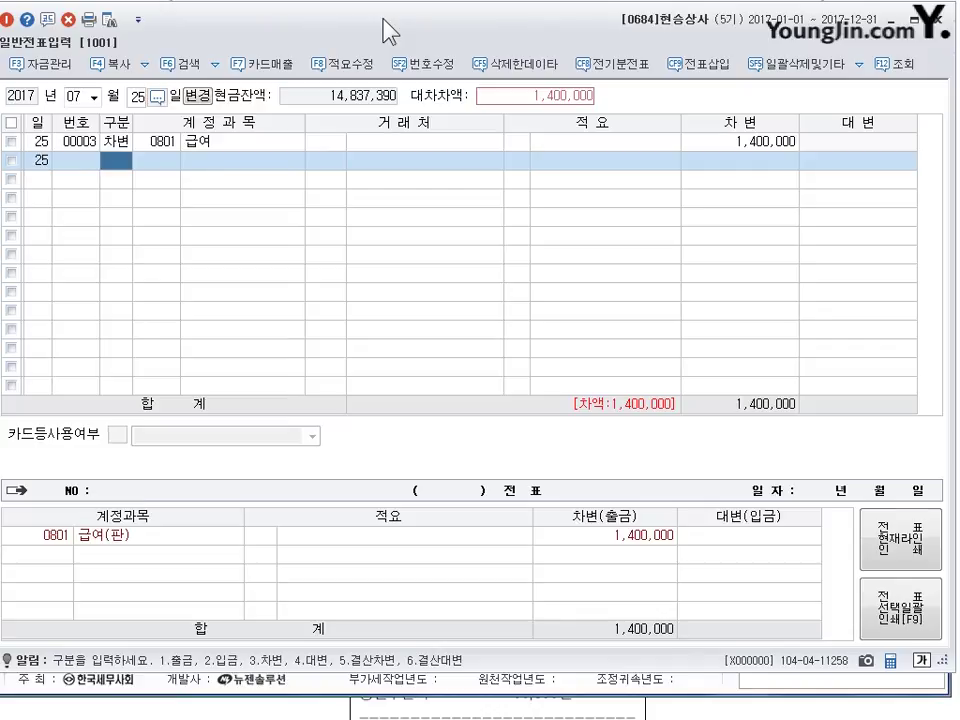
Step: Add a credit line for 0254 예수금 of 93,000 to the July 25 voucher
type("4")
key("Return")
type("254")
key("Return")
key("Return")
key("Return")
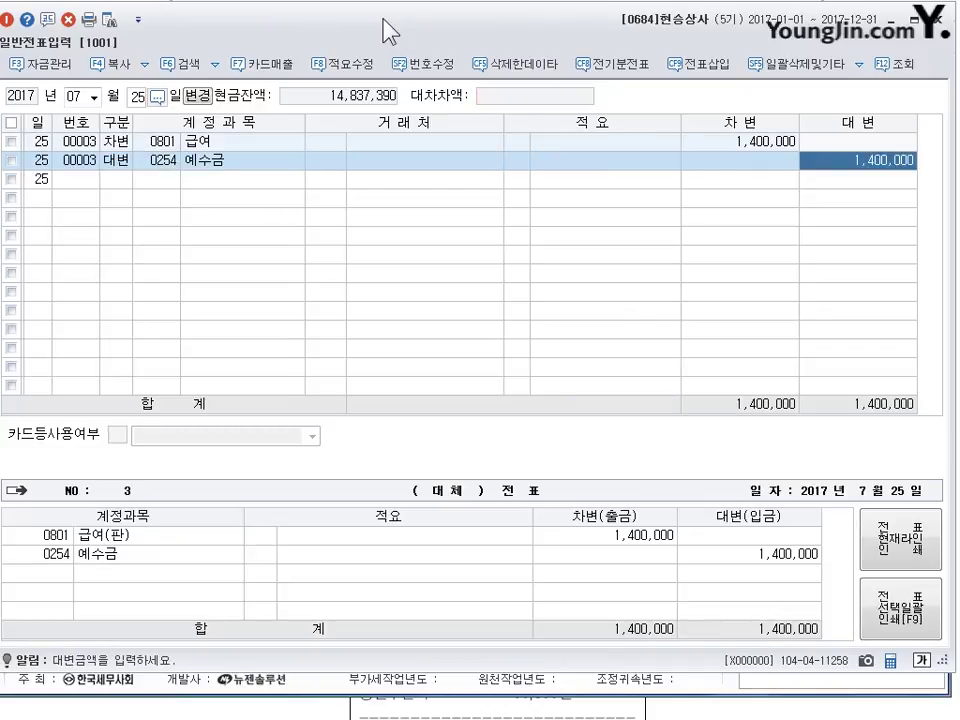
type("93000")
key("Return")
Step: Add a credit line for 0103 보통예금 of 1,307,000 to the July 25 voucher
type("4")
key("Return")
type("1")
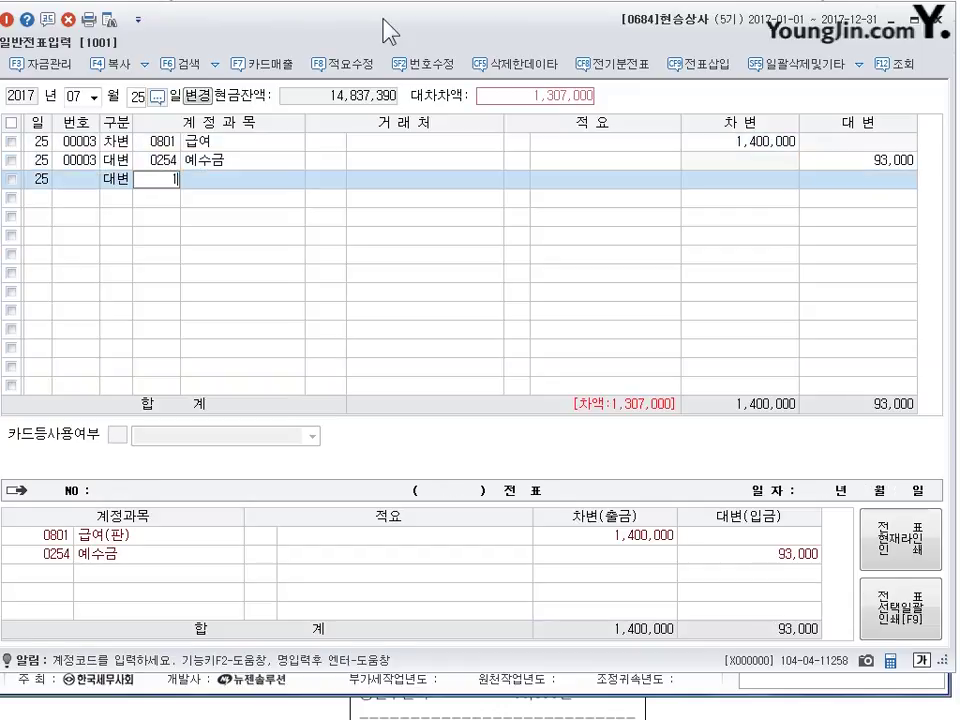
type("03")
key("Return")
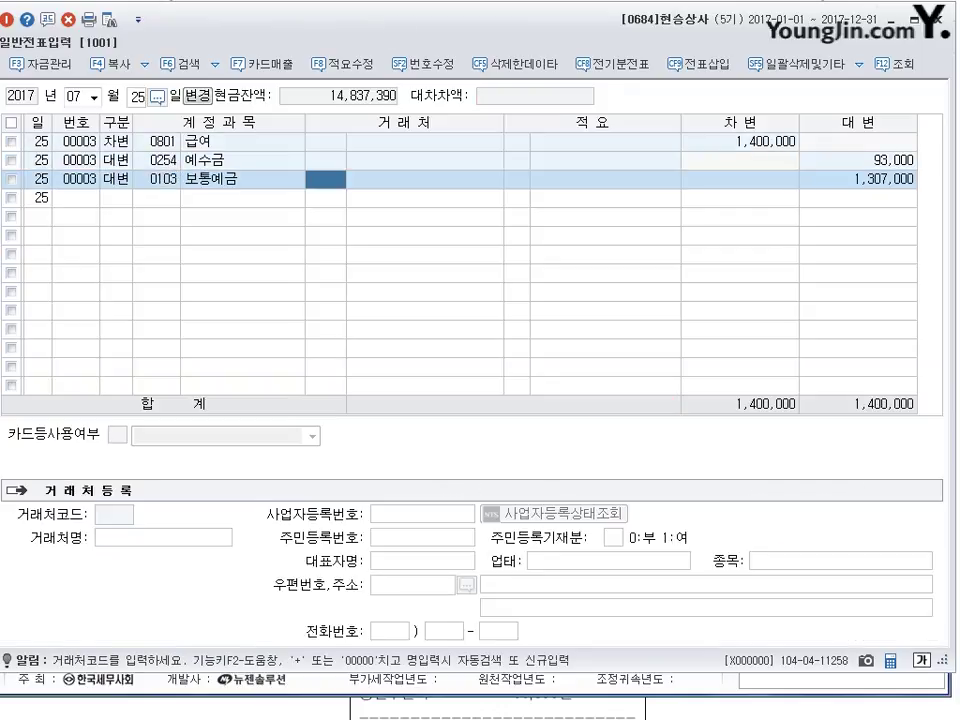
Step: Switch to the exam document, read the August 6 transit card transaction, note 여비교통비 beside it and circle 출장
key("alt+Tab")
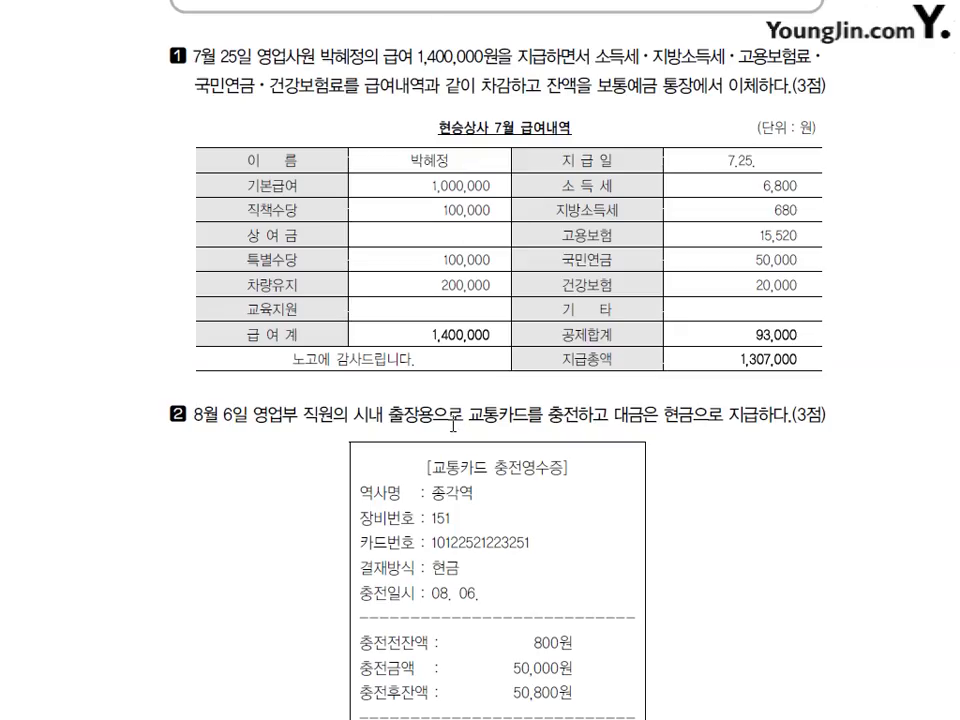
scroll(453, 425, "down", 3)
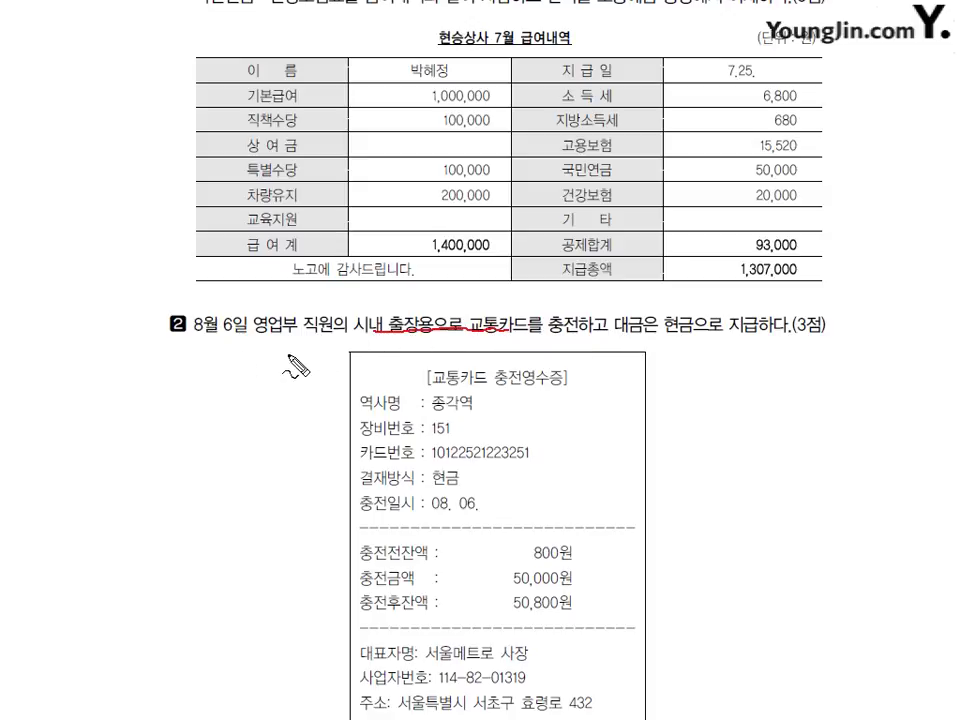
mouse_move(255, 356)
left_mouse_down()
mouse_move(262, 367)
mouse_move(288, 360)
mouse_move(296, 381)
mouse_move(337, 370)
mouse_move(348, 382)
left_mouse_up()
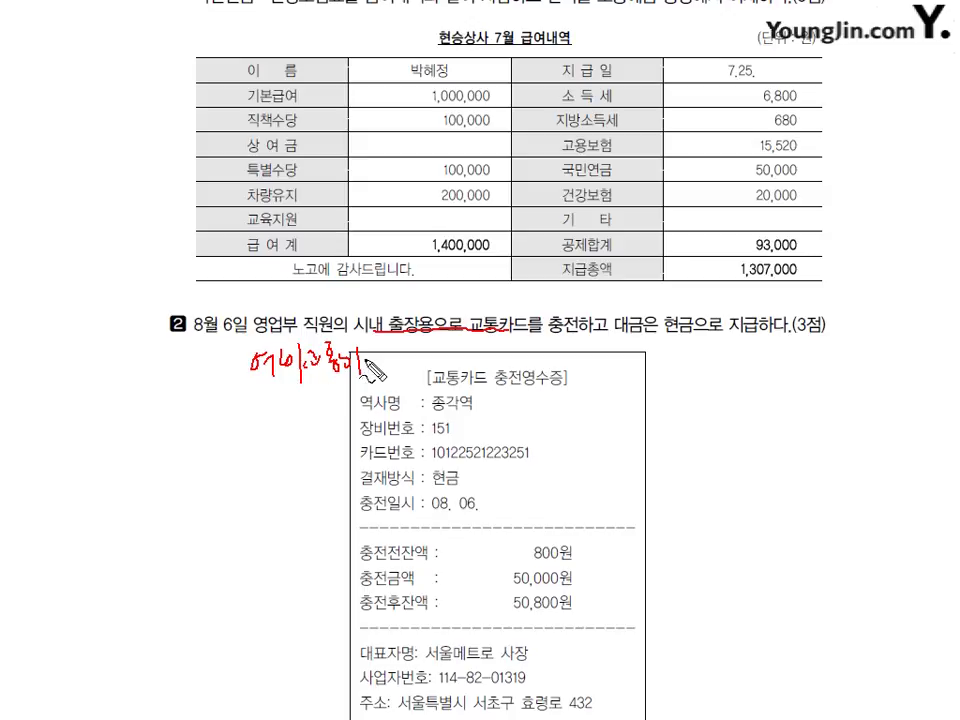
left_click_drag(420, 302, 412, 318)
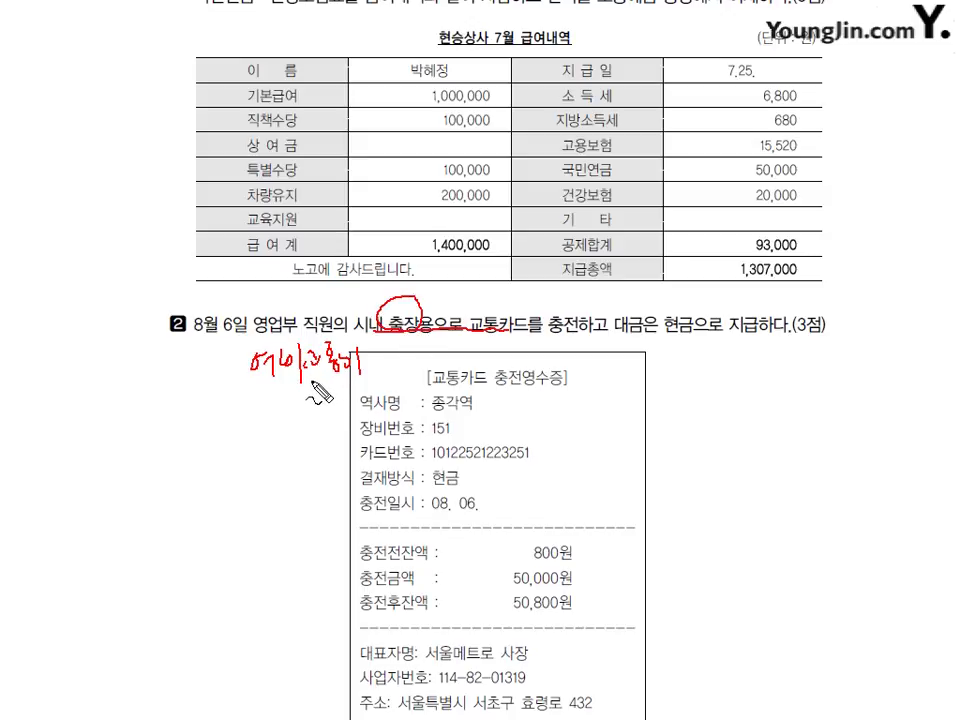
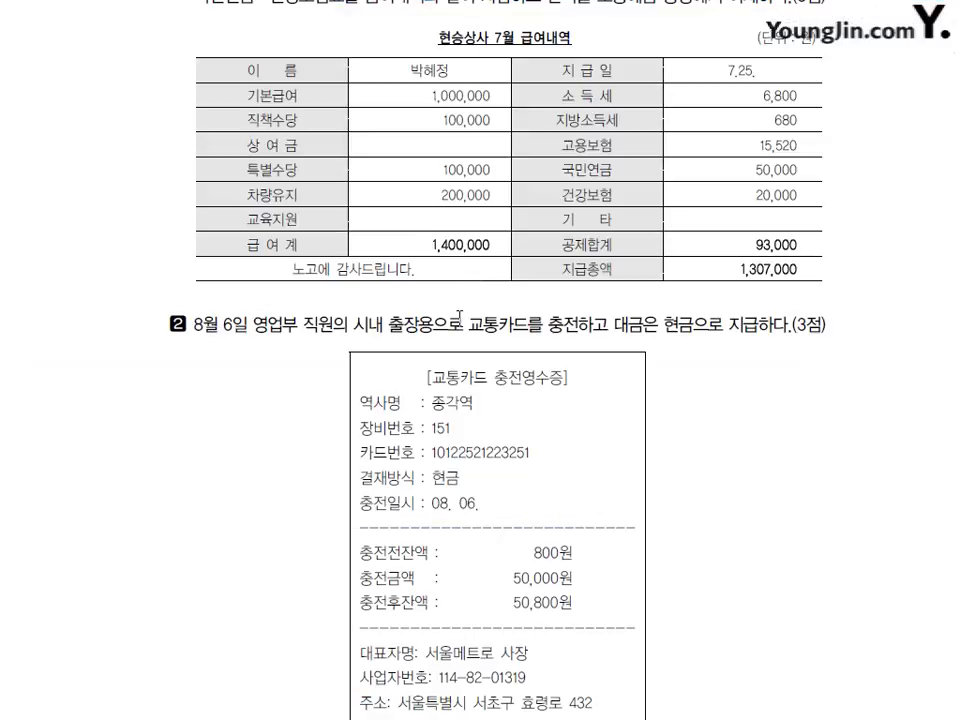
Step: Sketch the August 20 entry on the exam page: debit 사무용품비, credit 미지급금 (국민카드), circling the card issuer, and clear the marks
scroll(430, 350, "down", 10)
scroll(427, 321, "down", 2)
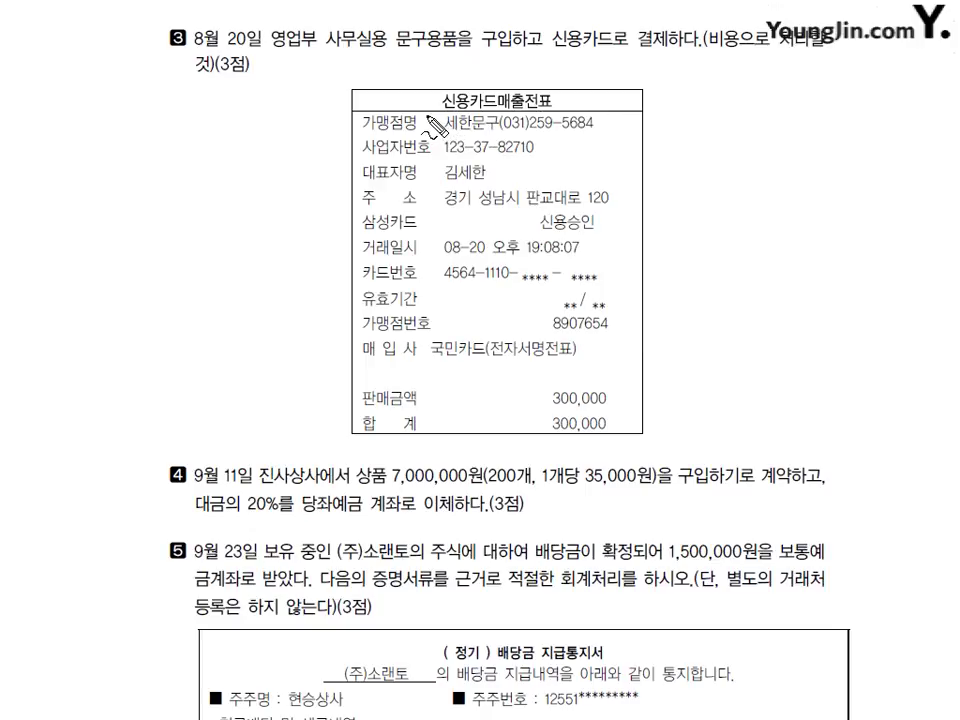
mouse_move(345, 55)
left_mouse_down()
mouse_move(333, 82)
mouse_move(358, 70)
mouse_move(362, 88)
mouse_move(407, 92)
mouse_move(421, 72)
mouse_move(436, 77)
left_mouse_up()
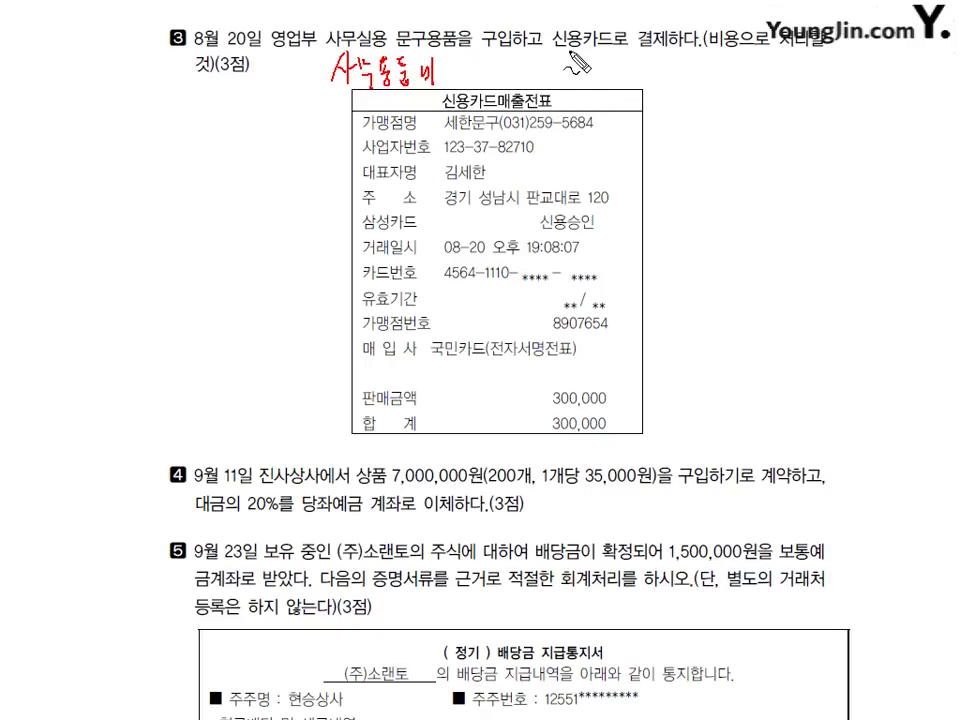
mouse_move(569, 60)
left_mouse_down()
mouse_move(563, 84)
mouse_move(598, 86)
left_mouse_up()
mouse_move(608, 66)
left_mouse_down()
mouse_move(610, 88)
mouse_move(655, 90)
mouse_move(636, 96)
mouse_move(672, 92)
mouse_move(692, 76)
mouse_move(690, 92)
mouse_move(754, 94)
left_mouse_up()
left_click_drag(462, 330, 465, 378)
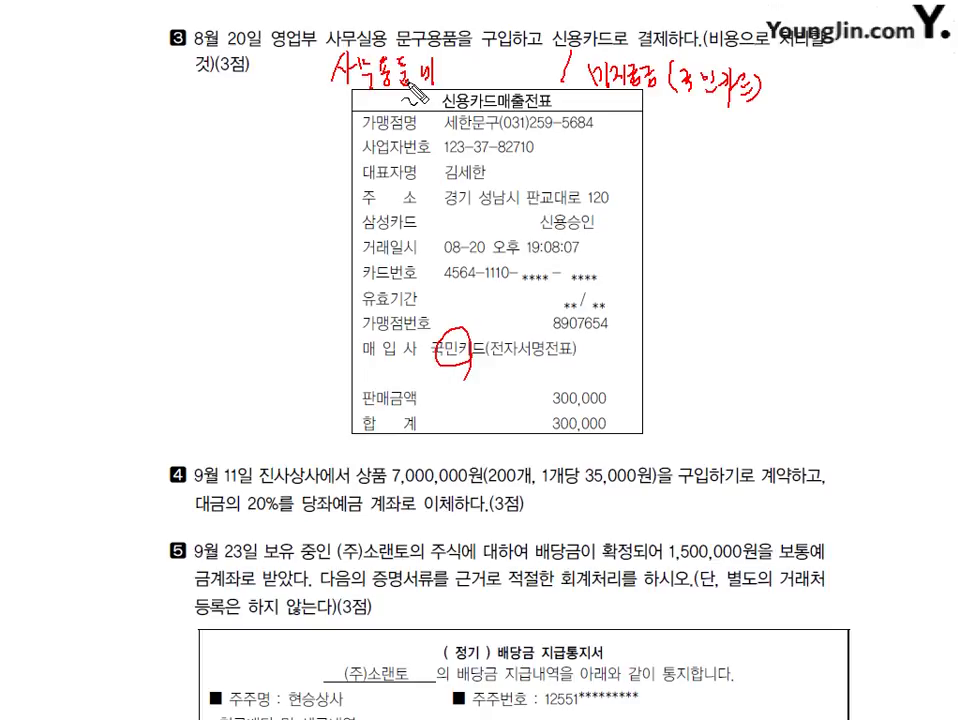
key("e")
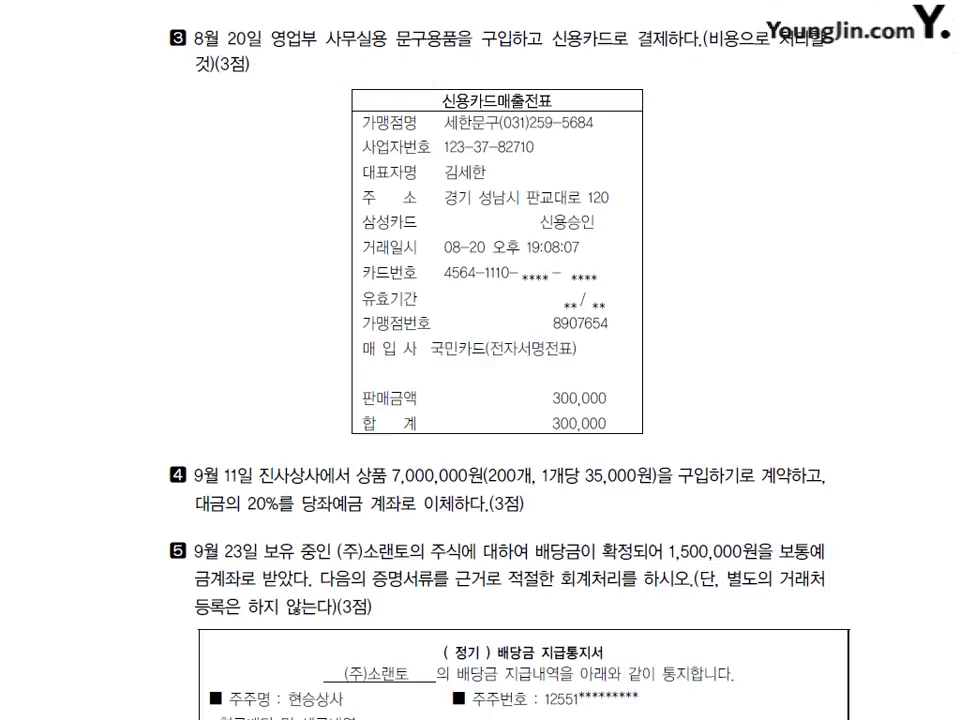
Step: Switch to the 일반전표입력 window, set the date to August 20, and enter a debit line for 0829 사무용품비 of 300,000
key("alt+Tab")
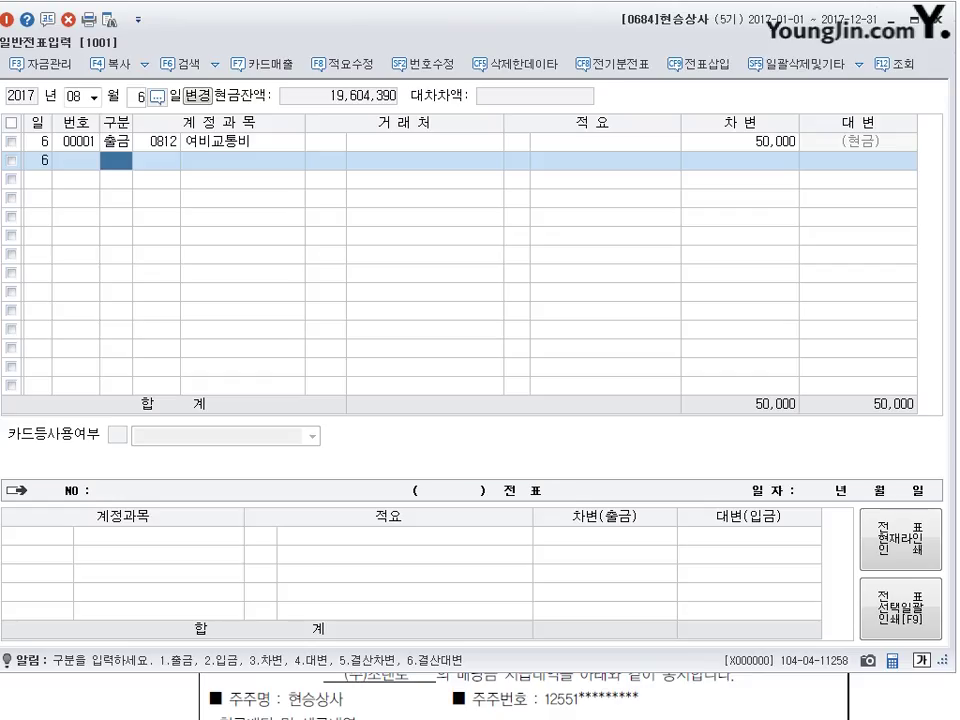
left_click(140, 97)
type("20")
key("Return")
key("Return")
key("Return")
type("3")
key("Return")
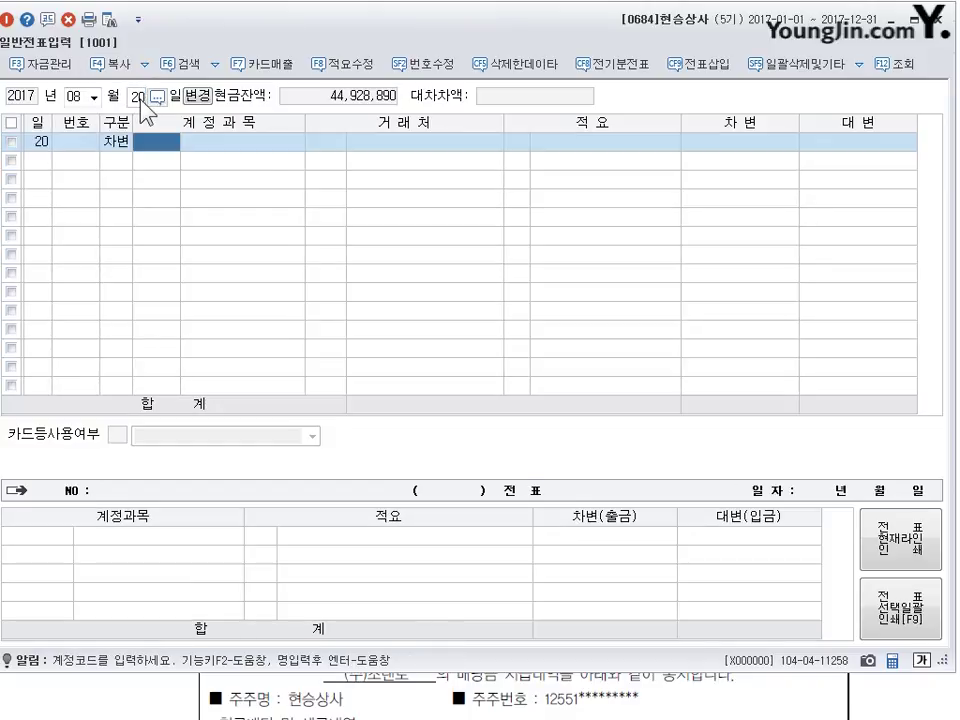
type("829")
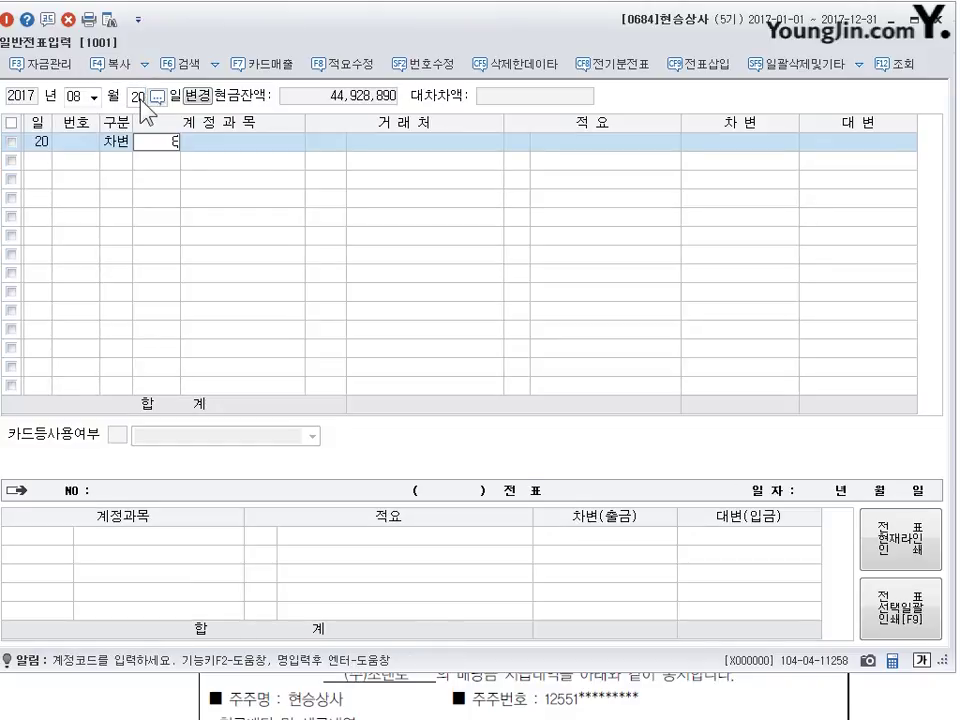
key("Return")
key("Return")
key("Return")
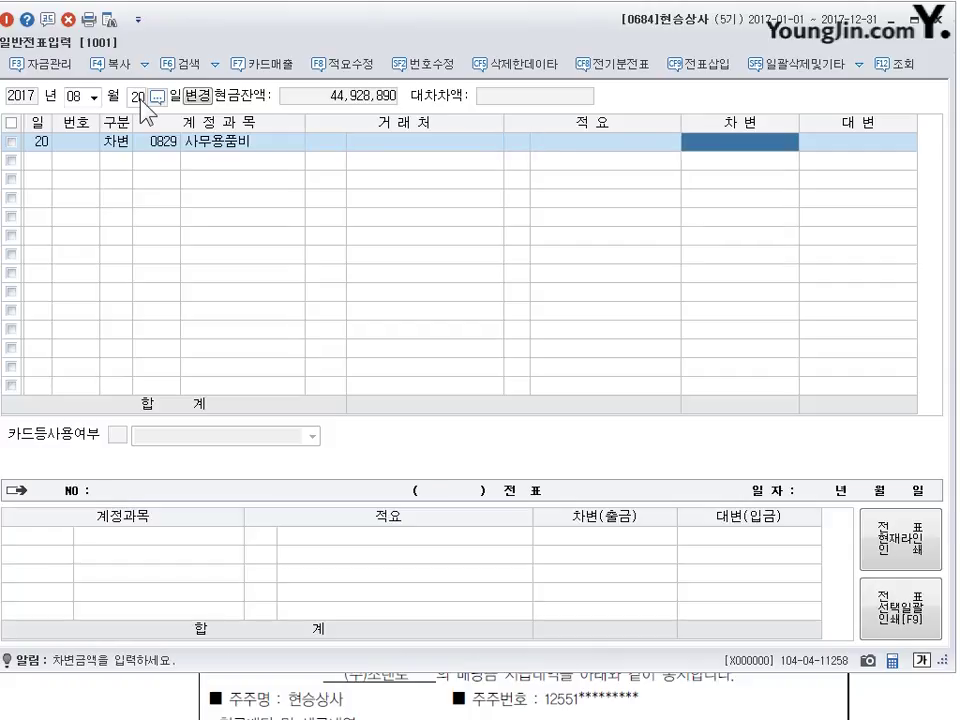
type("300,000")
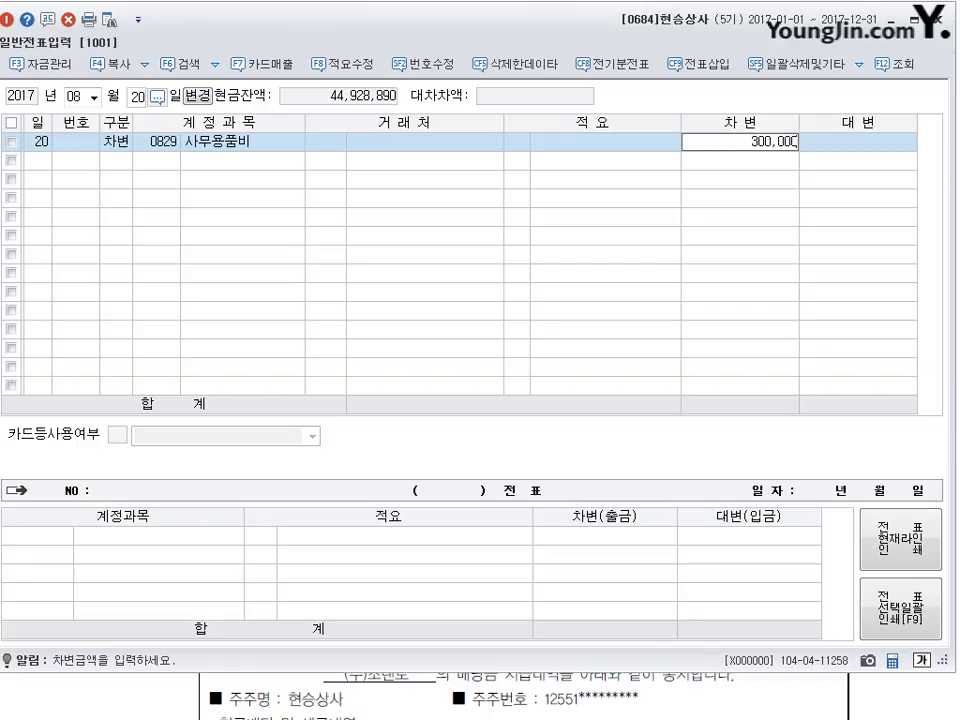
key("Return")
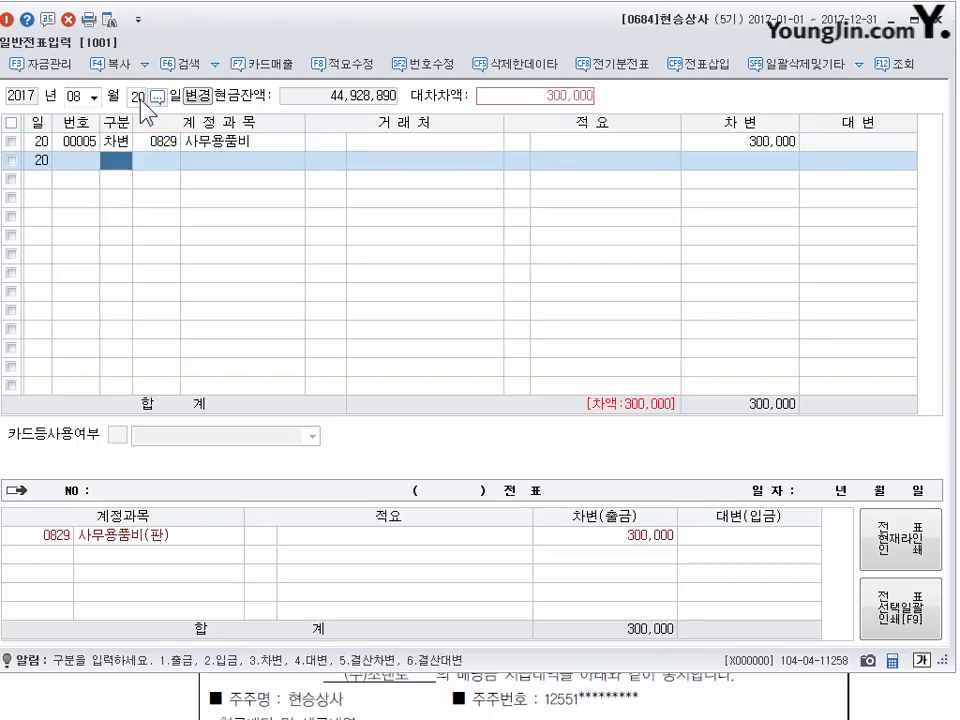
Step: Add a credit line for 0253 미지급금 of 300,000 to the August 20 voucher
type("4")
key("Return")
type("253")
key("Return")
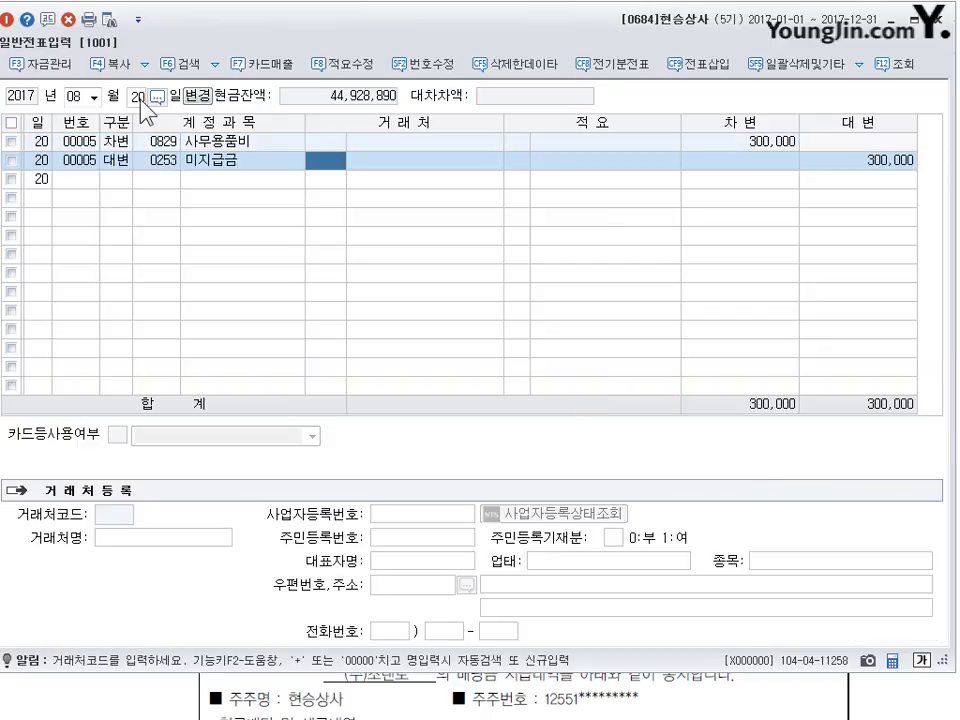
type("국민")
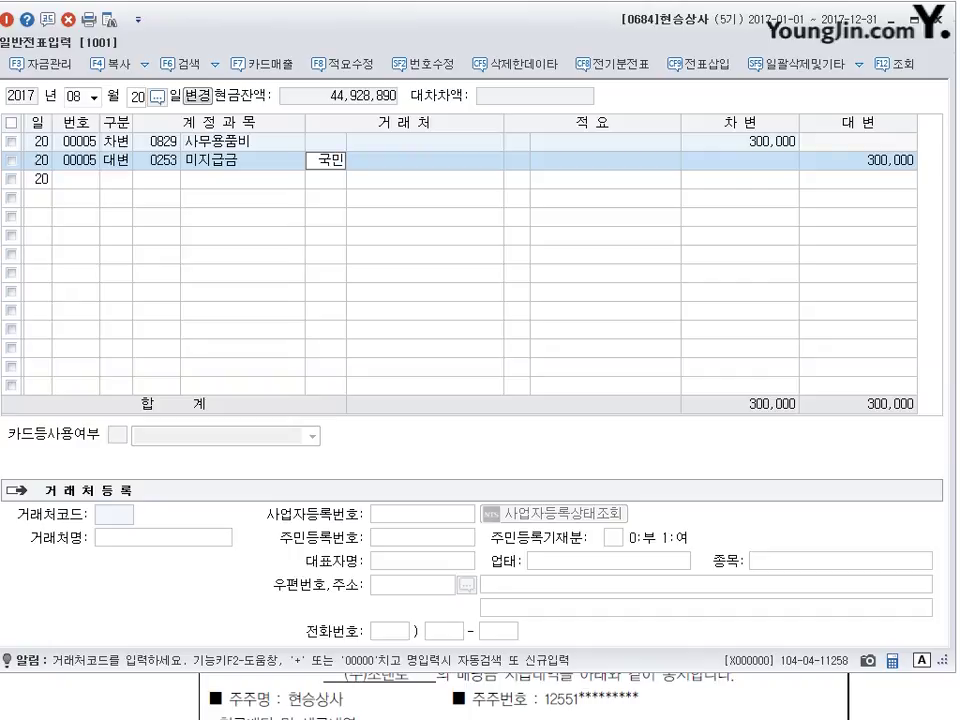
key("Return")
key("Return")
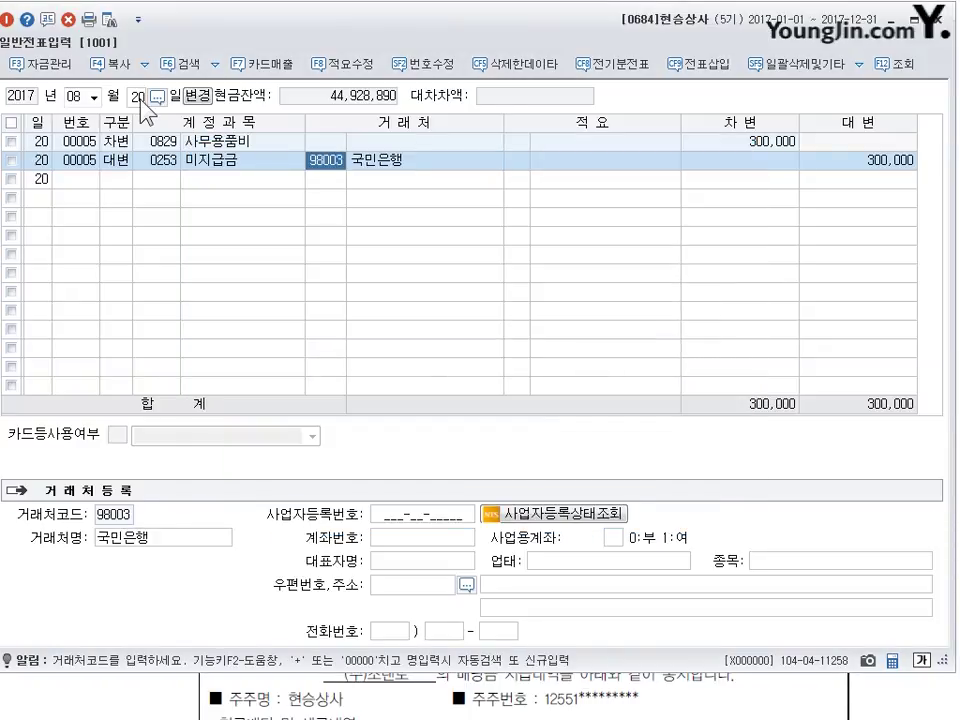
Step: Look up "국민" and set 국민카드 (99603) as the 거래처 of the 미지급금 line
key("Hangul")
type("국민")
key("Return")
key("Down")
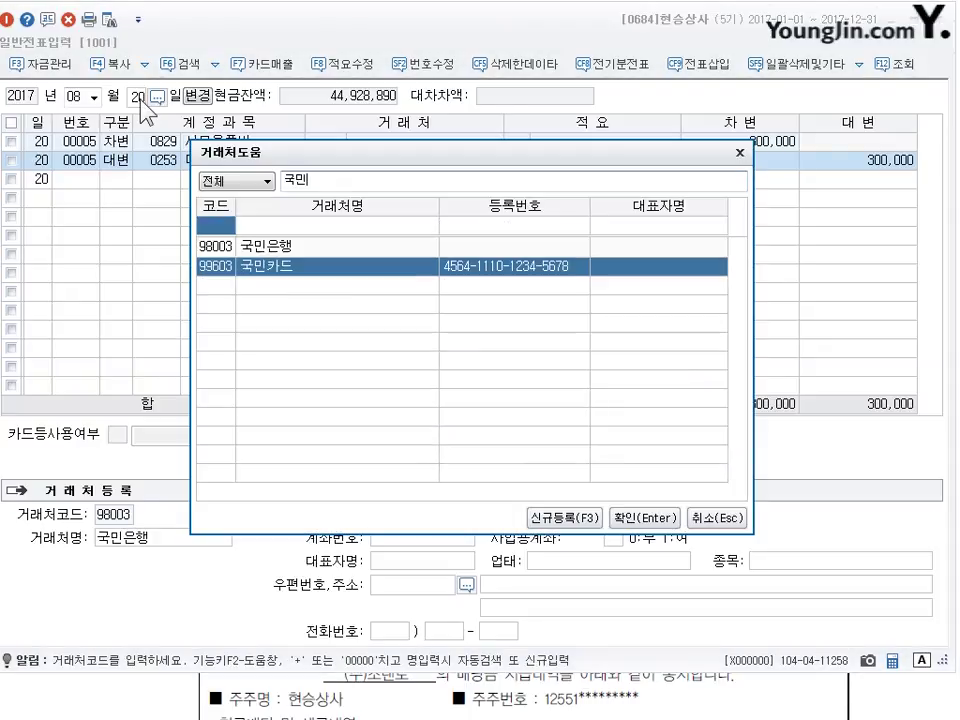
key("Return")
key("Return")
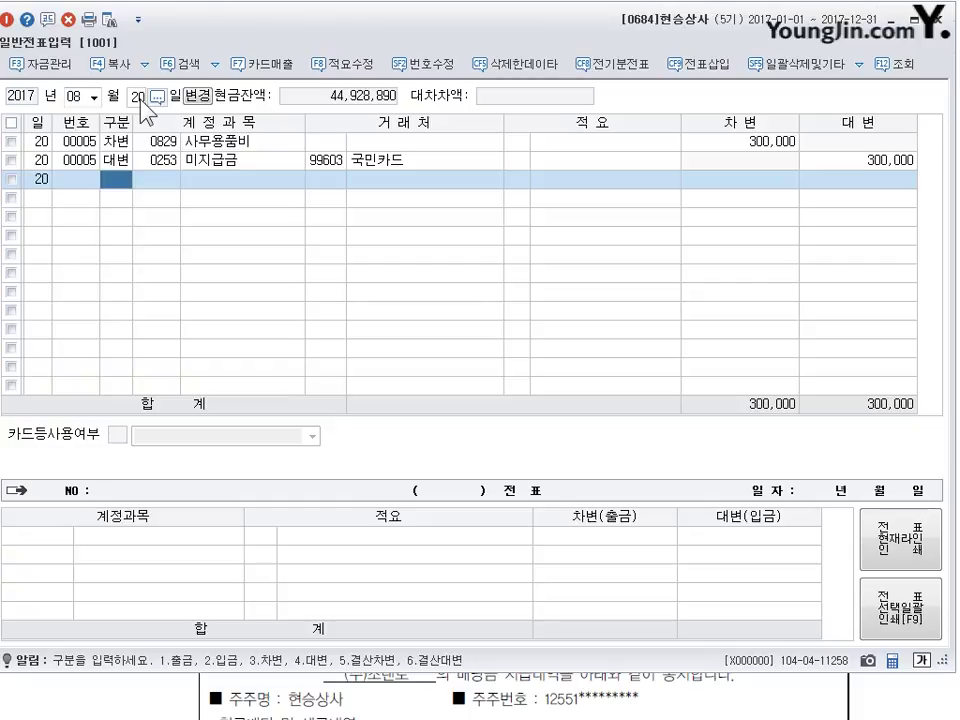
Step: Switch to the exam document and sketch the September 11 entry: mark the 20% payment, debit 선급금, credit 당좌예금, and clear the marks
key("alt+Tab")
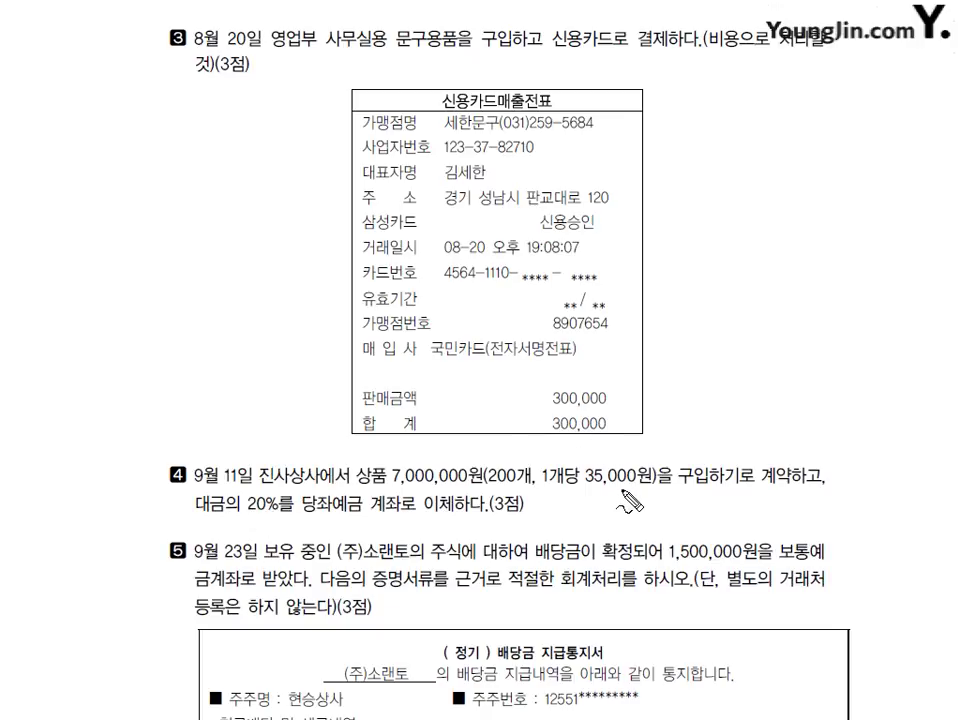
left_click_drag(440, 482, 627, 481)
mouse_move(583, 446)
left_mouse_down()
mouse_move(558, 493)
mouse_move(585, 470)
left_mouse_up()
mouse_move(225, 511)
left_mouse_down()
mouse_move(285, 509)
mouse_move(278, 517)
left_mouse_up()
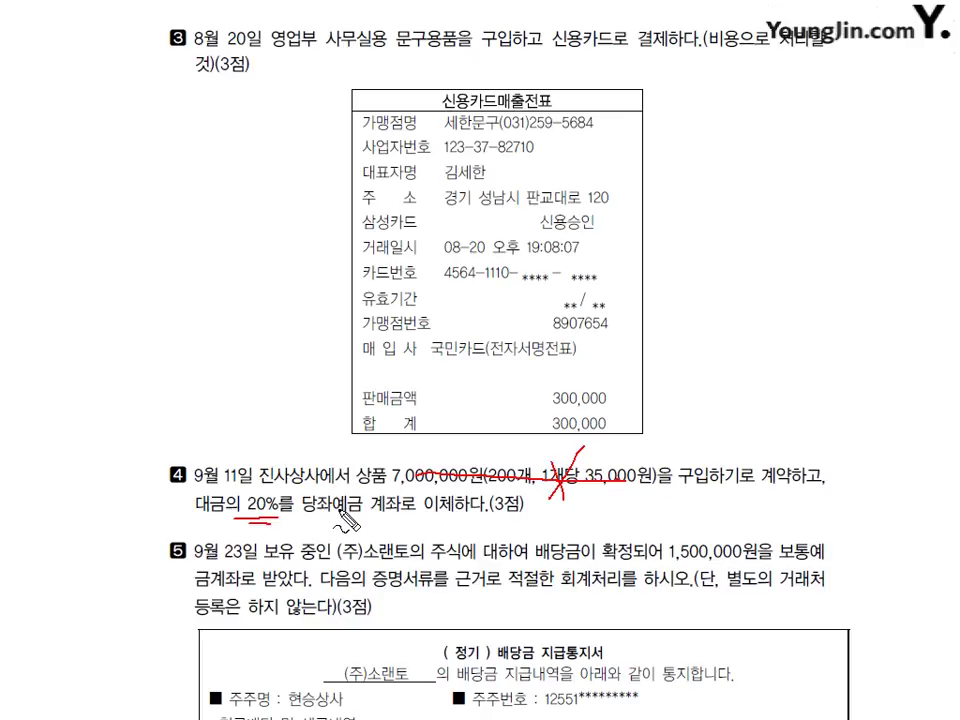
mouse_move(339, 514)
left_mouse_down()
mouse_move(334, 536)
mouse_move(390, 540)
left_mouse_up()
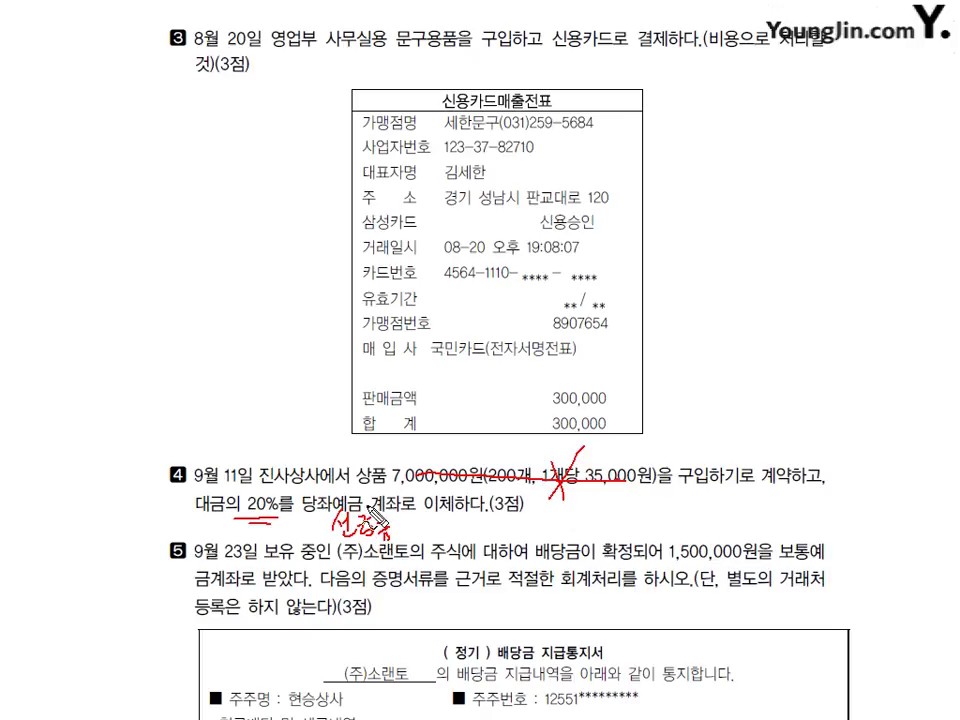
left_click_drag(467, 510, 465, 568)
left_click_drag(512, 518, 590, 548)
mouse_move(398, 548)
left_mouse_down()
mouse_move(328, 558)
mouse_move(400, 550)
left_mouse_up()
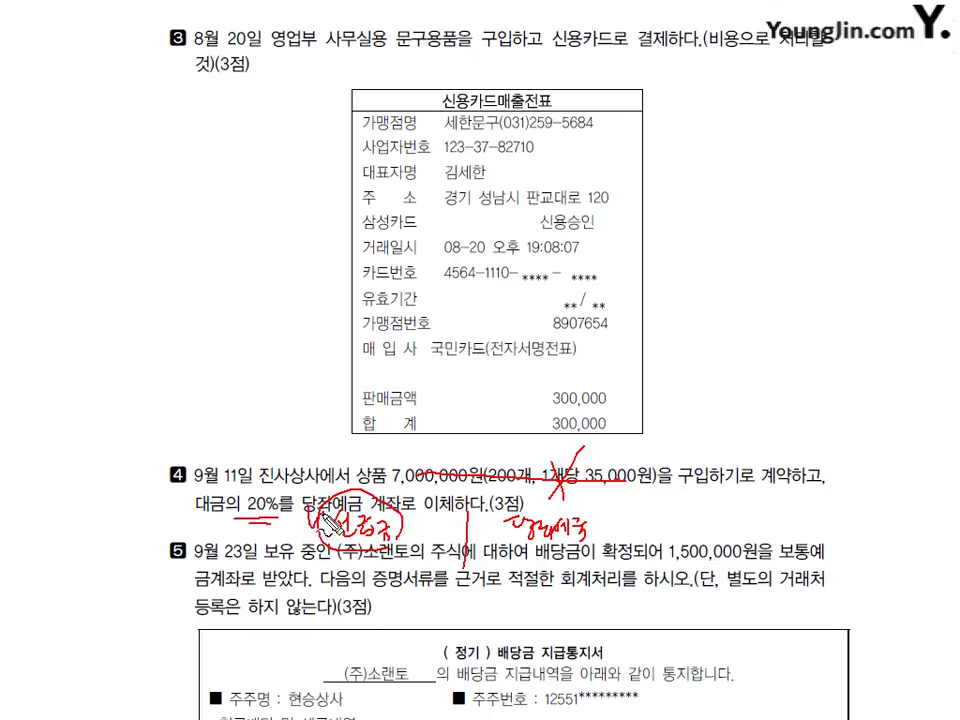
key("Escape")
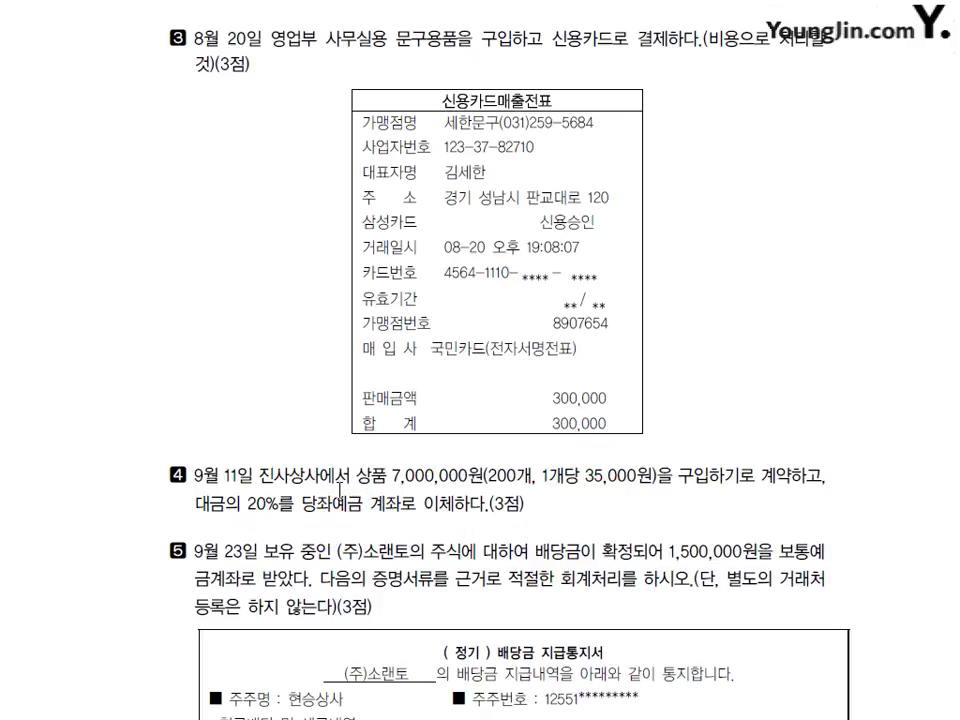
Step: Switch to the 일반전표입력 window, set the date to September 11, and start a debit line for 0131 선급금
key("alt+Tab")
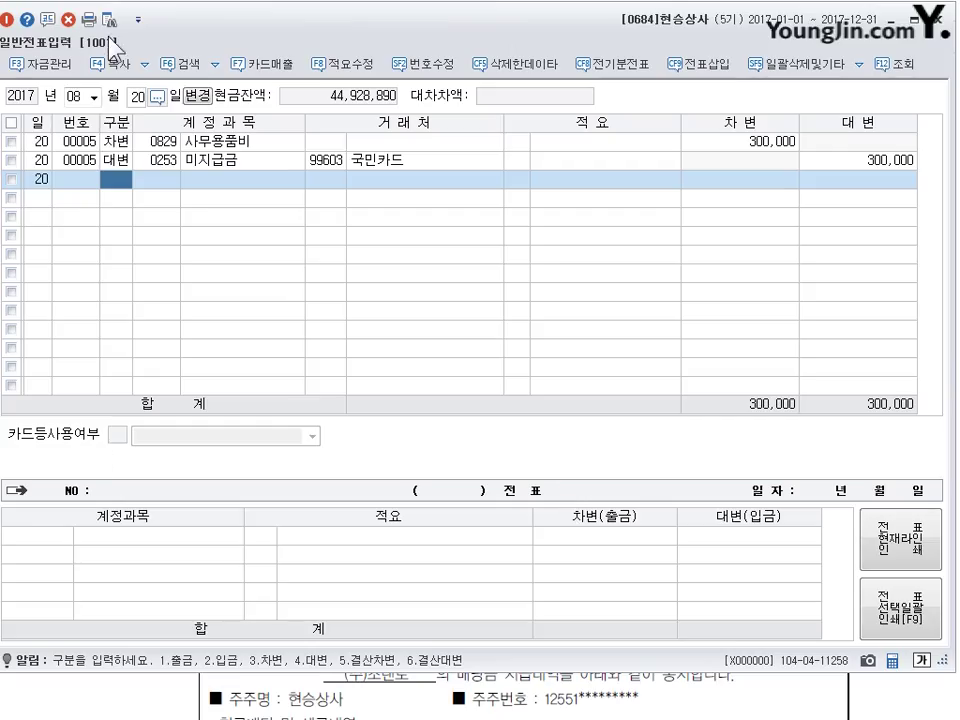
left_click(73, 96)
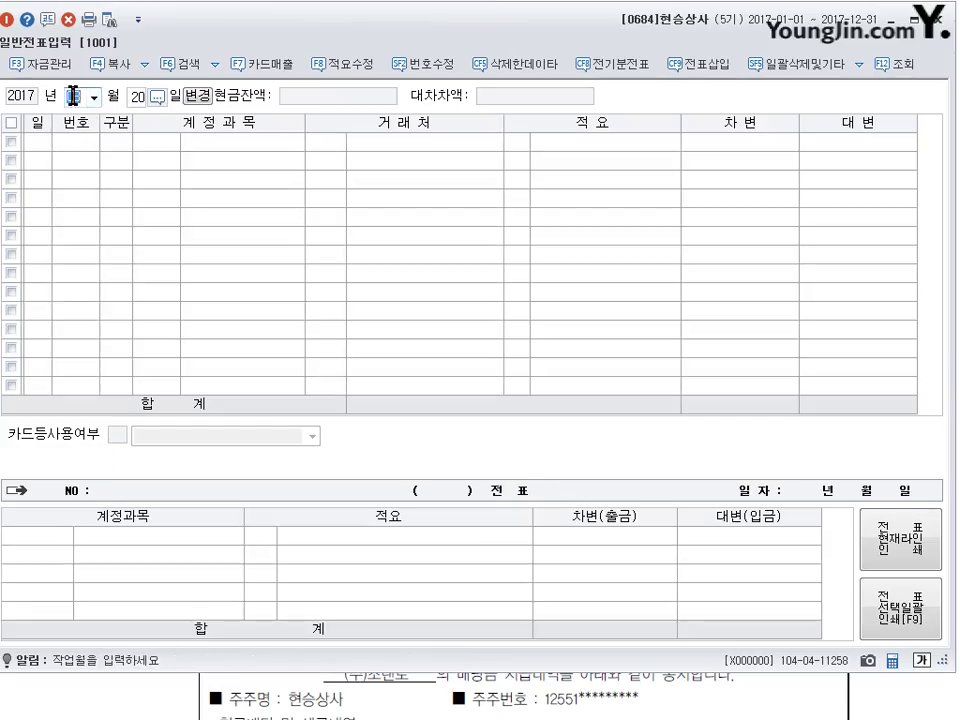
key("Return")
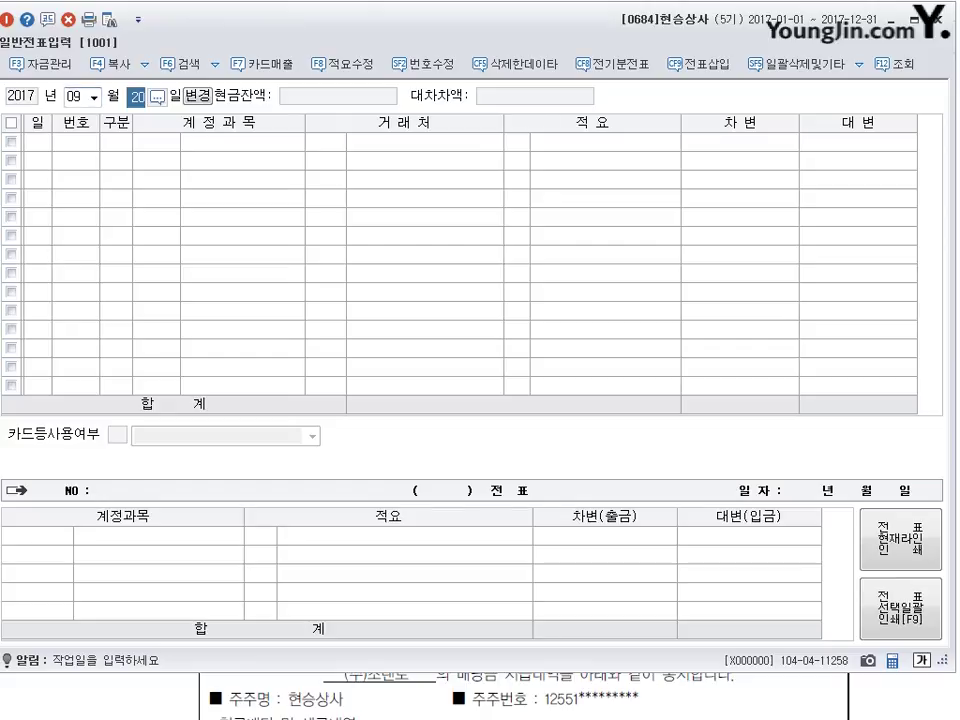
type("11")
key("Return")
type("3")
key("Return")
type("13")
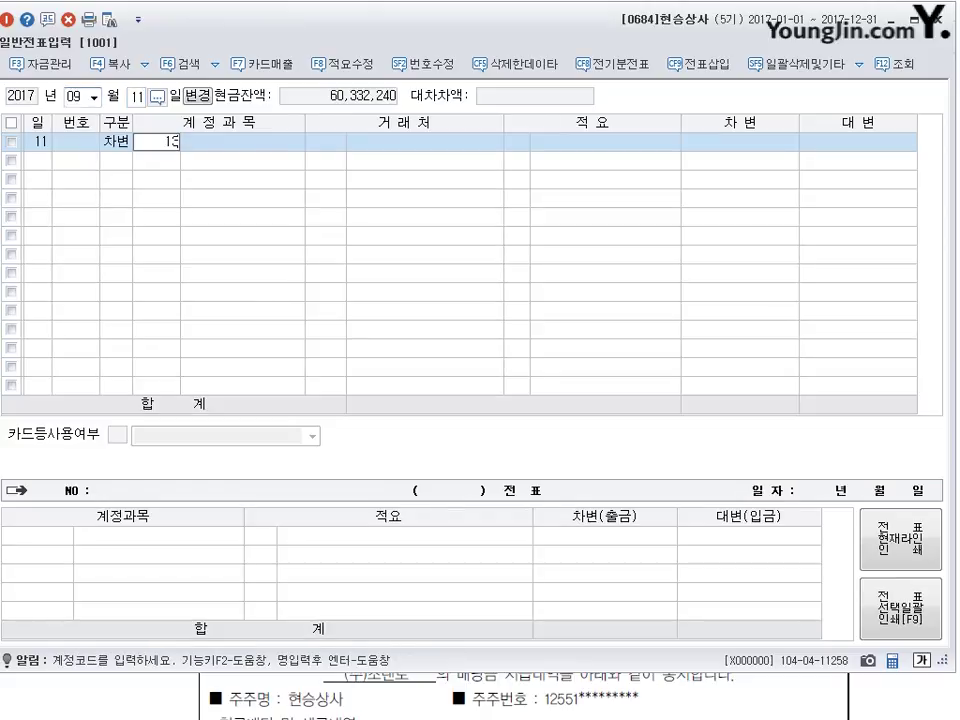
type("1")
key("Return")
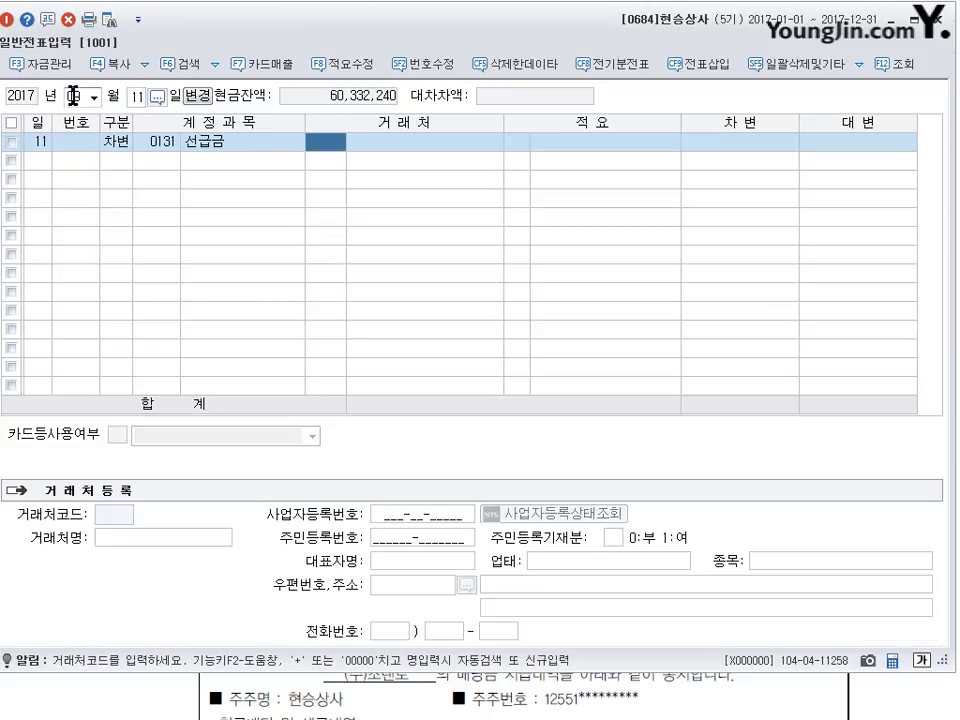
Step: Look up "진사", set 진사상사 as the 거래처 of the 선급금 line, and enter a debit of 1,400,000
type("ㅈㅣㄴ사")
key("Return")
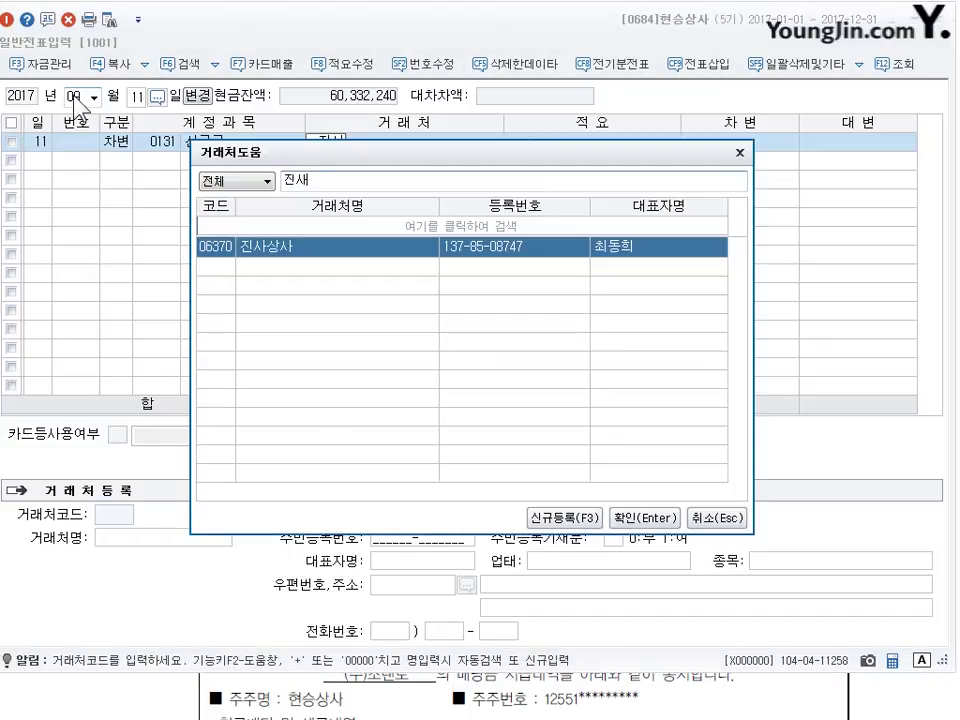
key("Return")
key("Return")
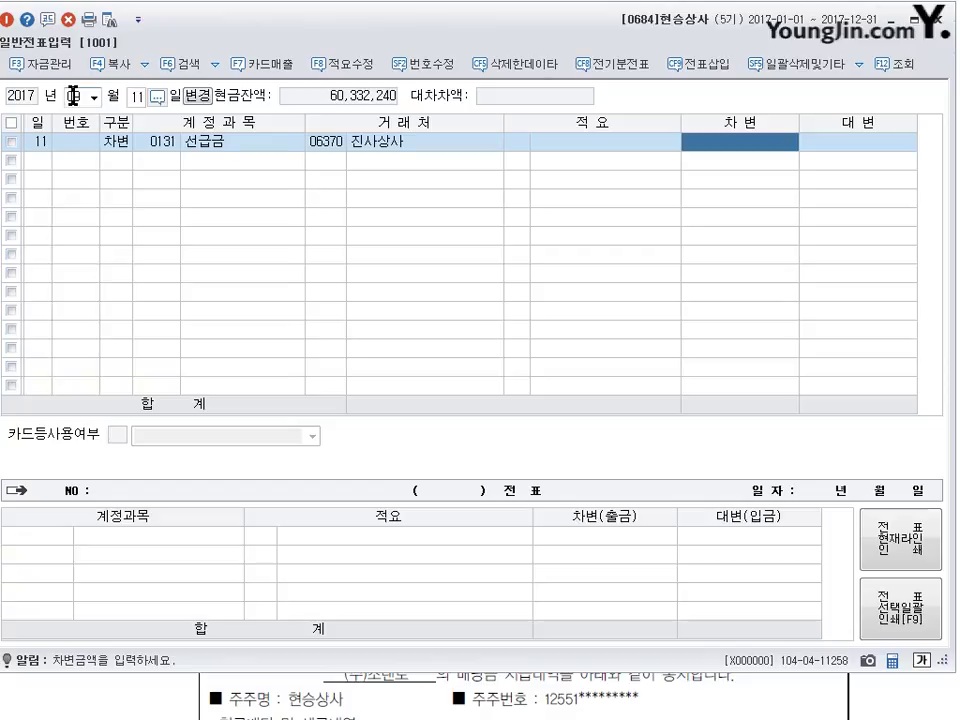
type("1,400,000")
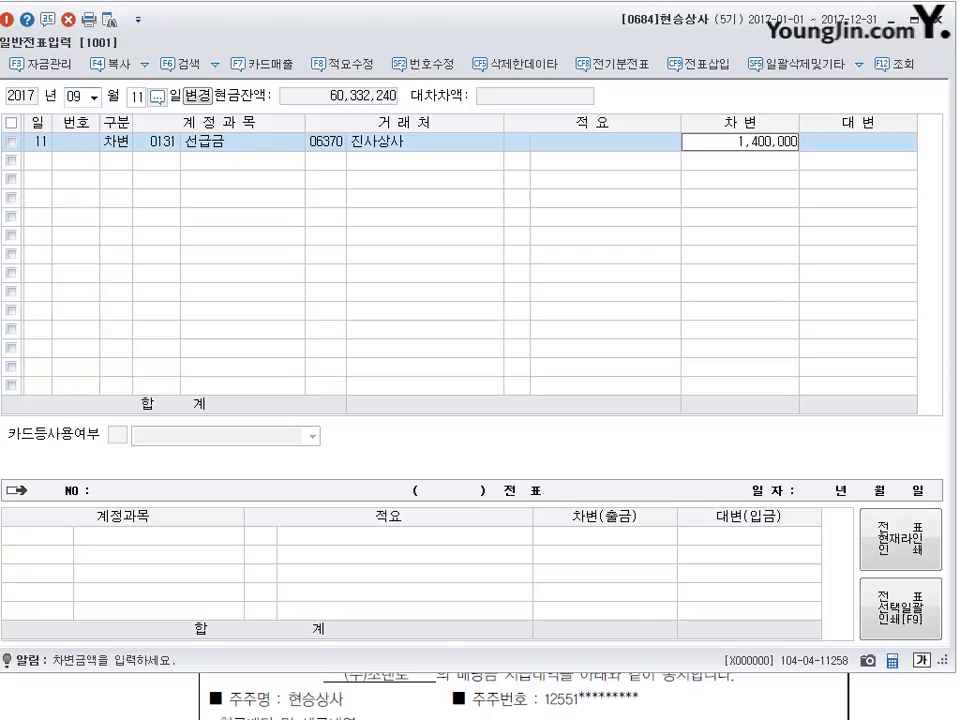
key("Return")
Step: Add a credit line for 0102 당좌예금 of 1,400,000 to the September 11 voucher
type("4102")
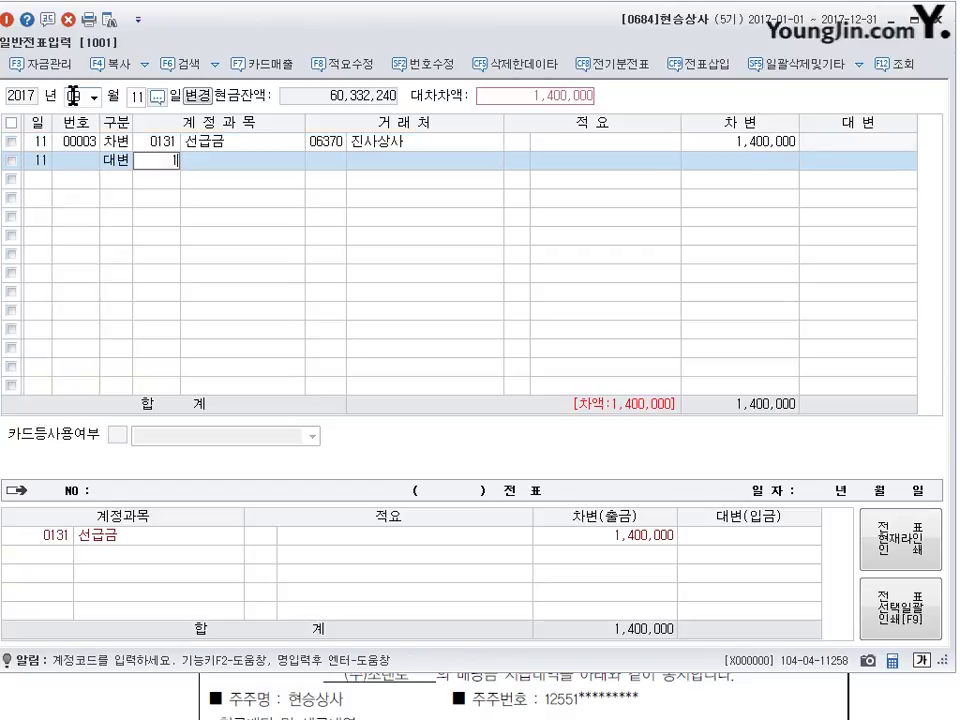
key("Return")
key("Return")
key("Return")
key("Return")
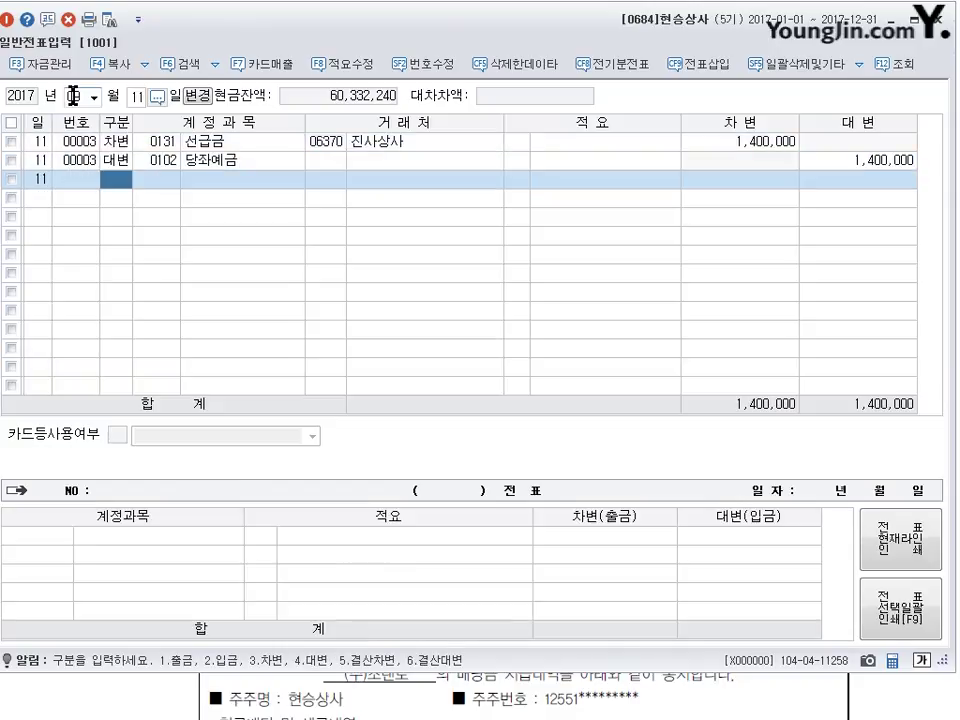
Step: Switch to the exam document and mark the September 23 dividend amount, the 보통예금 receipt, and 현금배당 in the payment notice
key("alt+Tab")
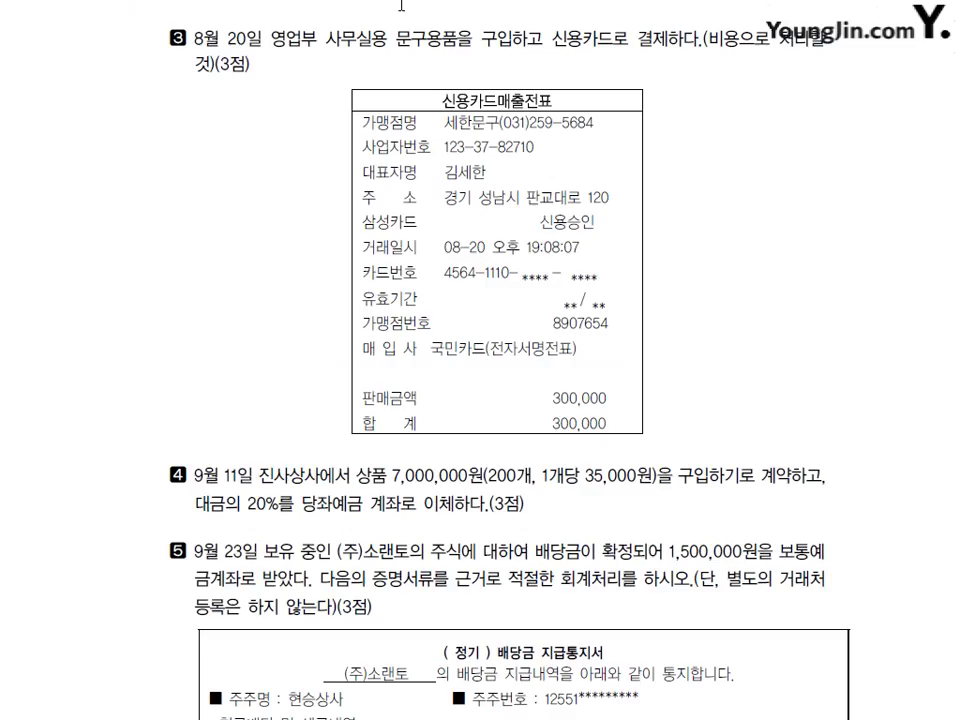
scroll(414, 335, "down", 5)
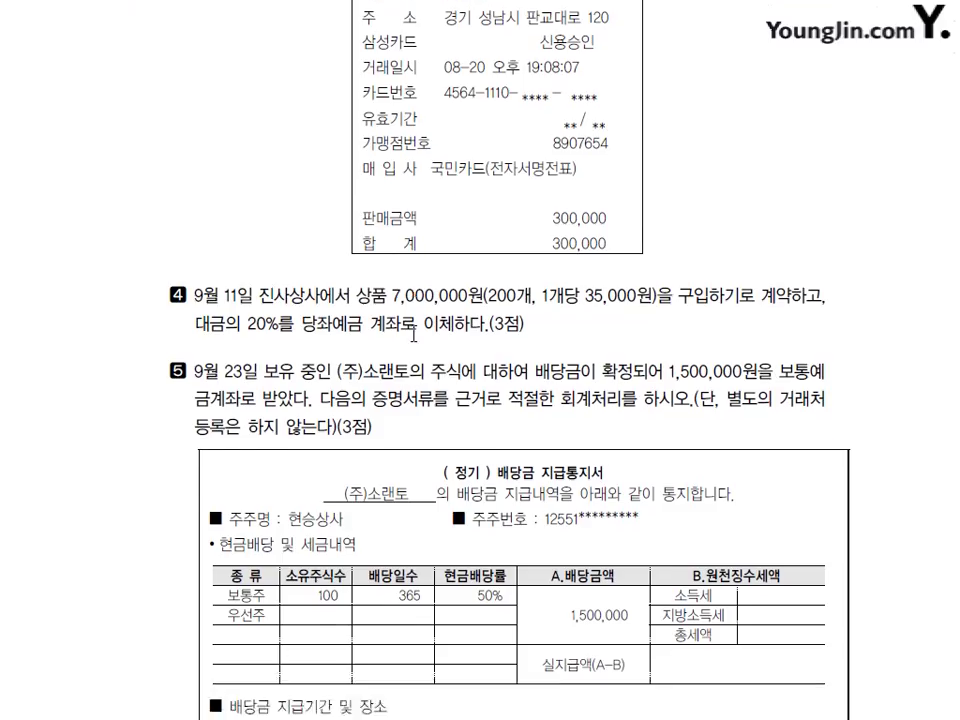
scroll(414, 335, "down", 1)
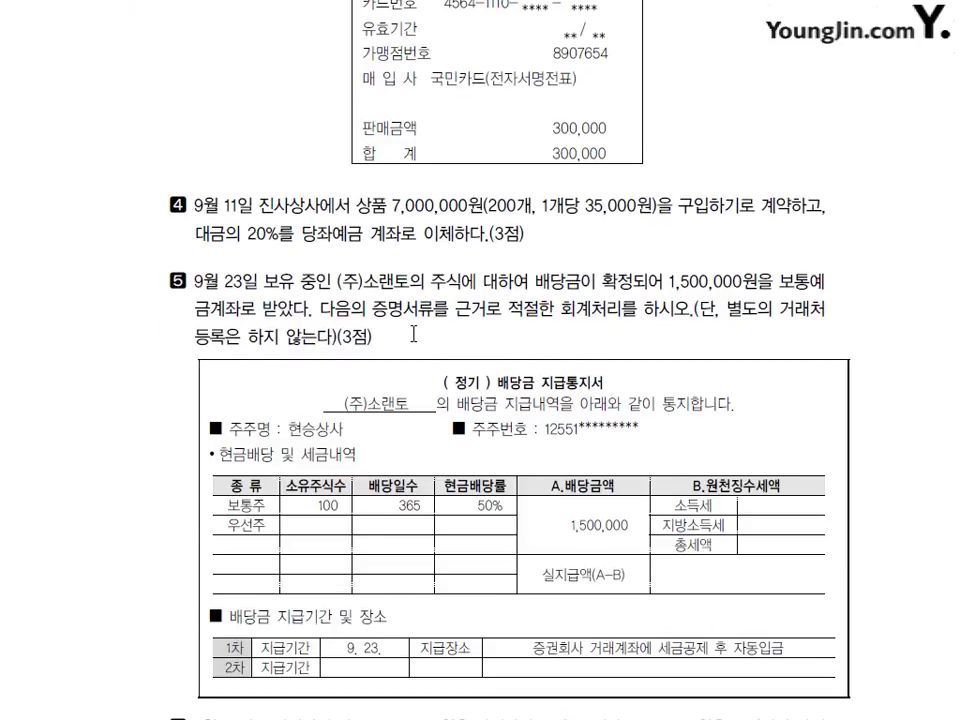
scroll(414, 335, "down", 1)
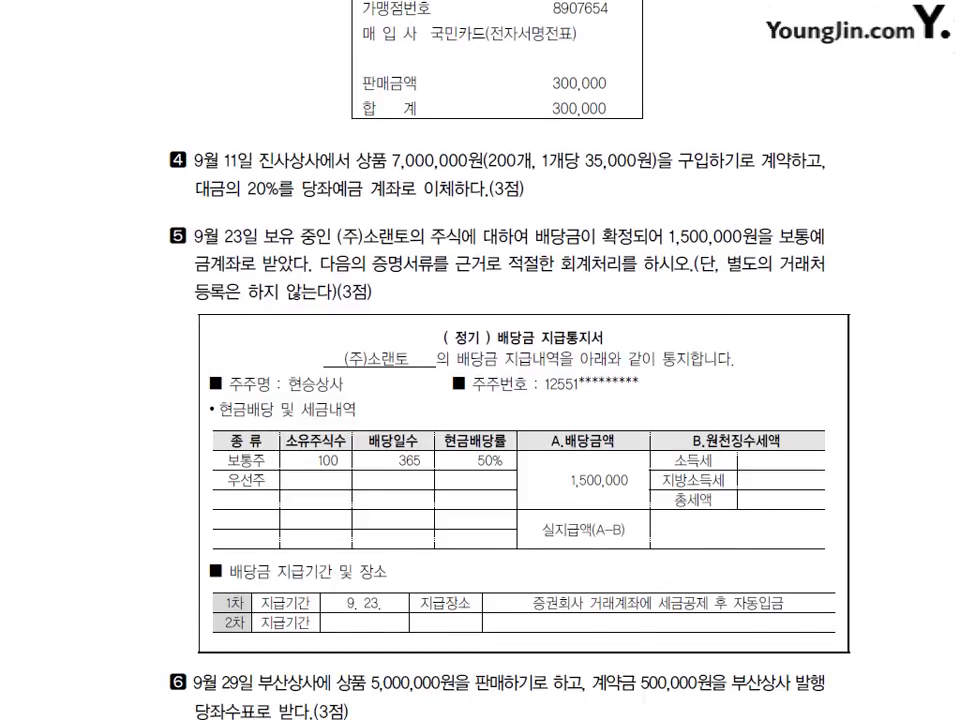
scroll(414, 335, "down", 1)
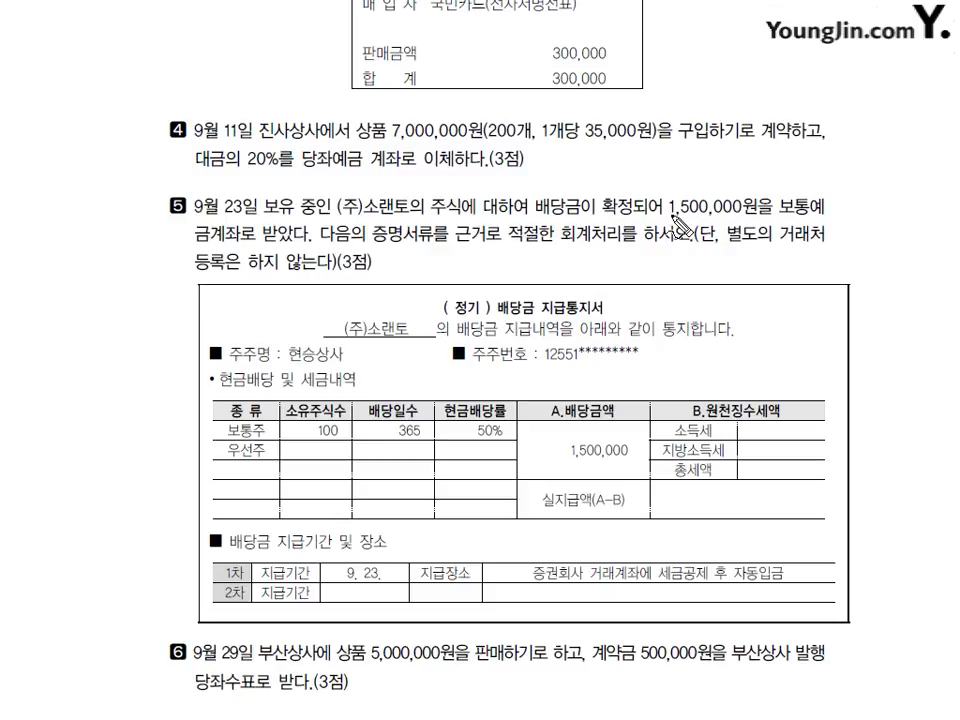
left_click_drag(565, 222, 822, 210)
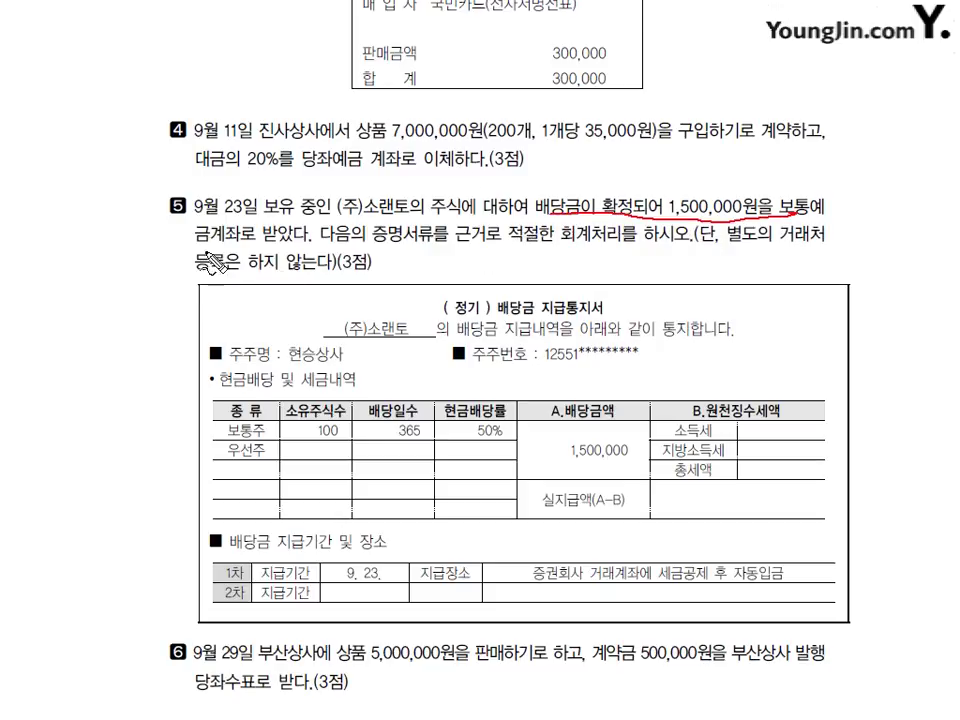
left_click_drag(196, 243, 288, 255)
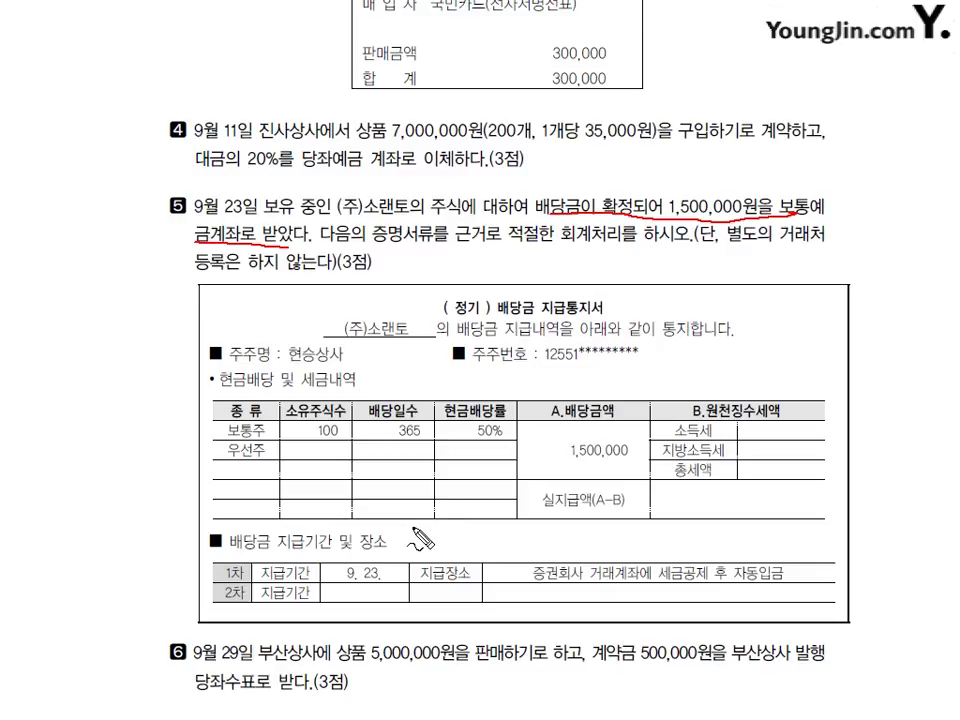
mouse_move(270, 395)
left_mouse_down()
mouse_move(225, 385)
mouse_move(273, 400)
left_mouse_up()
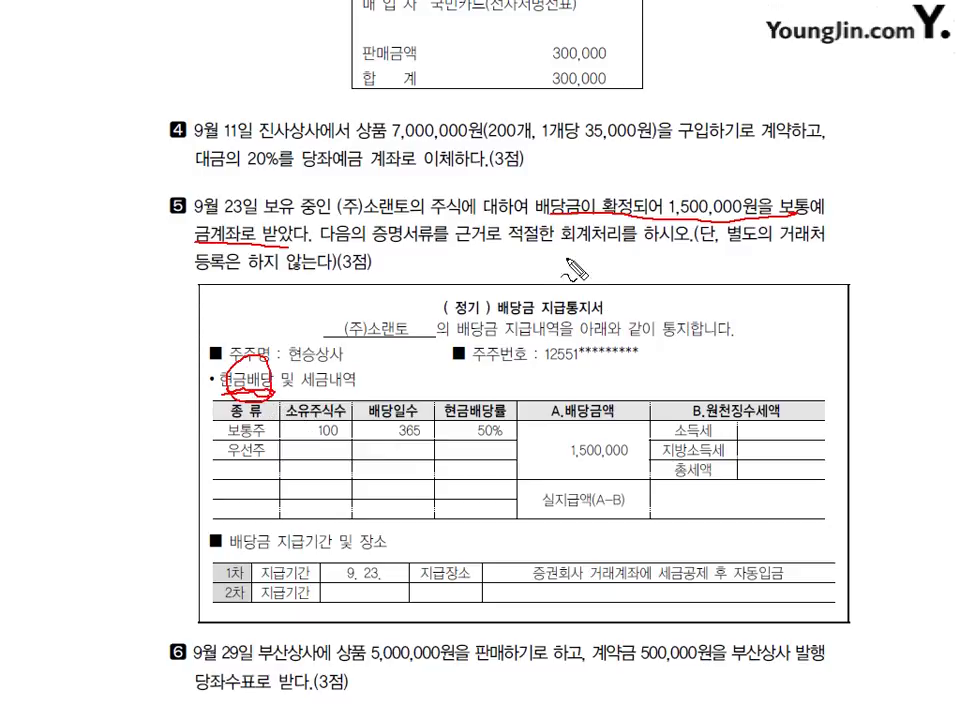
Step: Sketch the September 23 entry as debit 보통예금 and credit 배당금수익, 1,500,000 each, and clear the marks
left_click_drag(570, 251, 562, 295)
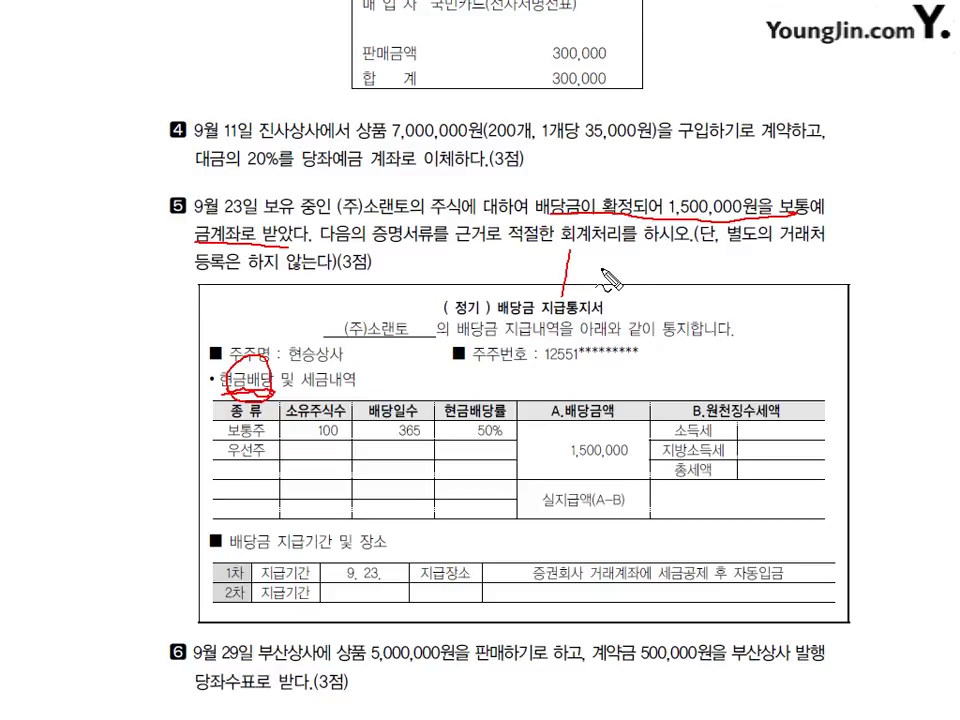
mouse_move(584, 254)
left_mouse_down()
mouse_move(585, 285)
mouse_move(602, 286)
mouse_move(622, 268)
mouse_move(626, 279)
mouse_move(662, 270)
mouse_move(671, 289)
left_mouse_up()
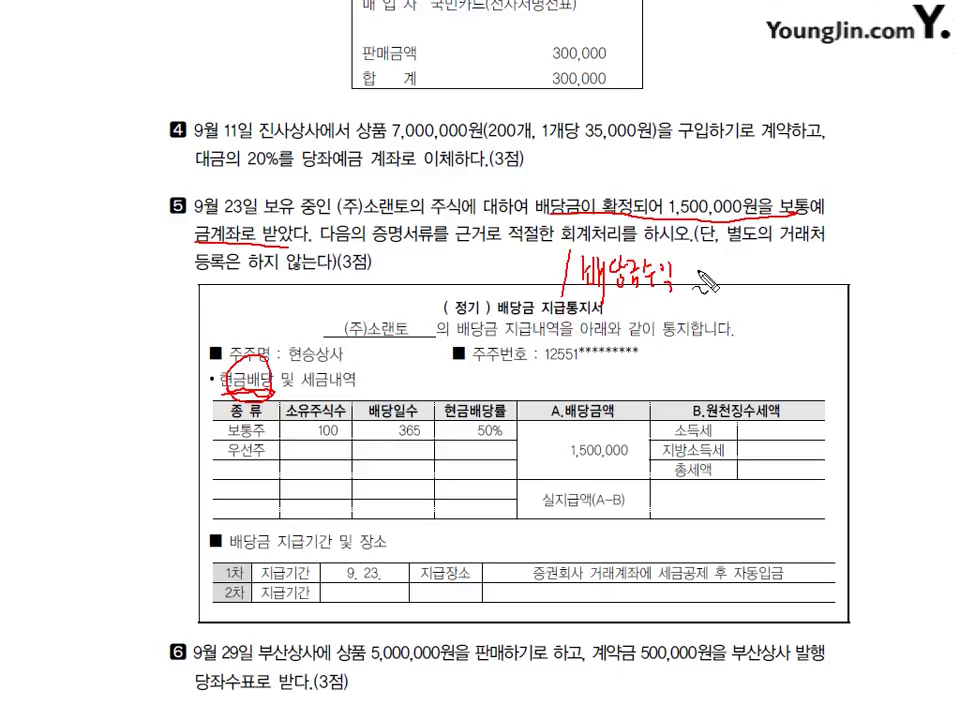
left_click_drag(391, 262, 458, 272)
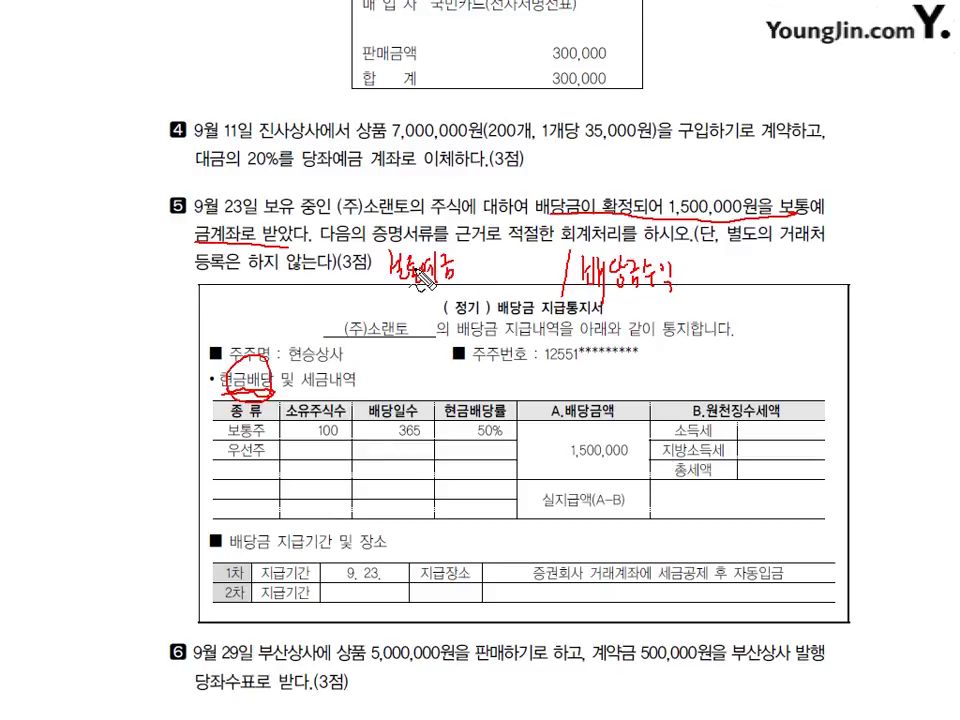
mouse_move(467, 260)
left_mouse_down()
mouse_move(466, 278)
mouse_move(481, 264)
mouse_move(490, 278)
mouse_move(511, 265)
mouse_move(540, 267)
left_mouse_up()
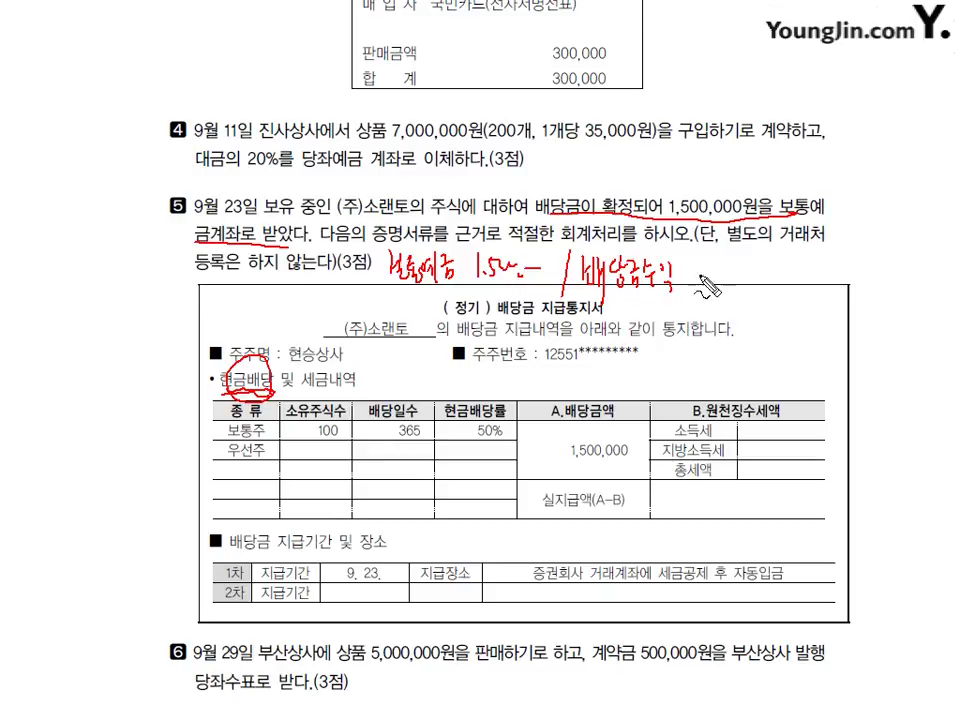
left_click_drag(703, 262, 704, 280)
left_click(711, 279)
left_click_drag(750, 272, 772, 279)
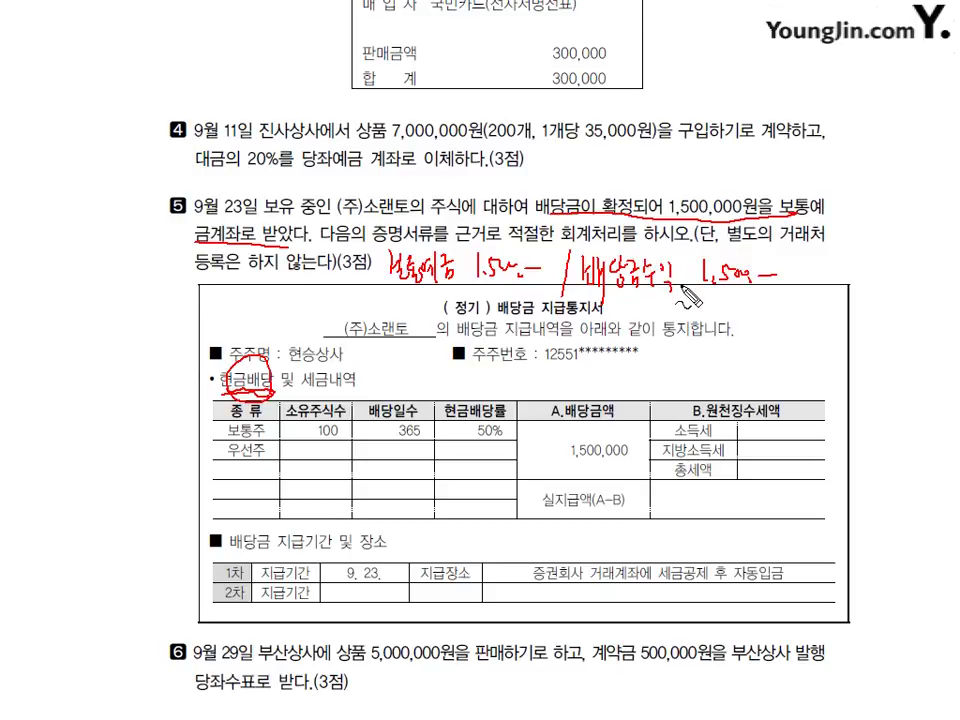
key("Escape")
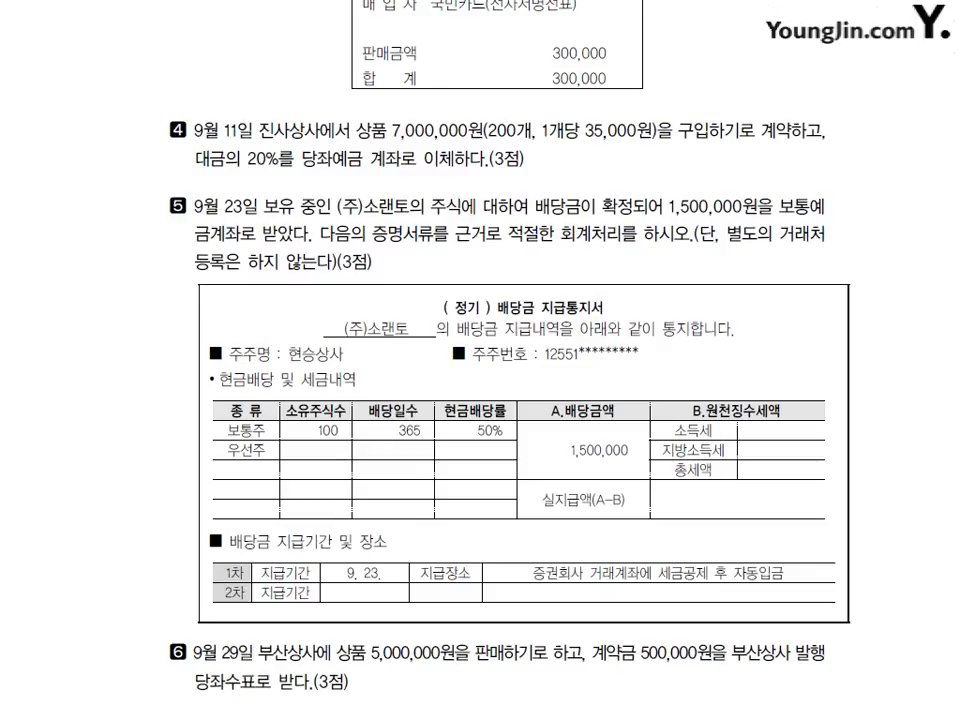
Step: Switch to the 일반전표입력 window, set the date to September 23, and enter a debit line for 0103 보통예금 of 1,500,000
key("alt+Tab")
left_click(78, 96)
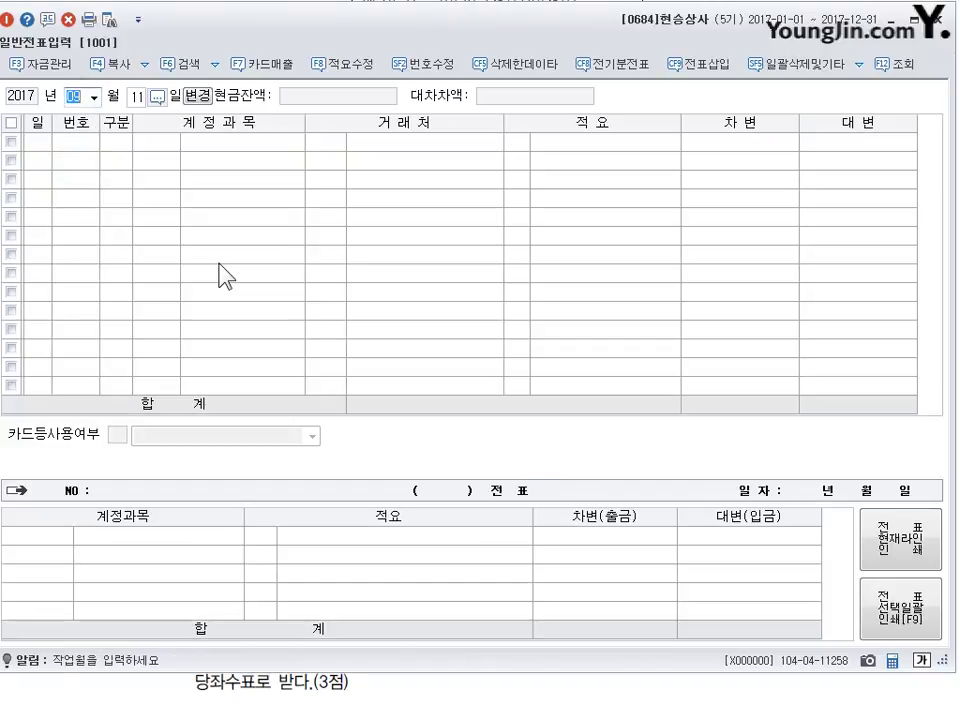
key("Return")
type("23")
key("Return")
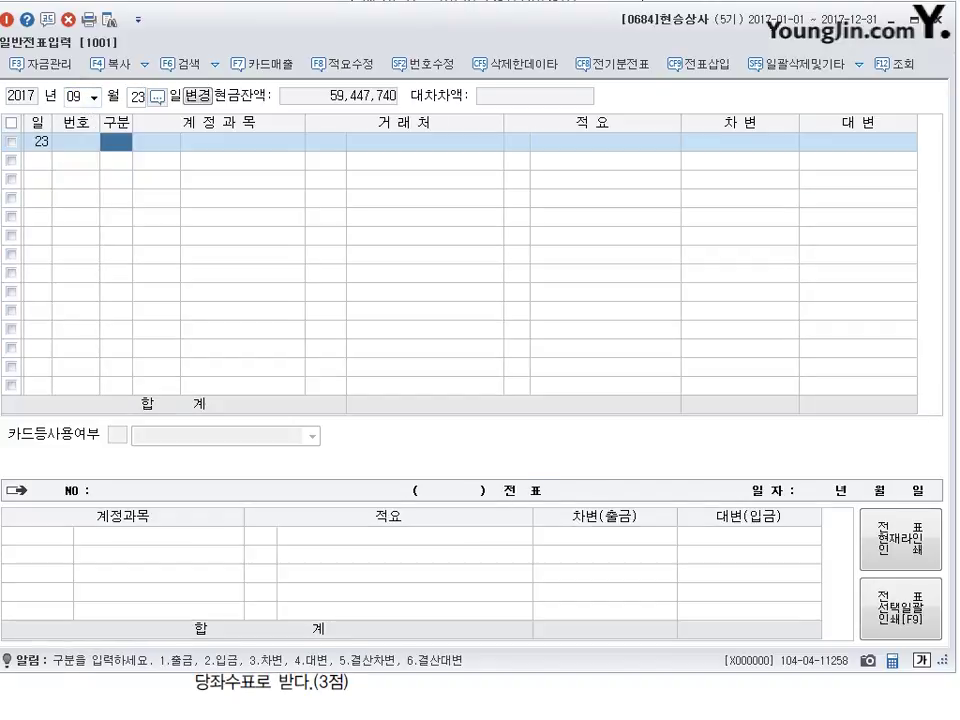
type("3")
key("Return")
type("103")
key("Return")
key("Return")
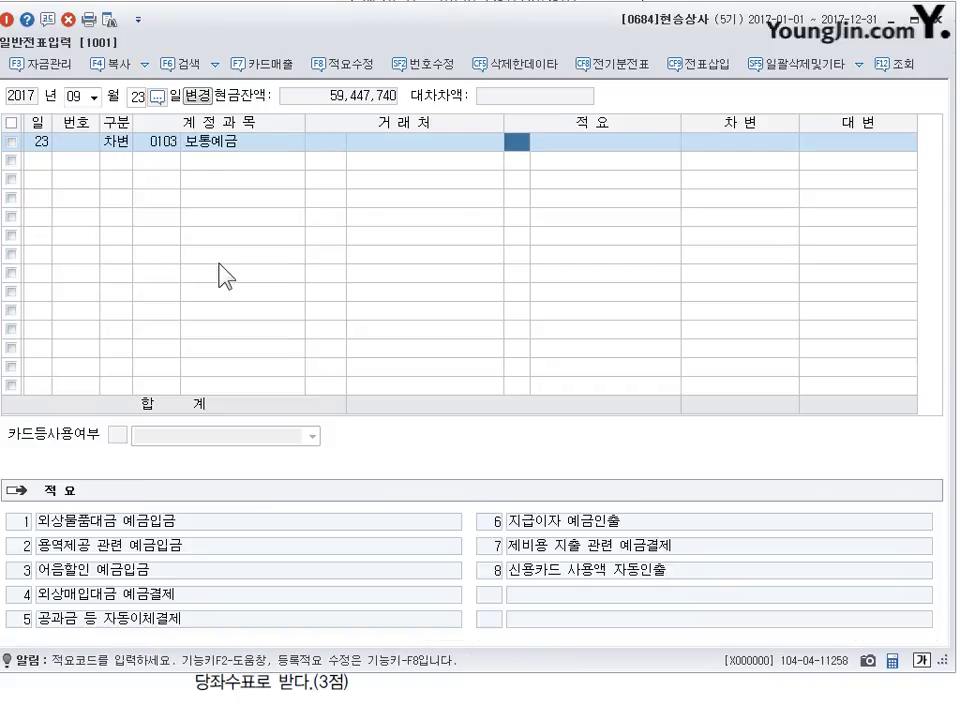
key("Return")
type("1500000")
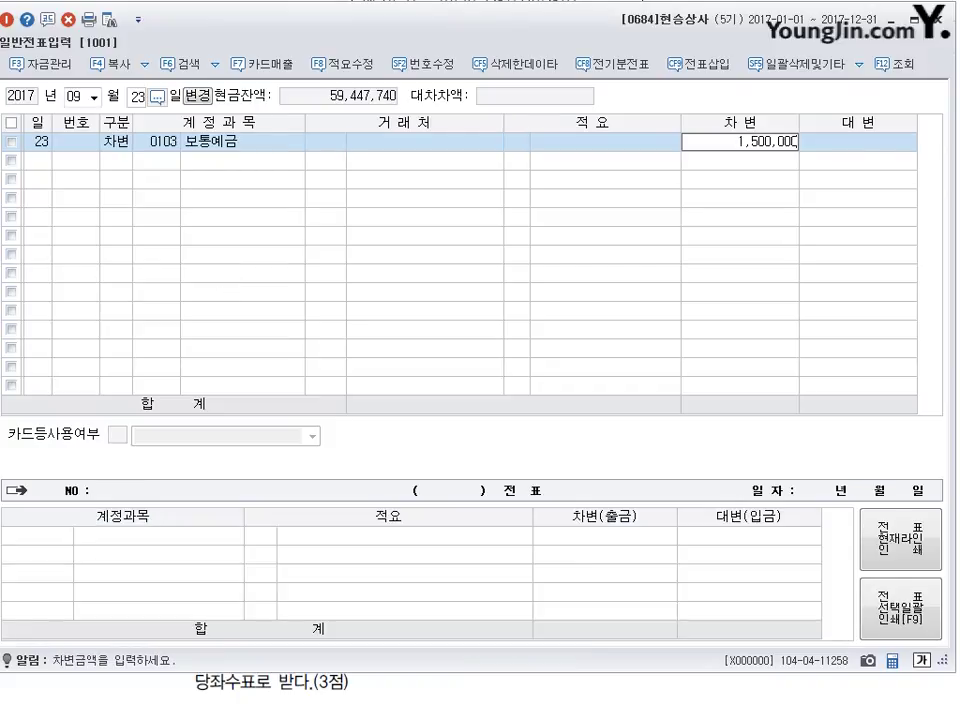
key("Return")
Step: Add a credit line for 0903 배당금수익 of 1,500,000 to the September 23 voucher
type("4")
key("Return")
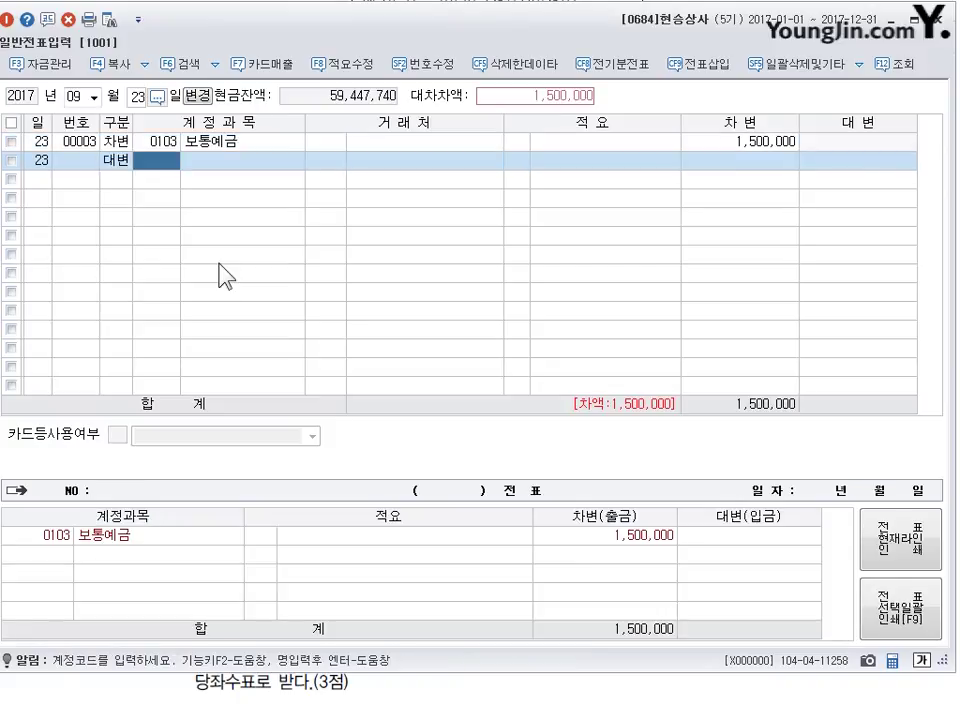
type("0903")
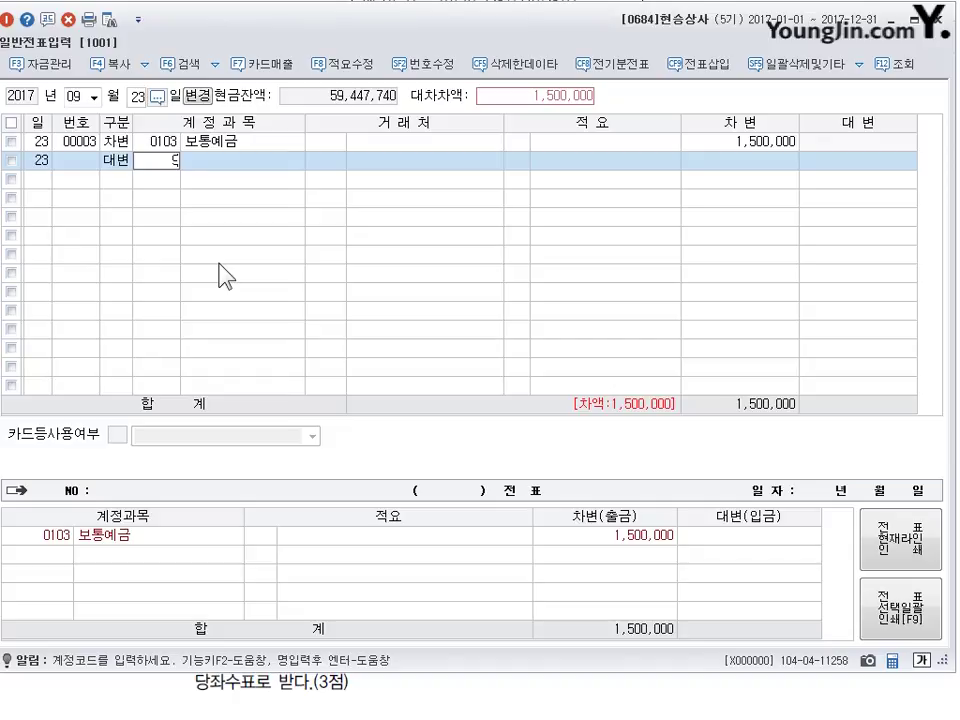
key("Return")
key("Return")
key("Return")
key("Return")
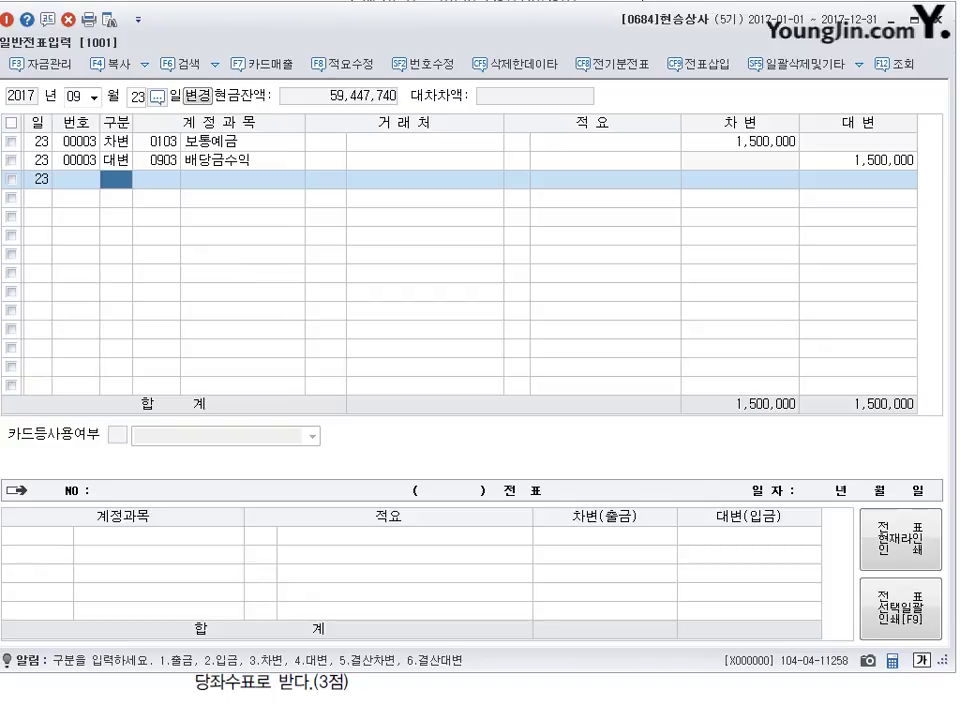
Step: Switch to the exam document and mark the September 29 sale amount, 500,000 deposit as 선수금, and 부산상사's 당좌수표
key("alt+Tab")
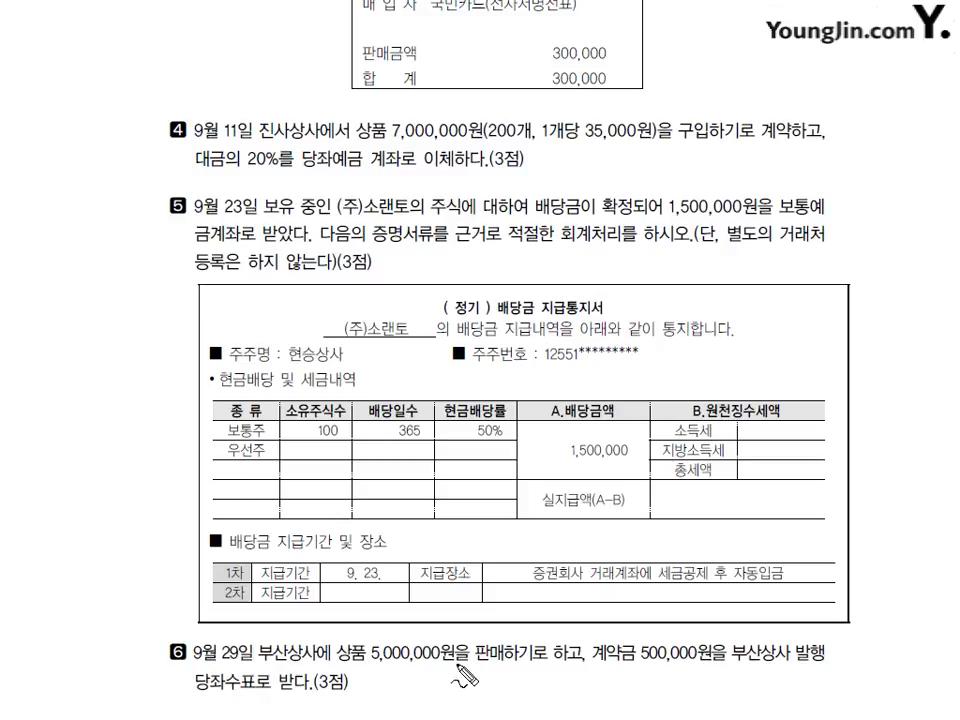
left_click_drag(375, 677, 450, 675)
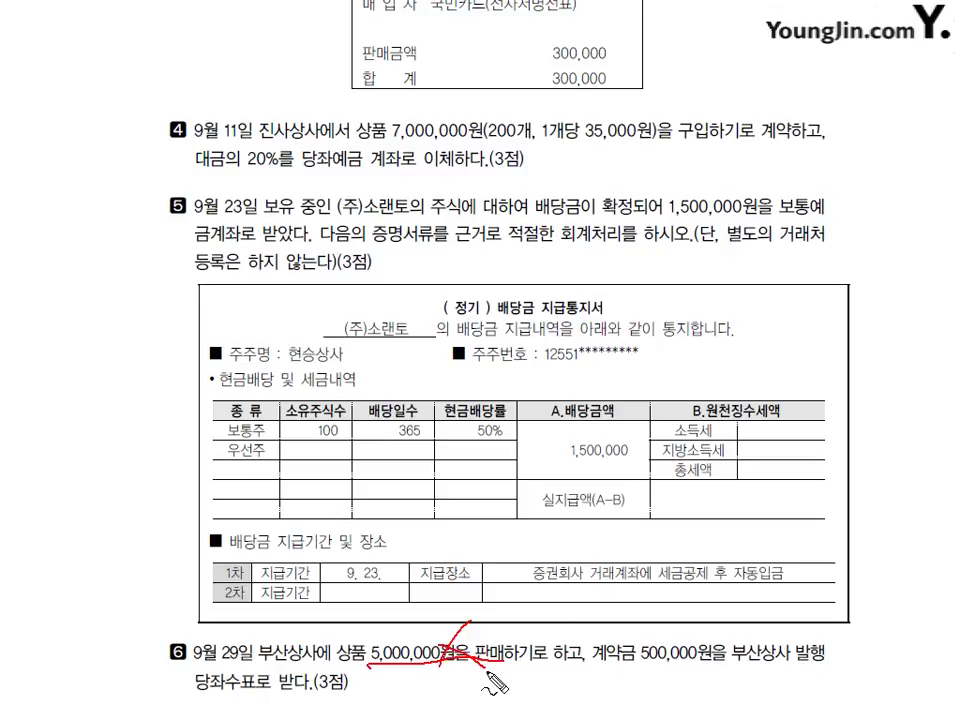
left_click_drag(623, 664, 660, 656)
mouse_move(542, 680)
left_mouse_down()
mouse_move(536, 706)
mouse_move(570, 692)
mouse_move(607, 702)
mouse_move(604, 690)
mouse_move(640, 700)
left_mouse_up()
left_click_drag(740, 664, 825, 662)
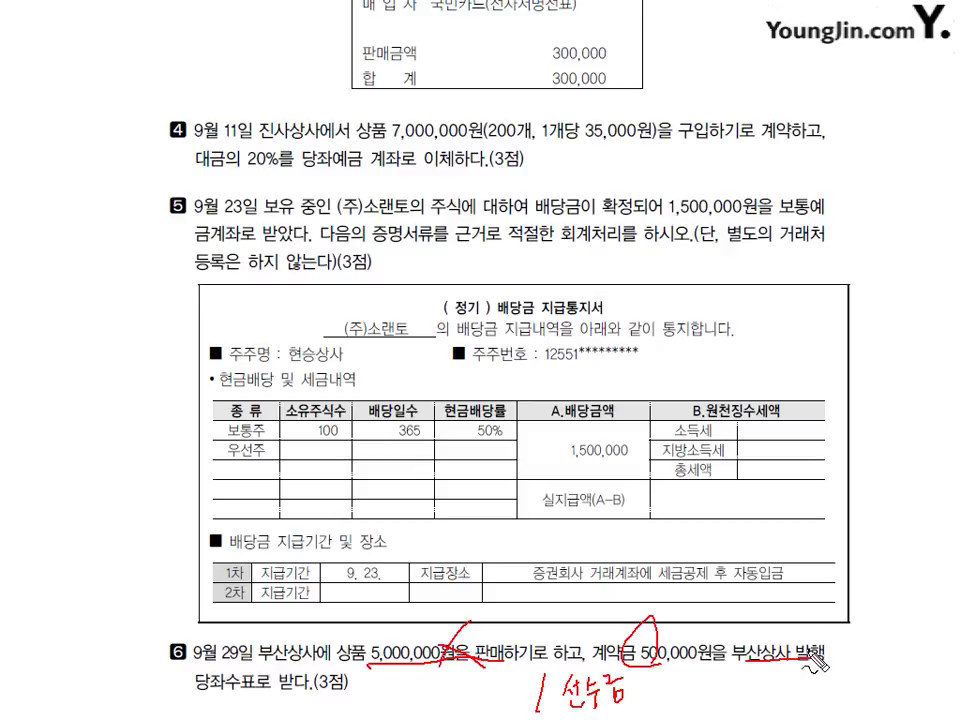
left_click_drag(186, 700, 285, 706)
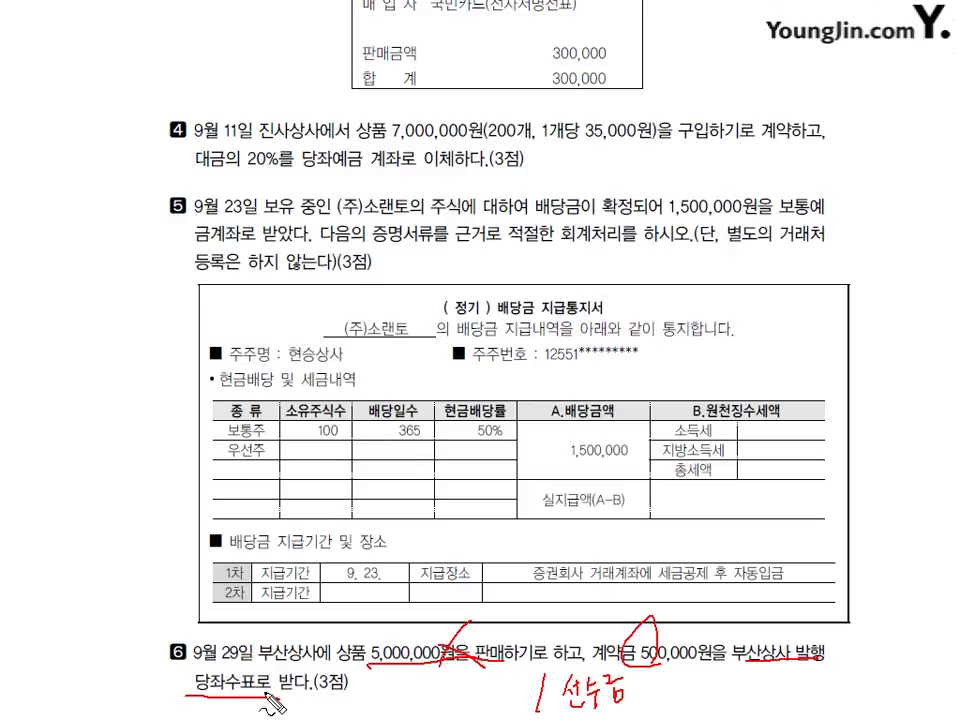
Step: Sketch the September 29 entry as debit 현금 and credit 선수금, 500,000 each, and clear the marks
left_click_drag(380, 688, 432, 712)
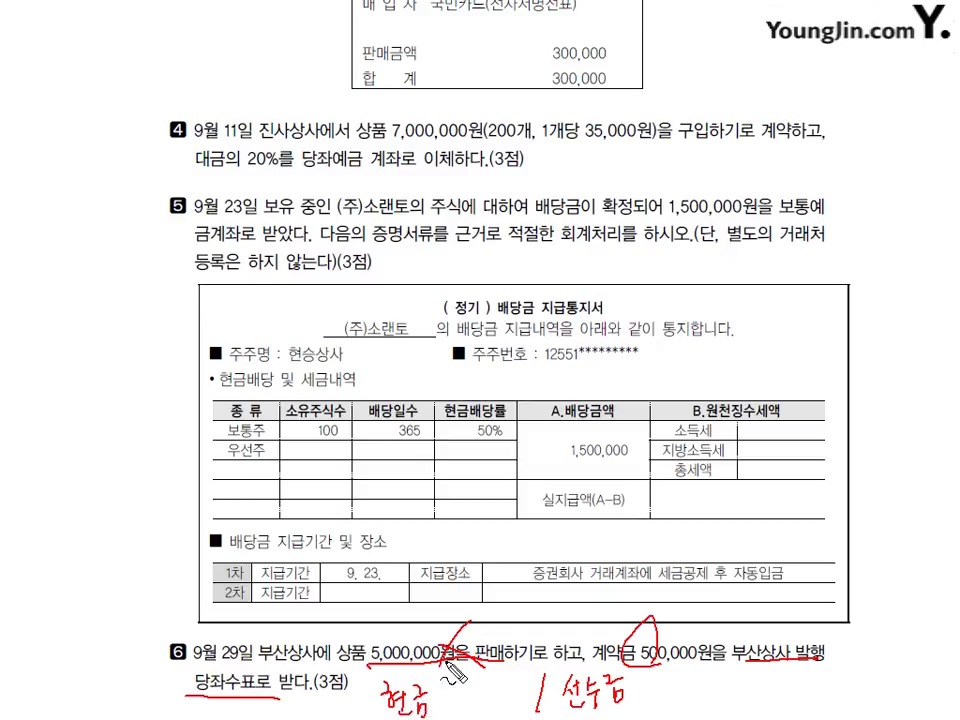
mouse_move(664, 680)
left_mouse_down()
mouse_move(656, 699)
mouse_move(728, 688)
left_mouse_up()
mouse_move(474, 682)
left_mouse_down()
mouse_move(470, 705)
mouse_move(530, 690)
left_mouse_up()
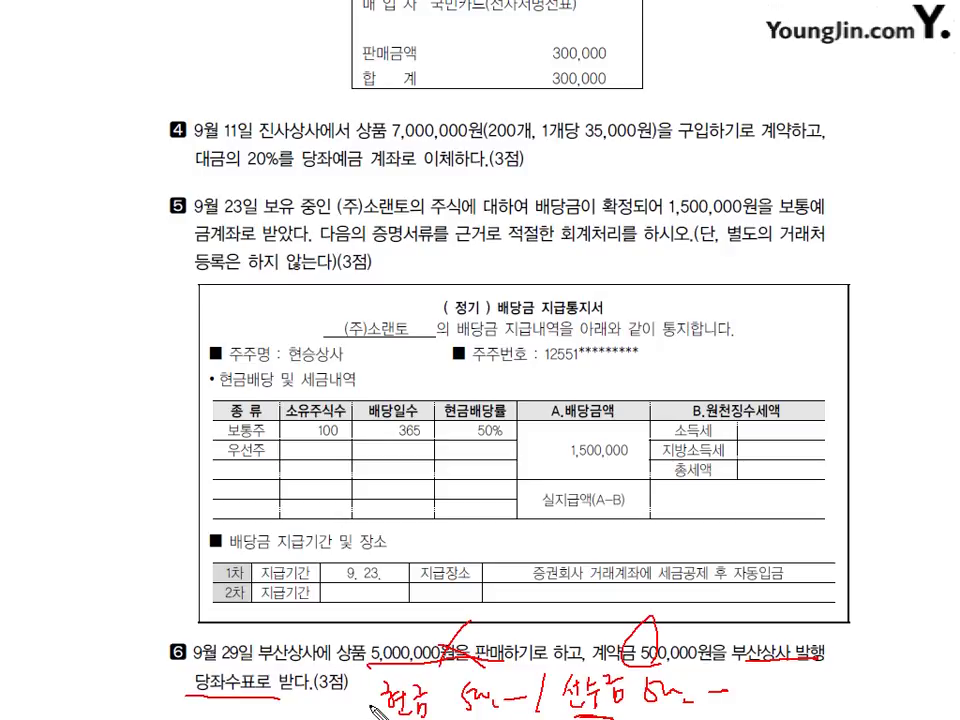
key("Escape")
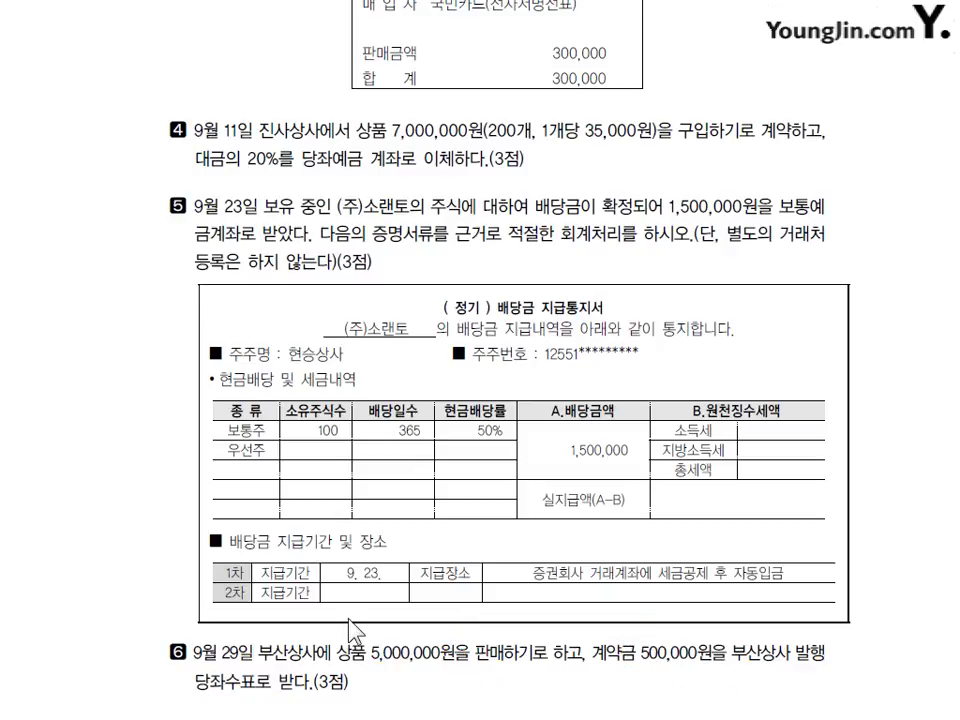
Step: Switch to the 일반전표입력 window and set the voucher date to September 29
key("alt+Tab")
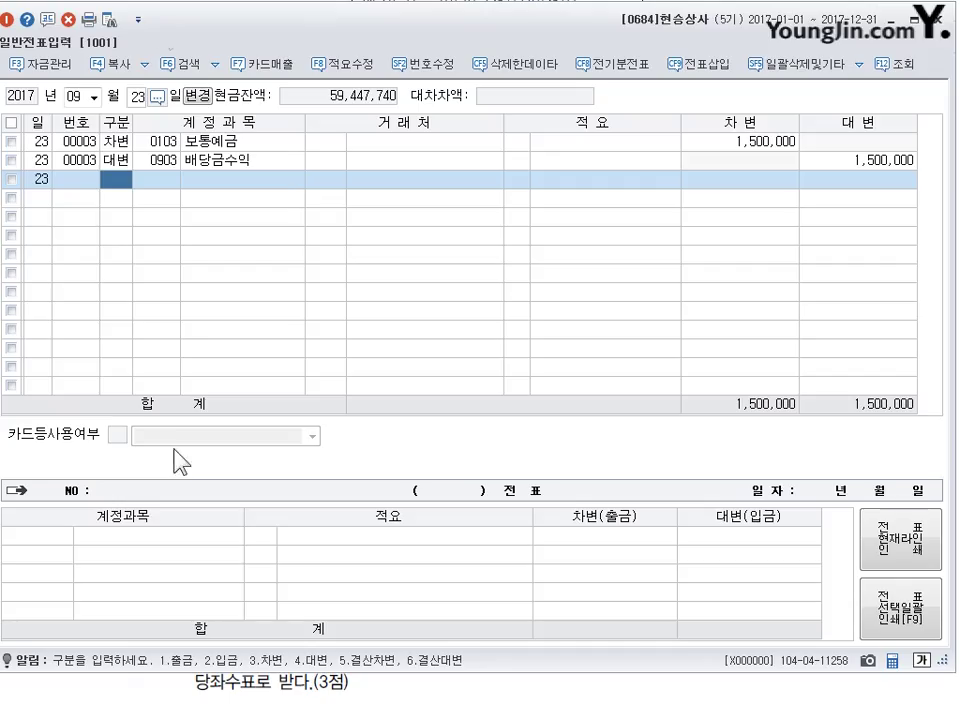
left_click(138, 97)
type("29")
key("Return")
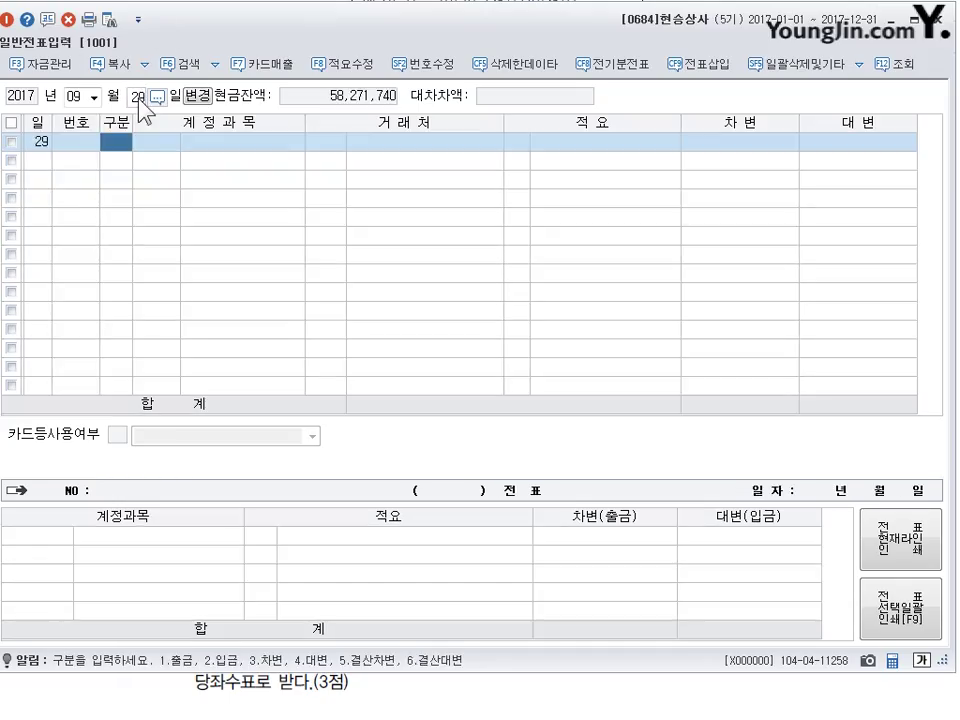
Step: Enter a 입금 line for 0259 선수금 of 500,000 with 부산상사 as the trading partner
type("2")
key("Return")
type("259")
key("Return")
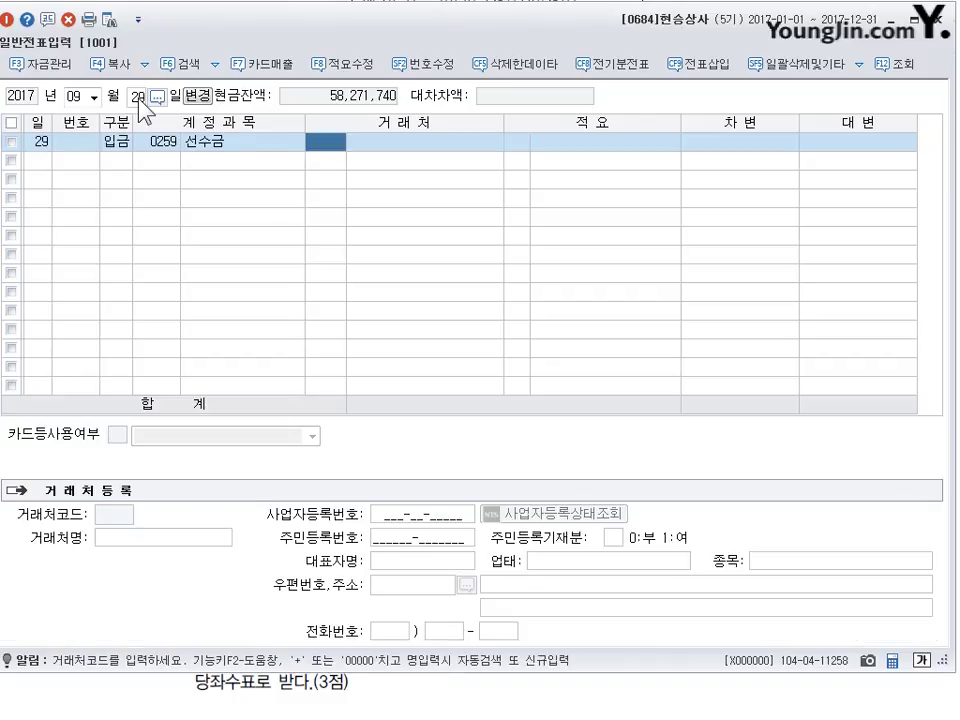
type("부산")
key("Return")
key("Return")
key("Return")
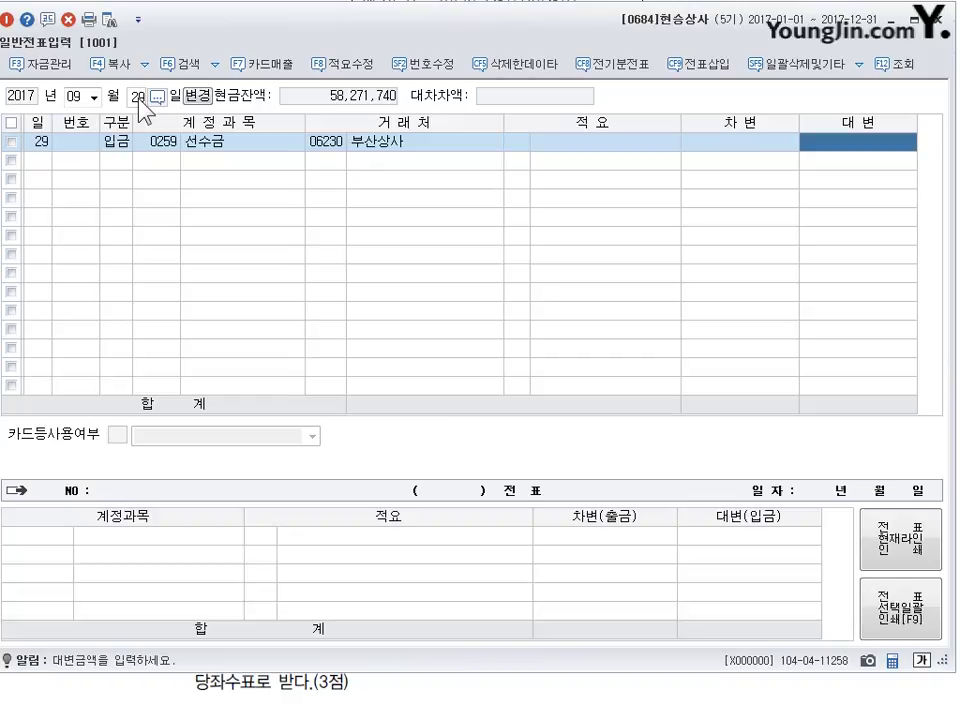
type("5000000")
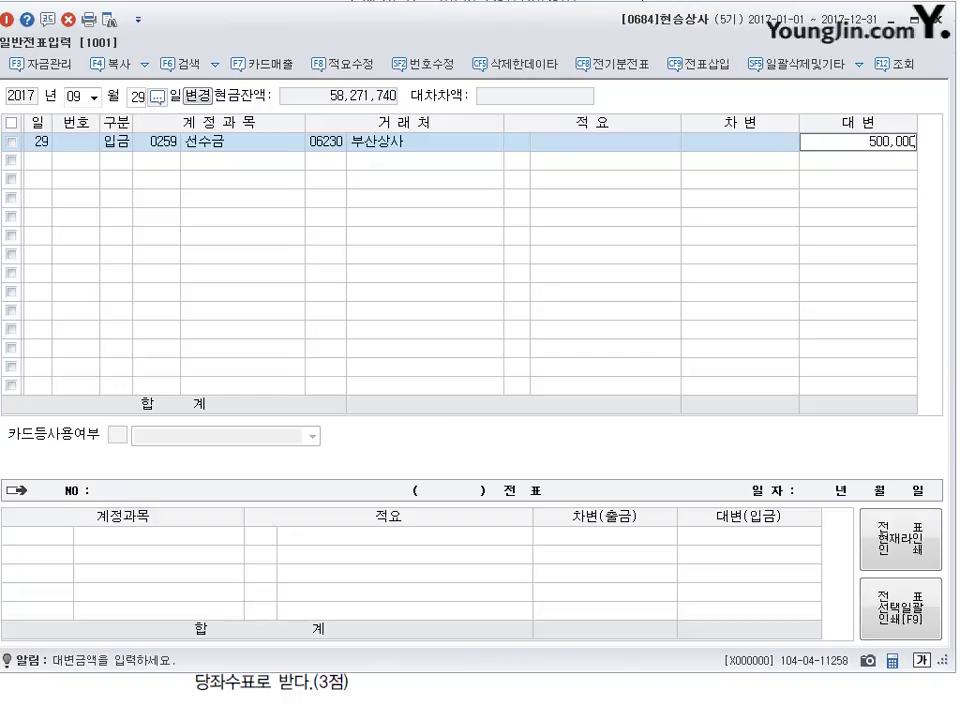
key("Return")
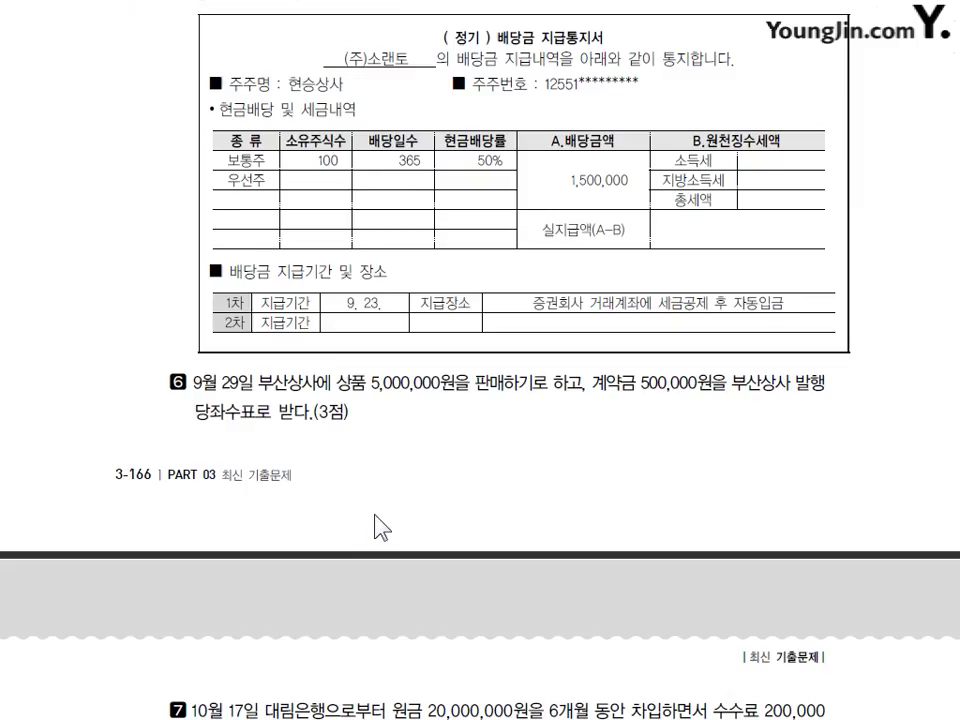
Step: In the exam document, sketch the October 17 entry as debit 수수료비용 and 당좌예금, credit 단기차입금 (대림은행), and clear the marks
scroll(378, 527, "down", 10)
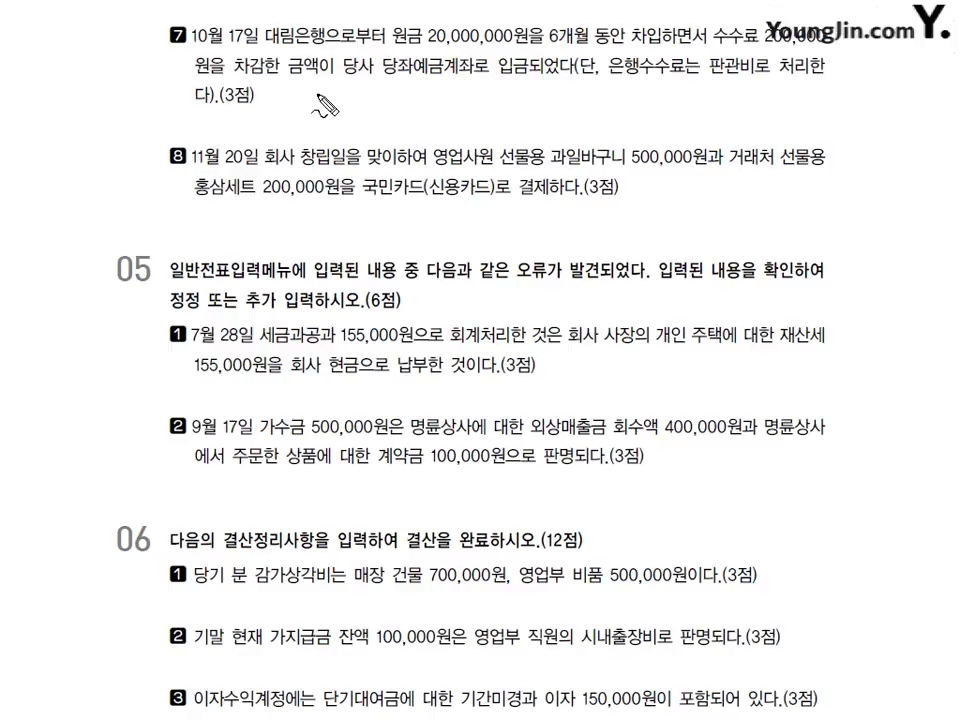
left_click_drag(535, 87, 527, 127)
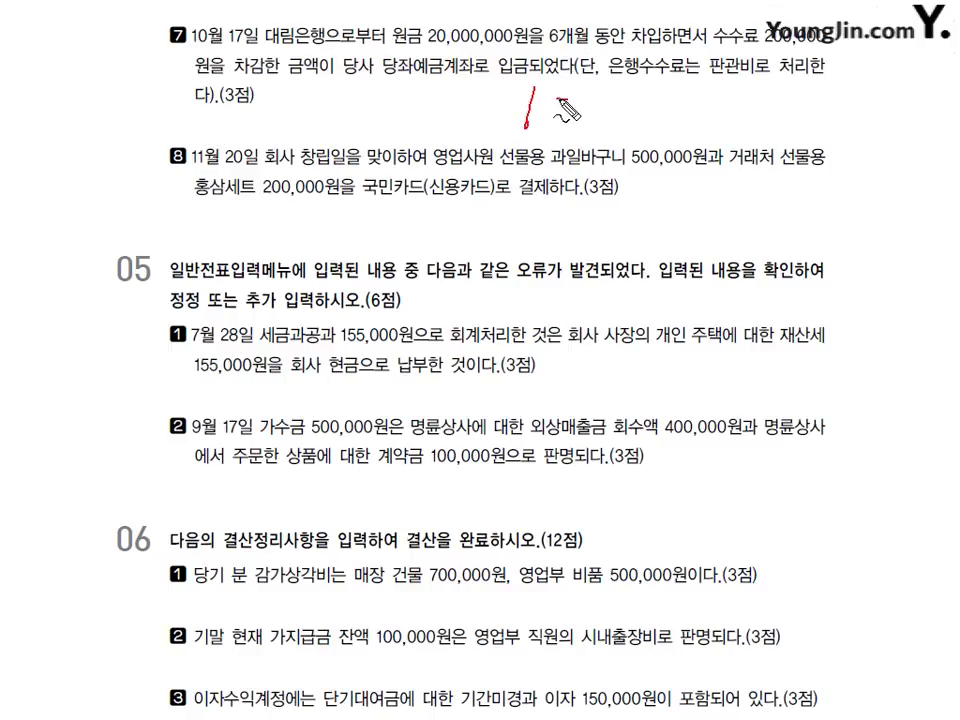
mouse_move(562, 98)
left_mouse_down()
mouse_move(590, 113)
mouse_move(603, 108)
mouse_move(610, 120)
mouse_move(622, 108)
mouse_move(630, 122)
mouse_move(634, 112)
mouse_move(644, 120)
mouse_move(648, 106)
mouse_move(655, 125)
left_mouse_up()
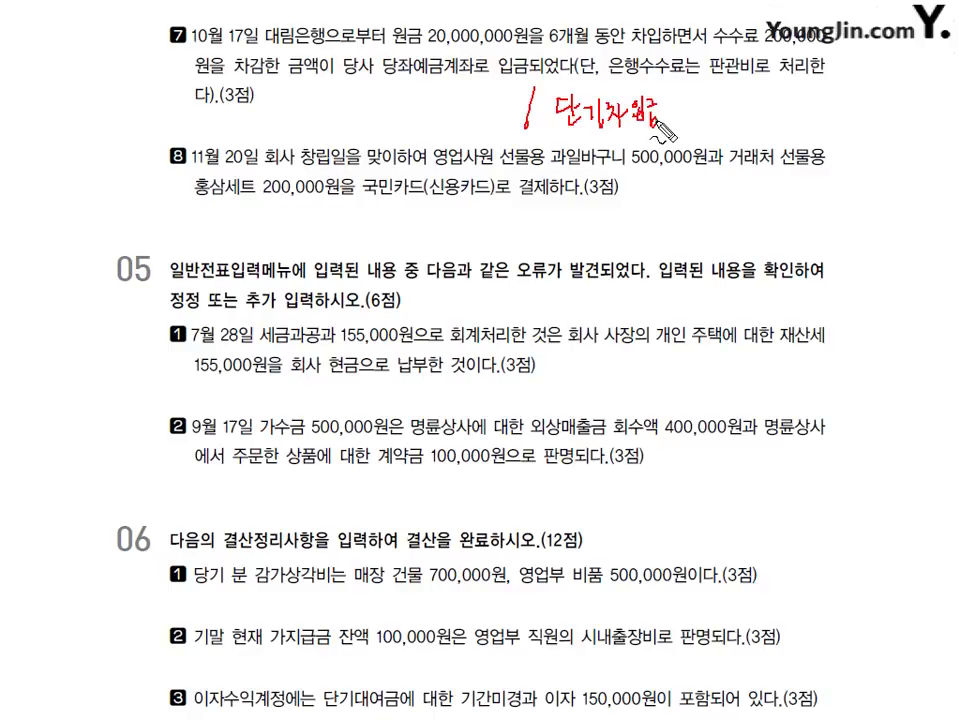
mouse_move(336, 112)
left_mouse_down()
mouse_move(350, 104)
mouse_move(412, 120)
mouse_move(424, 102)
mouse_move(380, 126)
mouse_move(440, 146)
left_mouse_up()
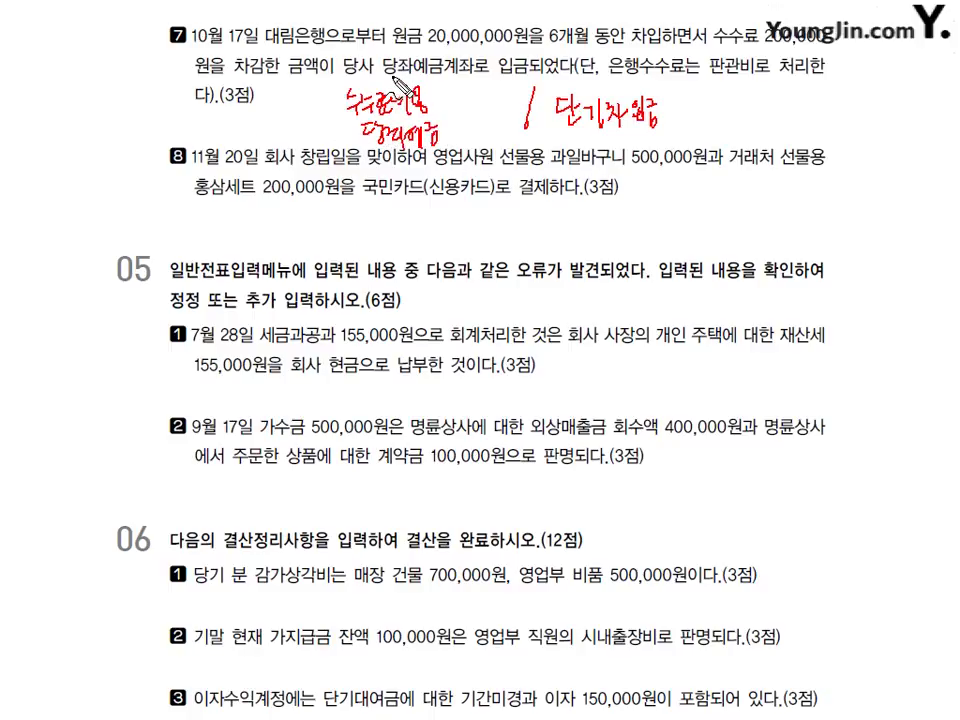
mouse_move(580, 132)
left_mouse_down()
mouse_move(606, 158)
mouse_move(671, 143)
left_mouse_up()
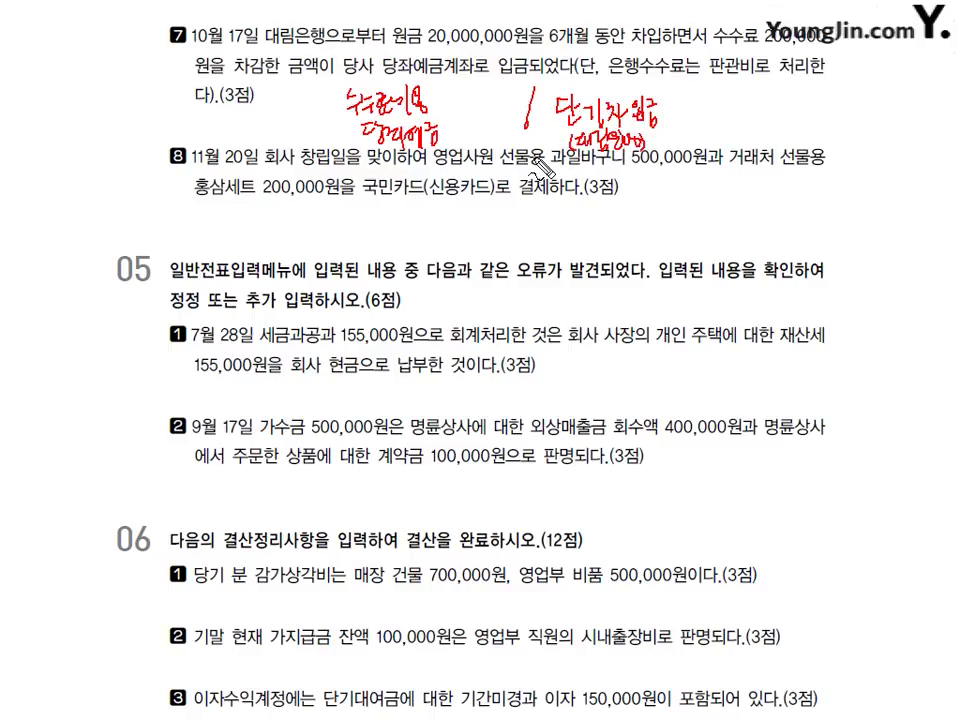
key("Escape")
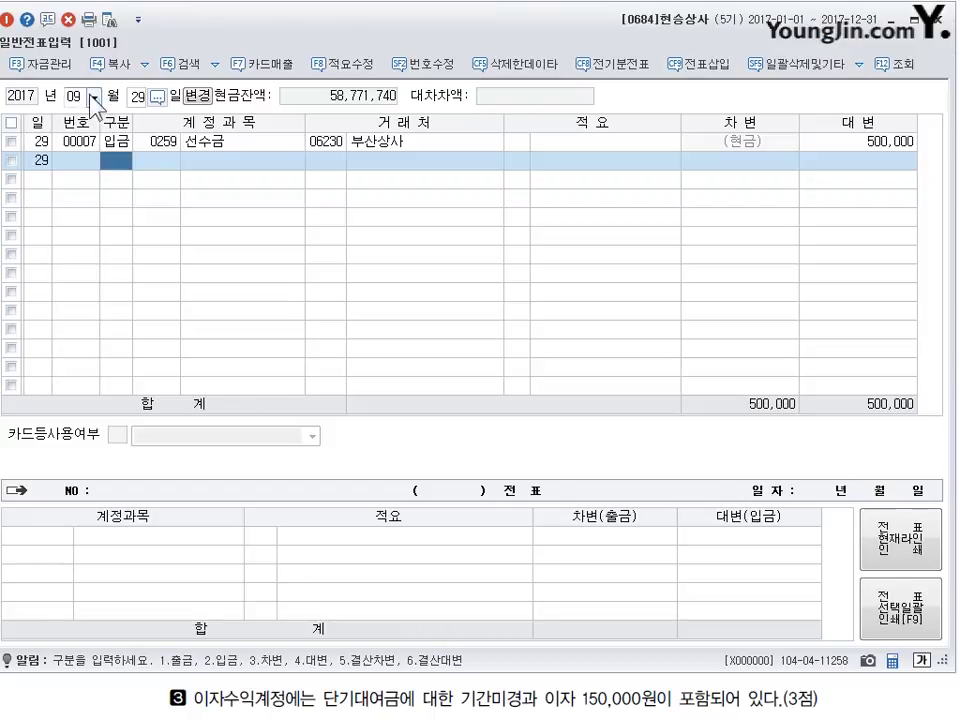
Step: In the 일반전표입력 window, set the voucher date to October 17
left_click(76, 96)
type("10")
key("Return")
type("17")
key("Return")
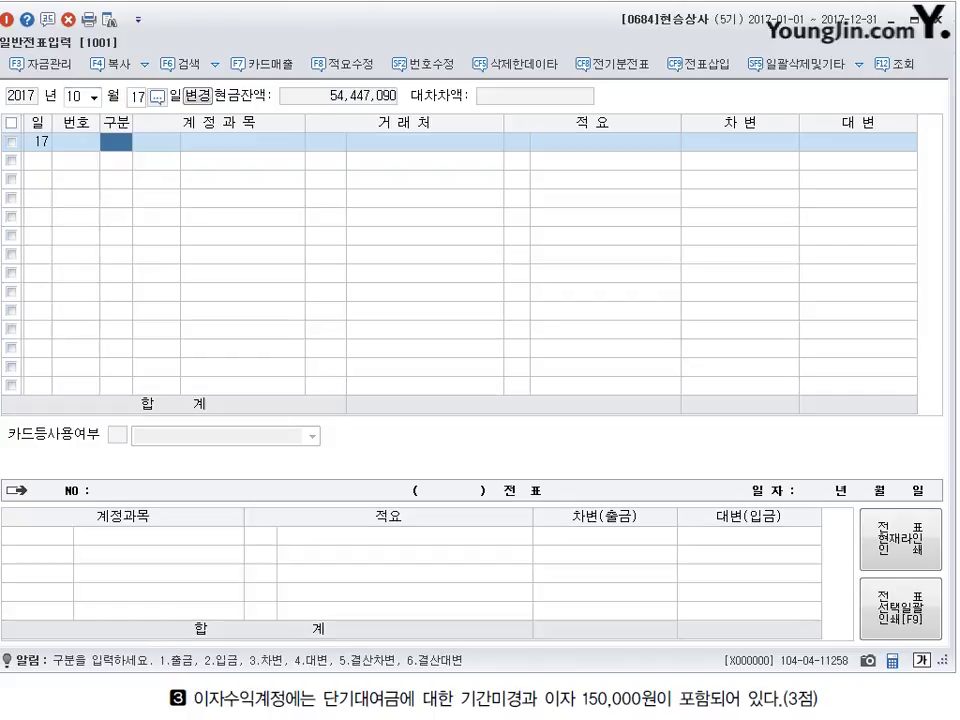
Step: Enter a debit line for 0831 수수료비용 of 200,000 in the October 17 voucher
type("3")
key("Return")
type("831")
key("Return")
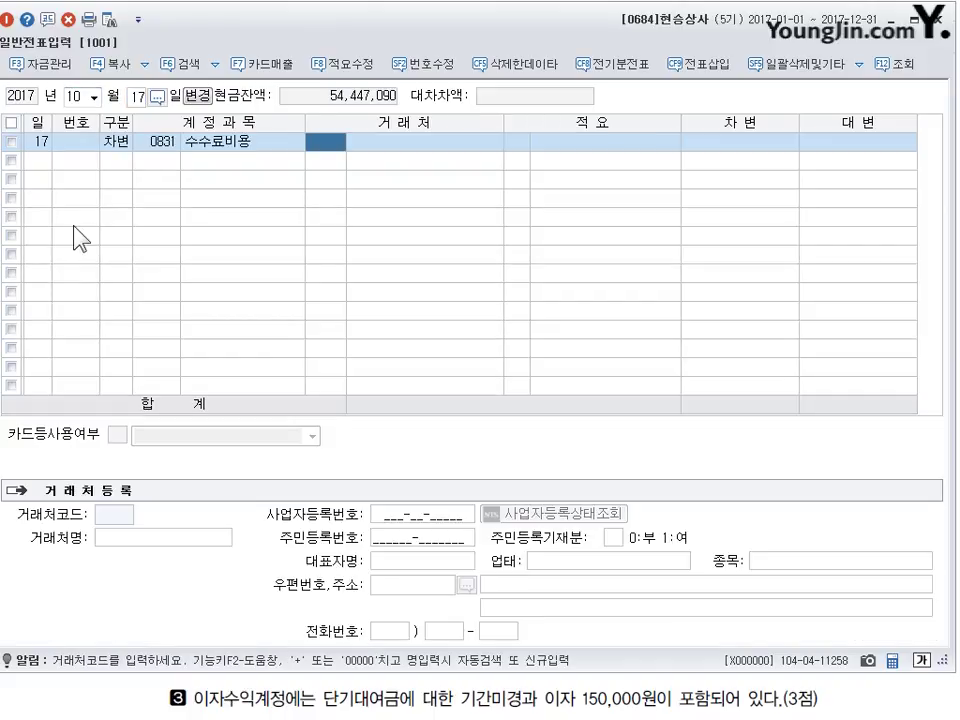
key("Return")
key("Return")
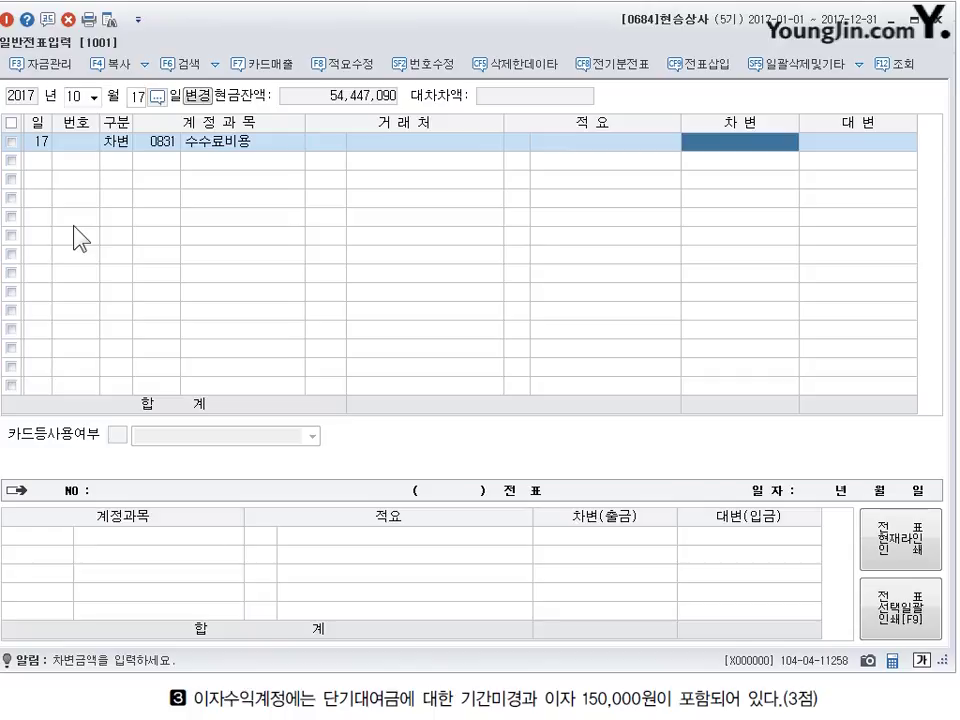
type("2000000")
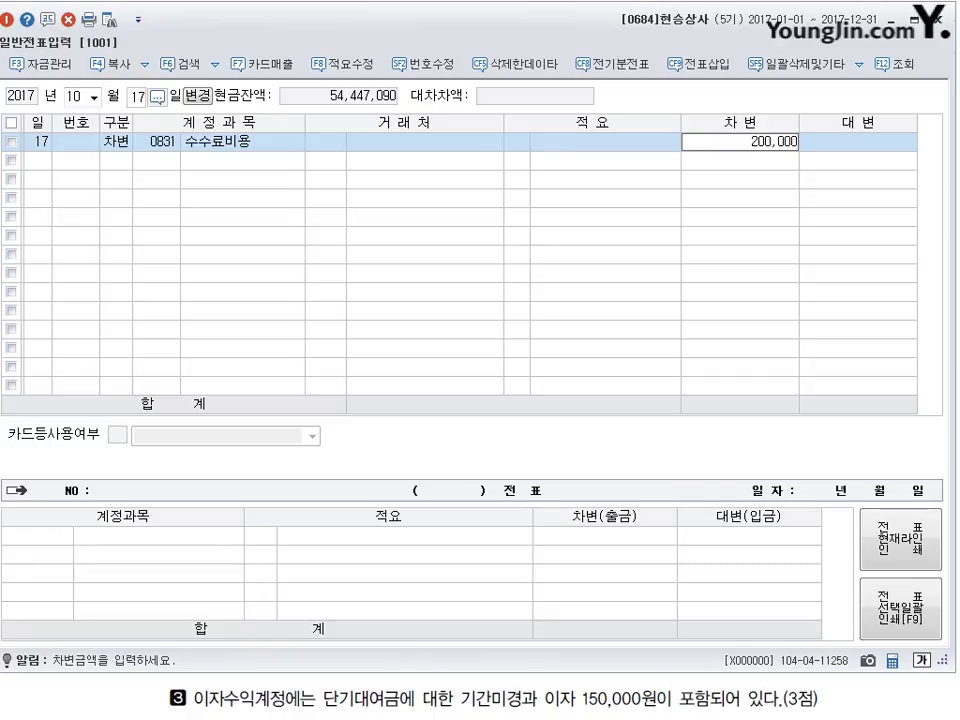
key("Return")
Step: Add a debit line for 0102 당좌예금 of 19,800,000 to the October 17 voucher
type("3")
key("Return")
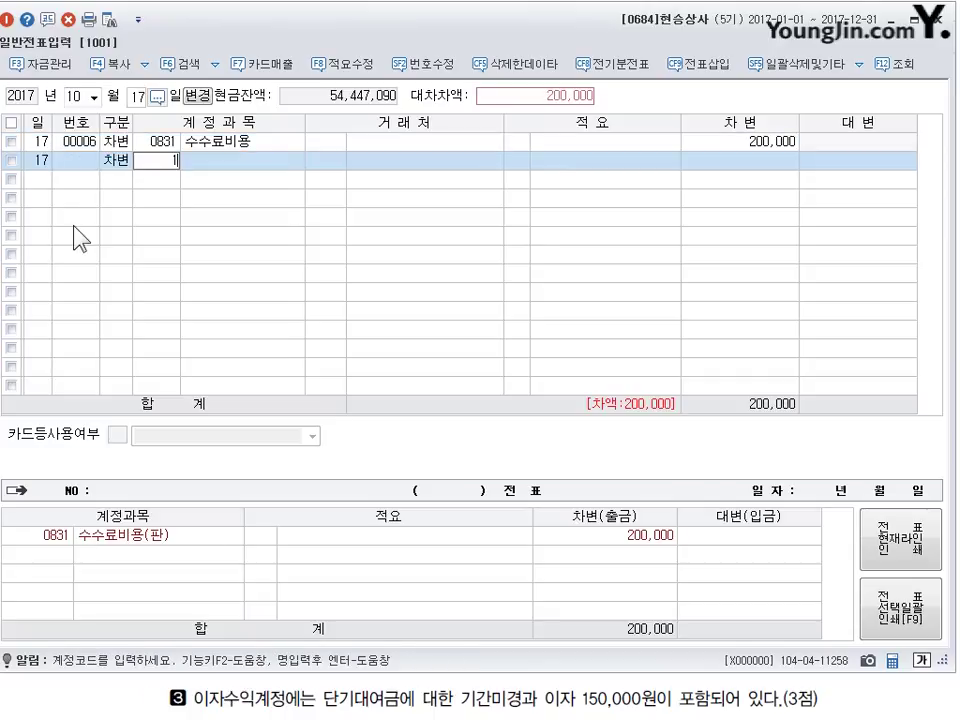
type("102")
key("Return")
key("Return")
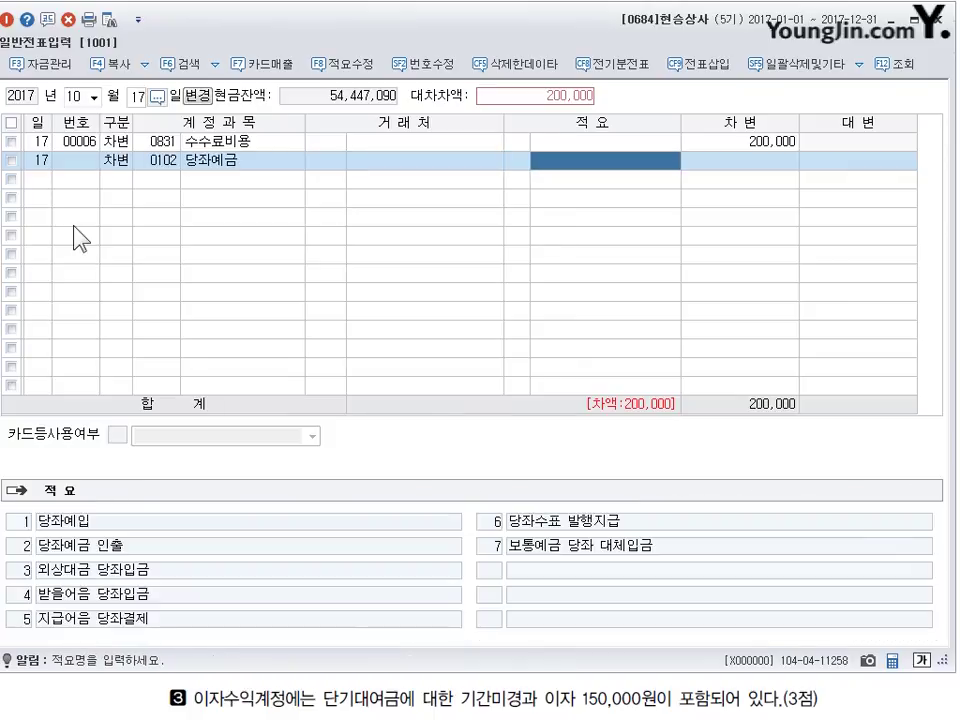
key("Return")
type("19")
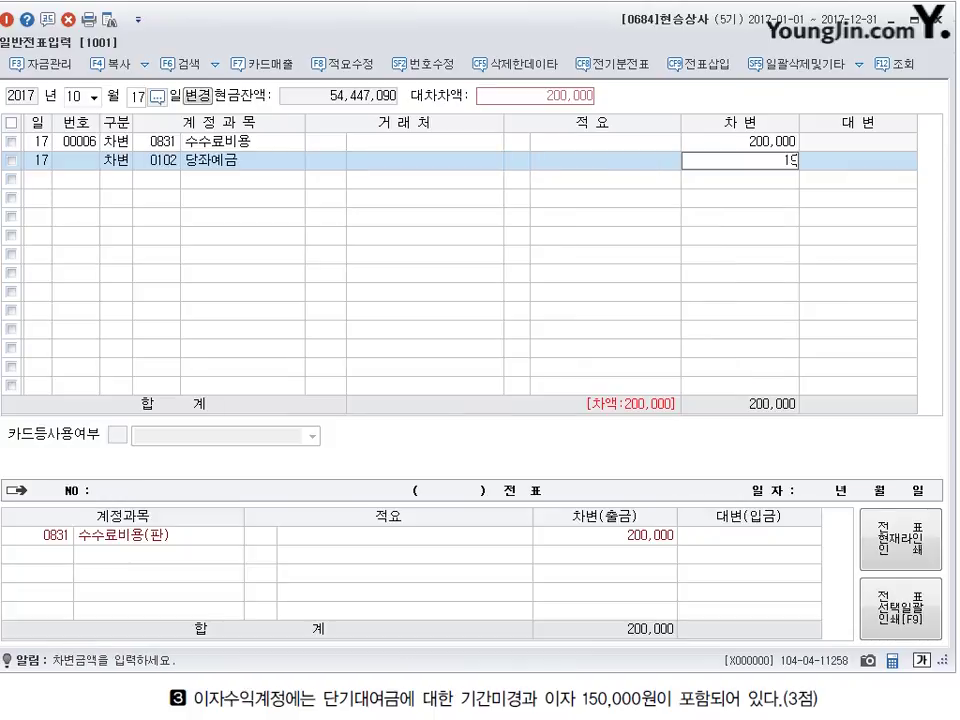
type(",800,000")
key("Return")
Step: Add a credit line for 0260 단기차입금 of 20,000,000 with 대림은행 as the trading partner
type("4")
key("Return")
type("260")
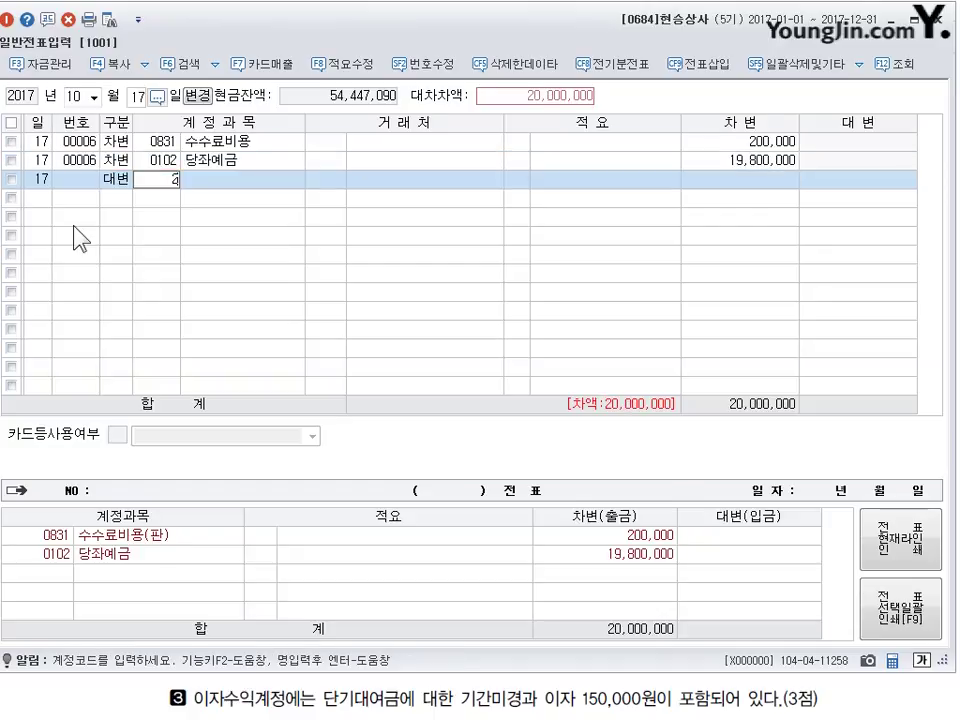
key("Return")
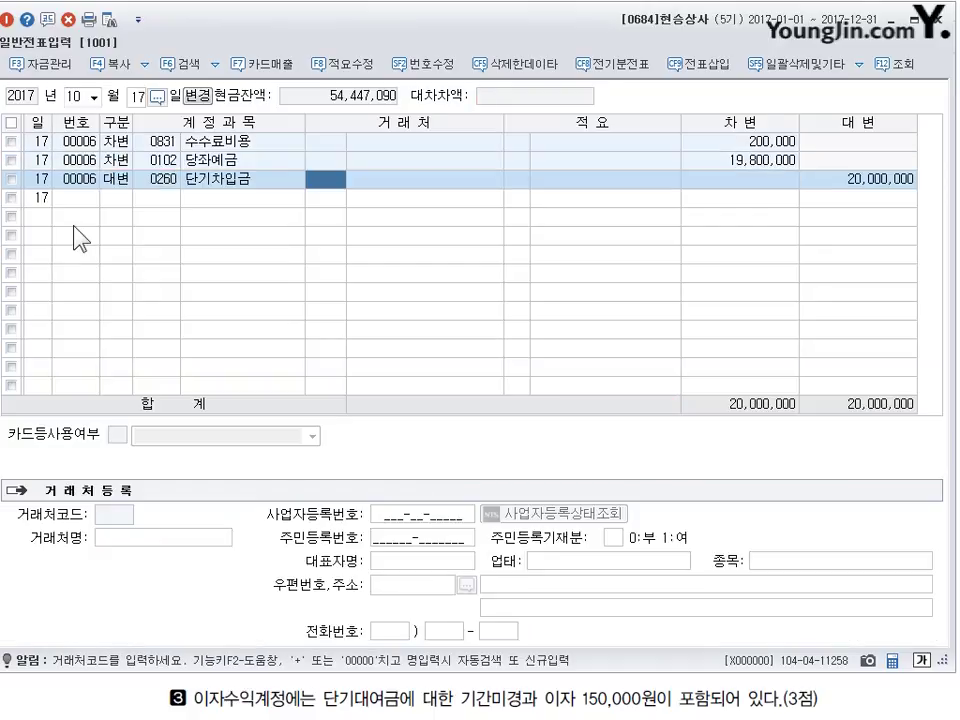
type("대림")
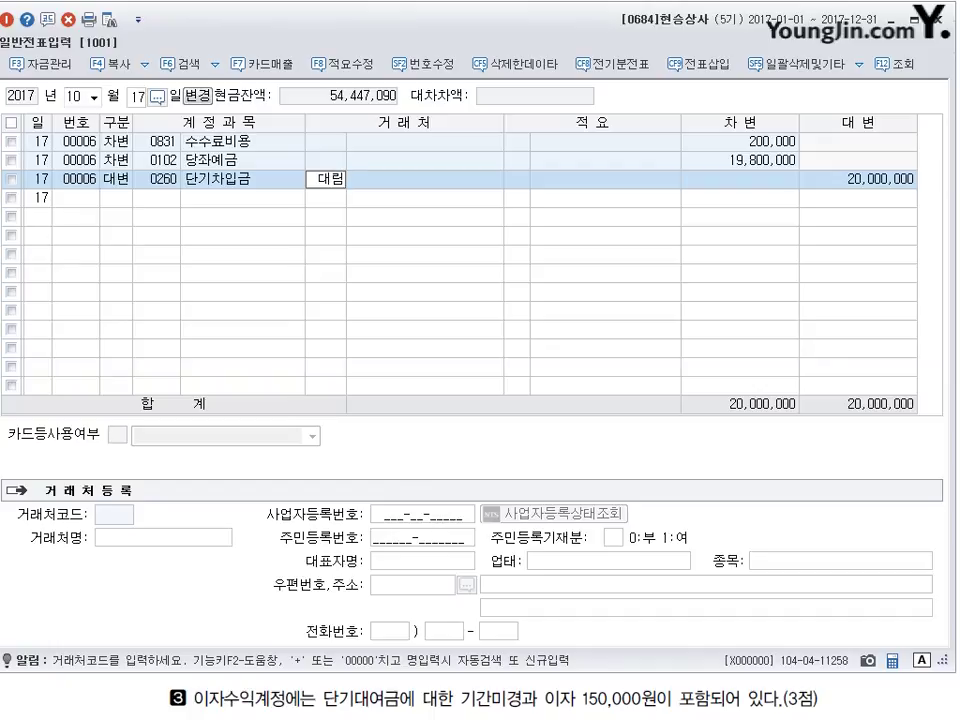
key("Return")
key("Return")
key("Return")
key("Return")
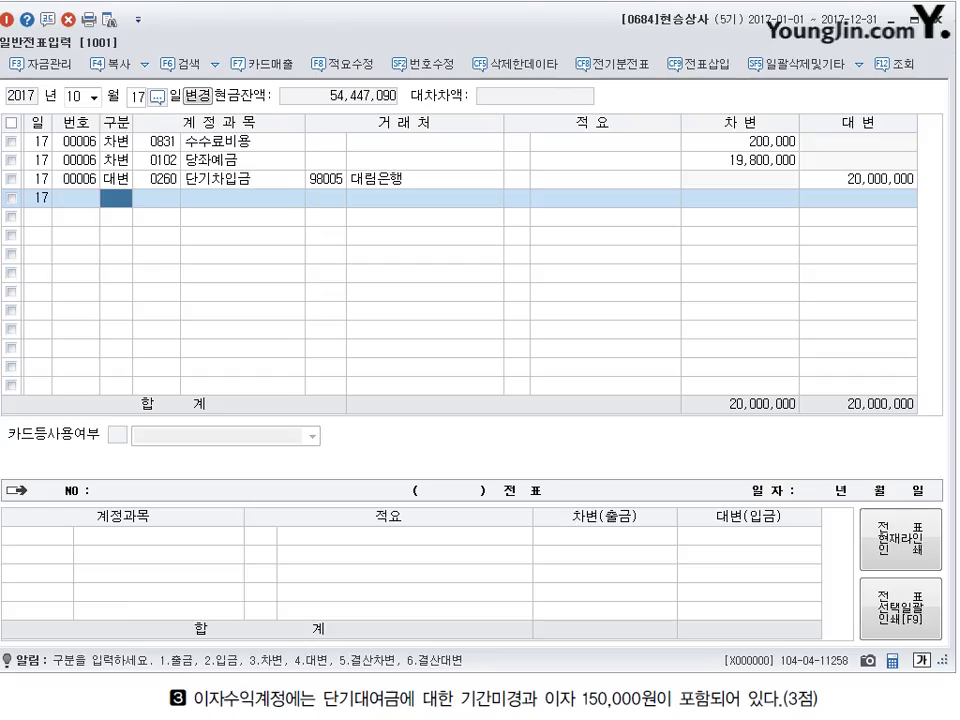
Step: Set the voucher date to November 20
left_click(77, 97)
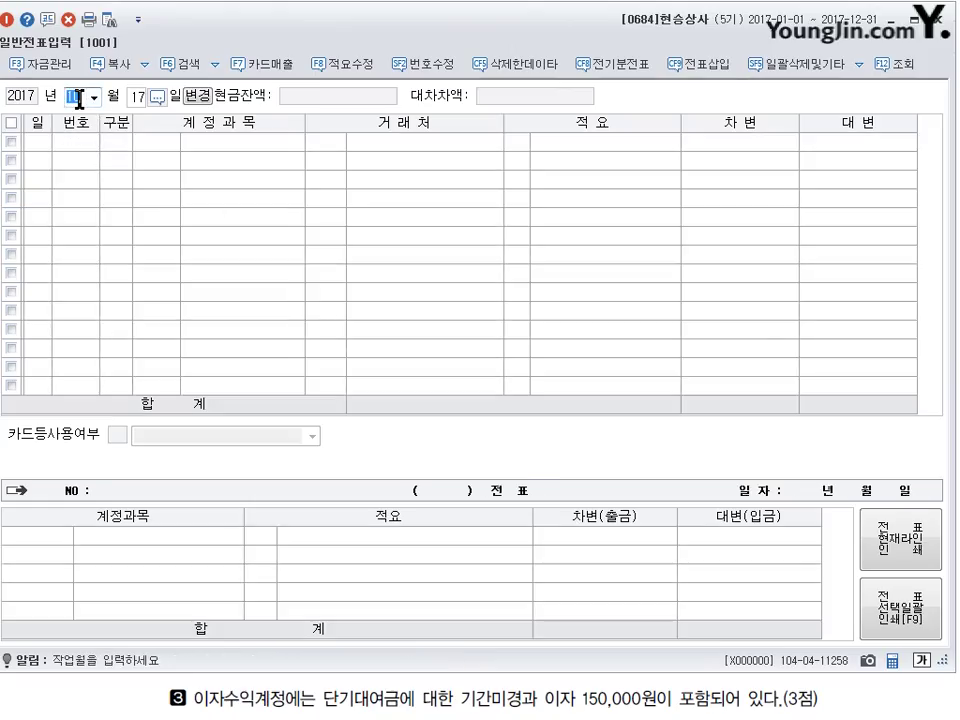
key("Return")
type("20")
key("Return")
Step: Enter a debit line for 0811 복리후생비 of 500,000 in the November 20 voucher
type("3")
key("Return")
type("0811")
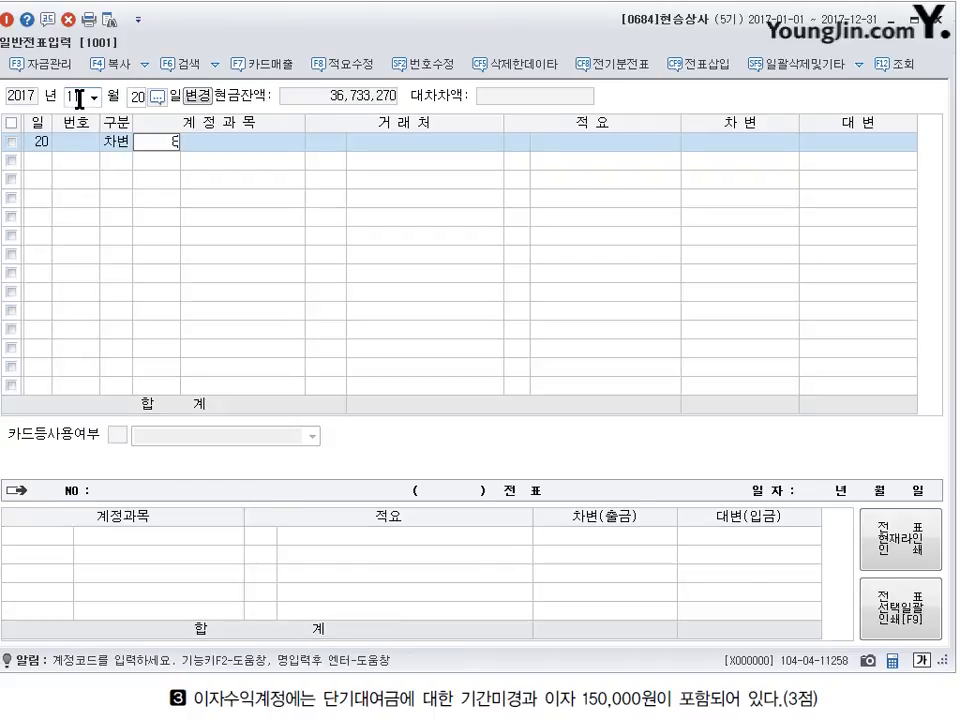
key("Return")
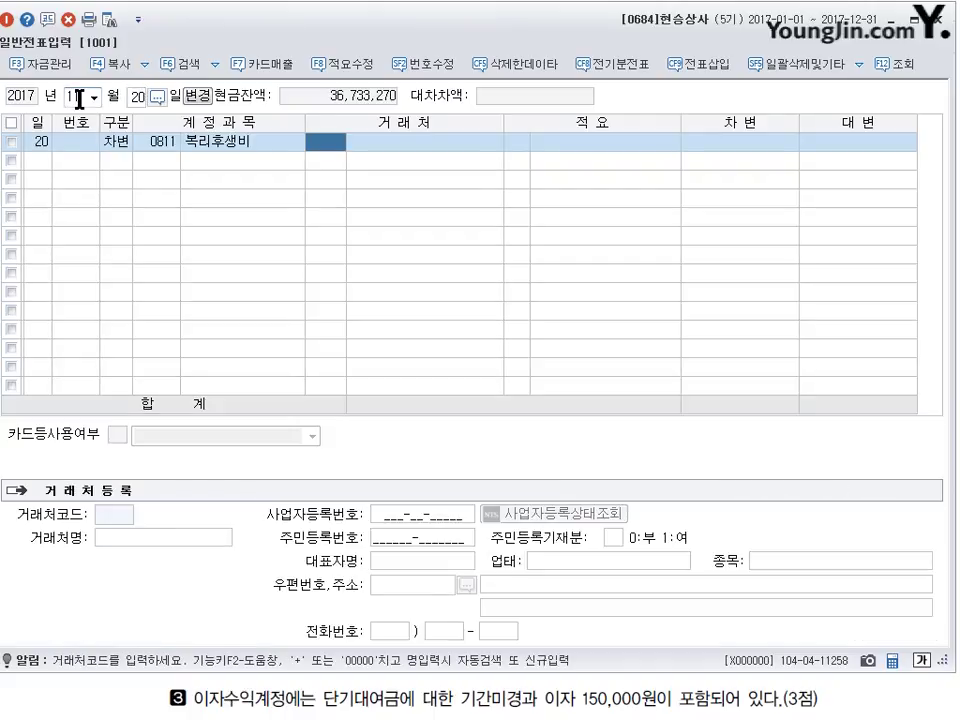
key("Return")
key("Return")
type("500")
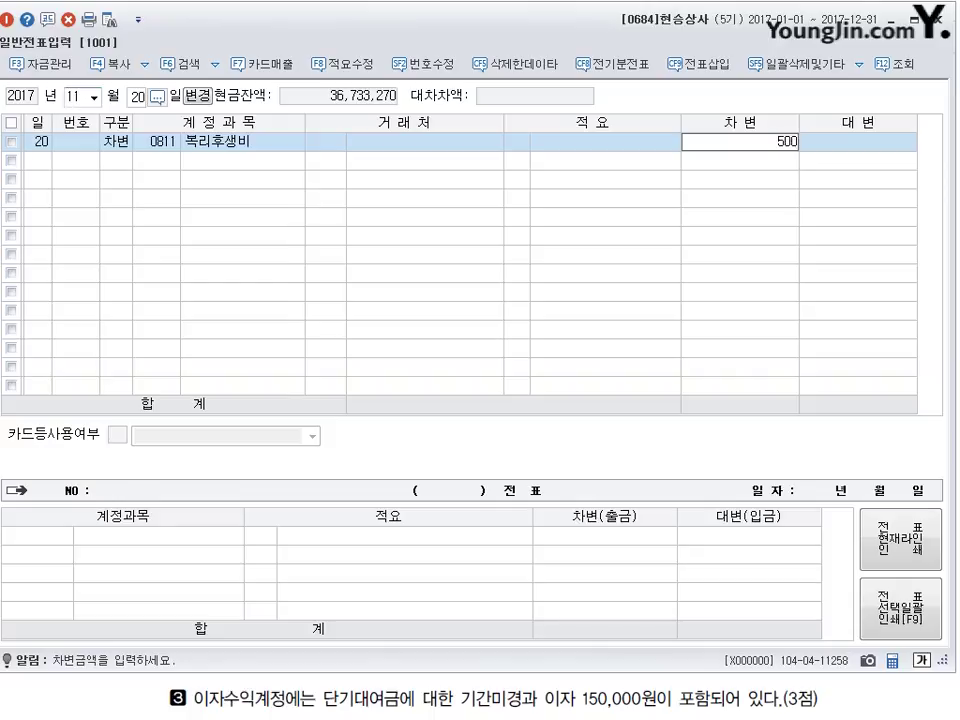
type(",000")
key("Return")
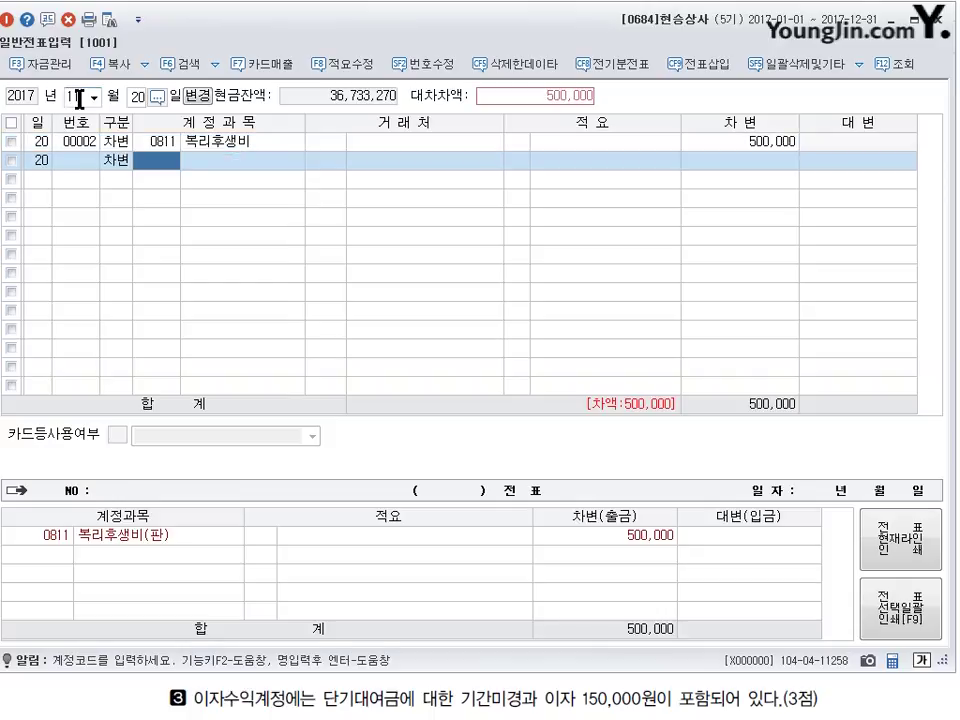
Step: Add a debit line for 0813 접대비 of 200,000 to the November 20 voucher
type("0813")
key("Return")
key("Return")
key("Return")
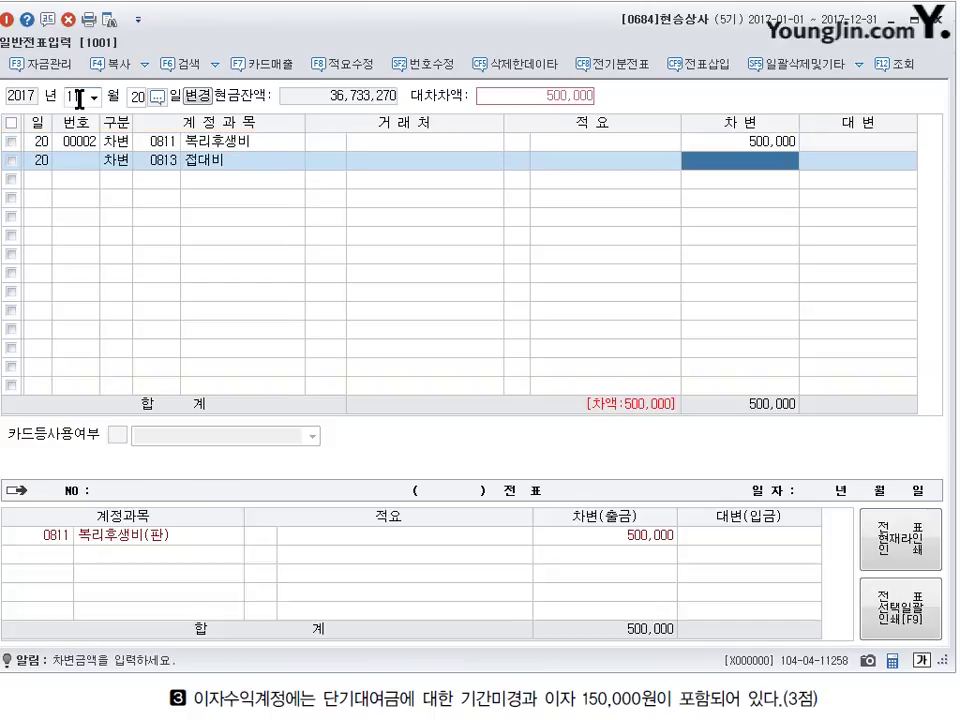
type("2000000")
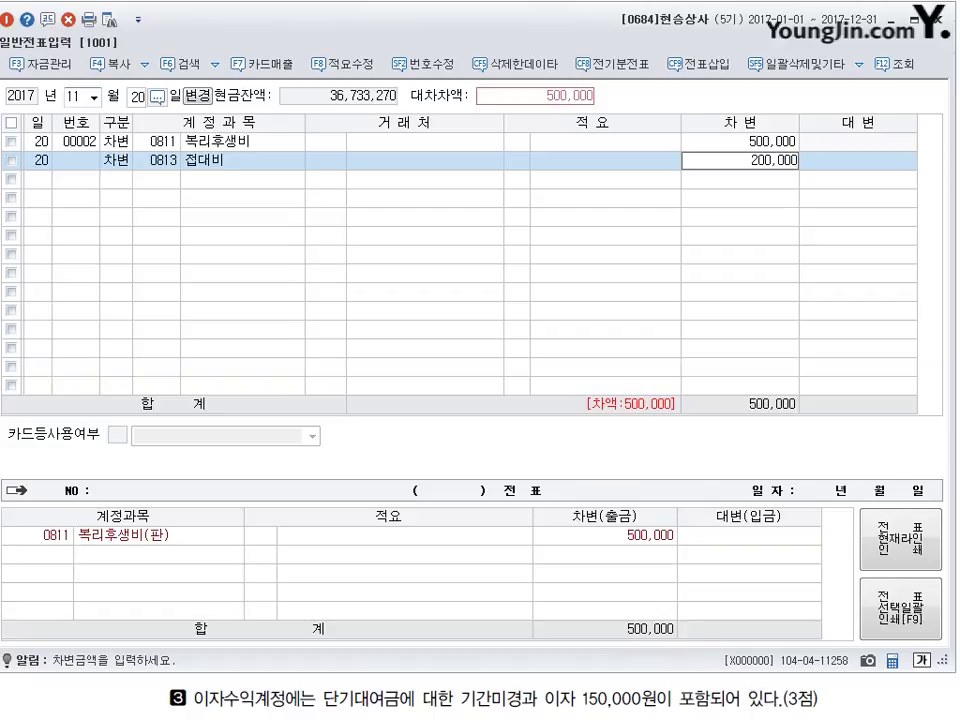
key("Return")
Step: Add a credit line for 0253 미지급금 of 700,000 with 국민카드 as the trading partner
type("4253")
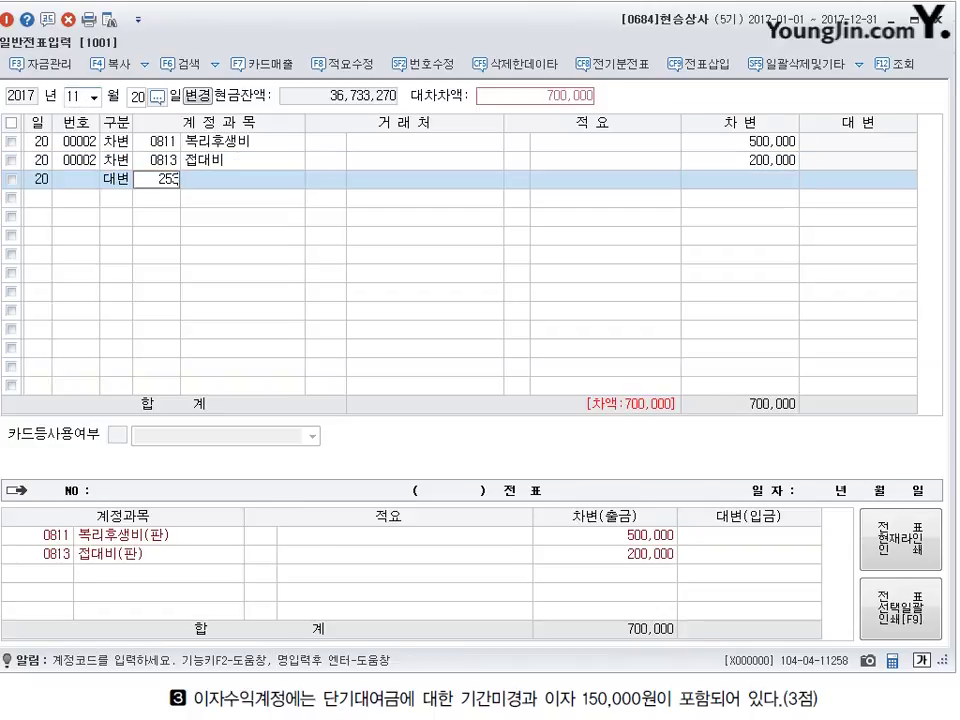
key("Return")
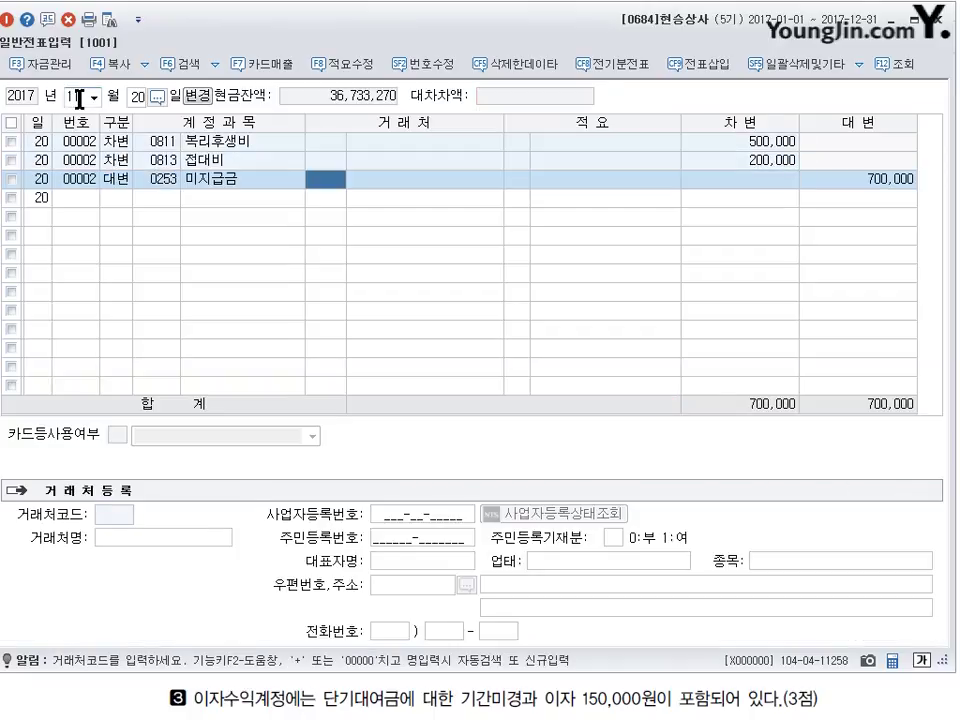
type("국민")
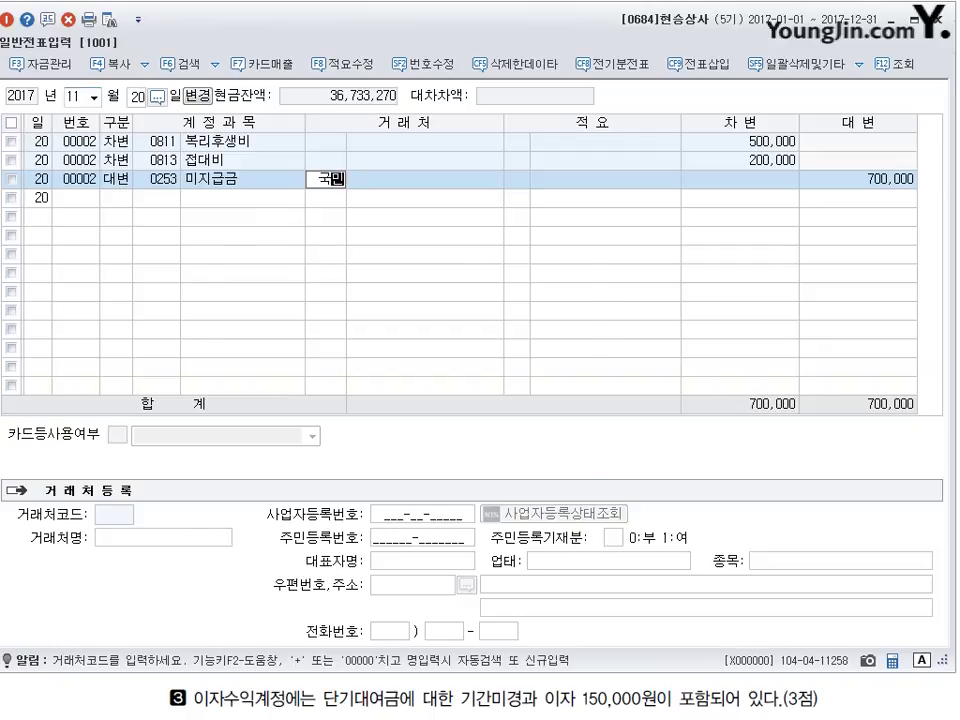
key("Return")
key("Down")
key("Return")
key("Return")
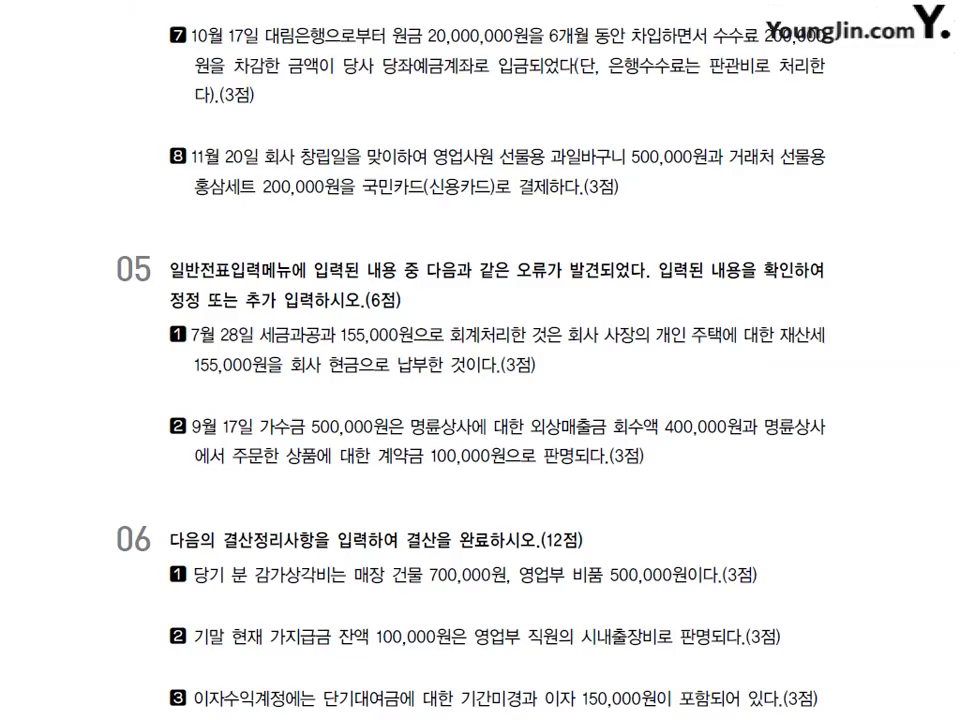
Step: Switch to the exam document and read the two error-correction items of question 05
scroll(423, 176, "down", 3)
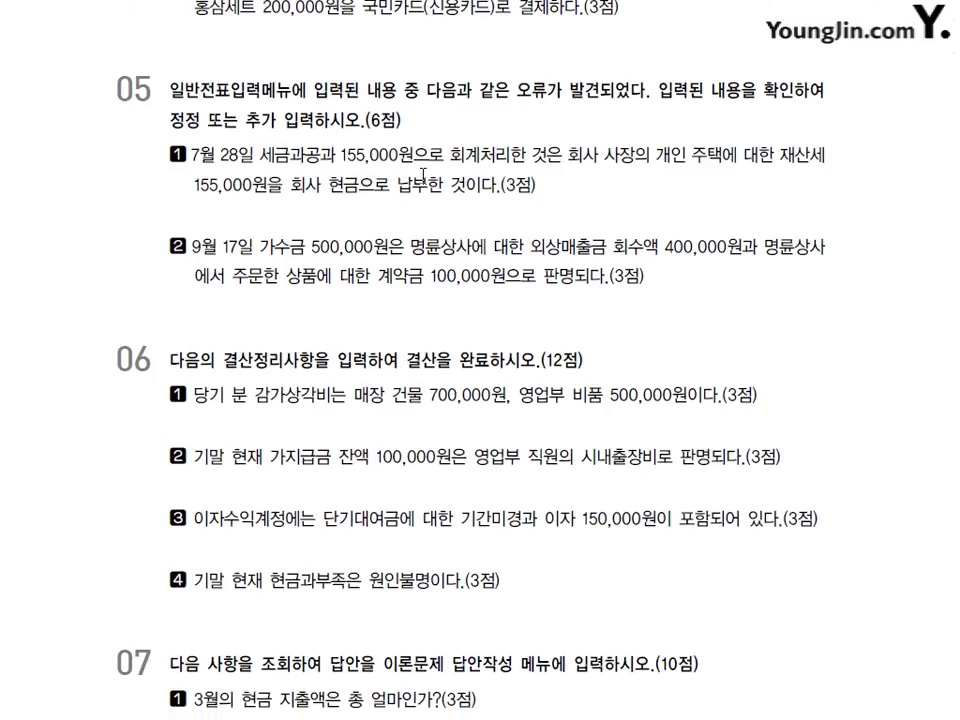
scroll(423, 176, "down", 1)
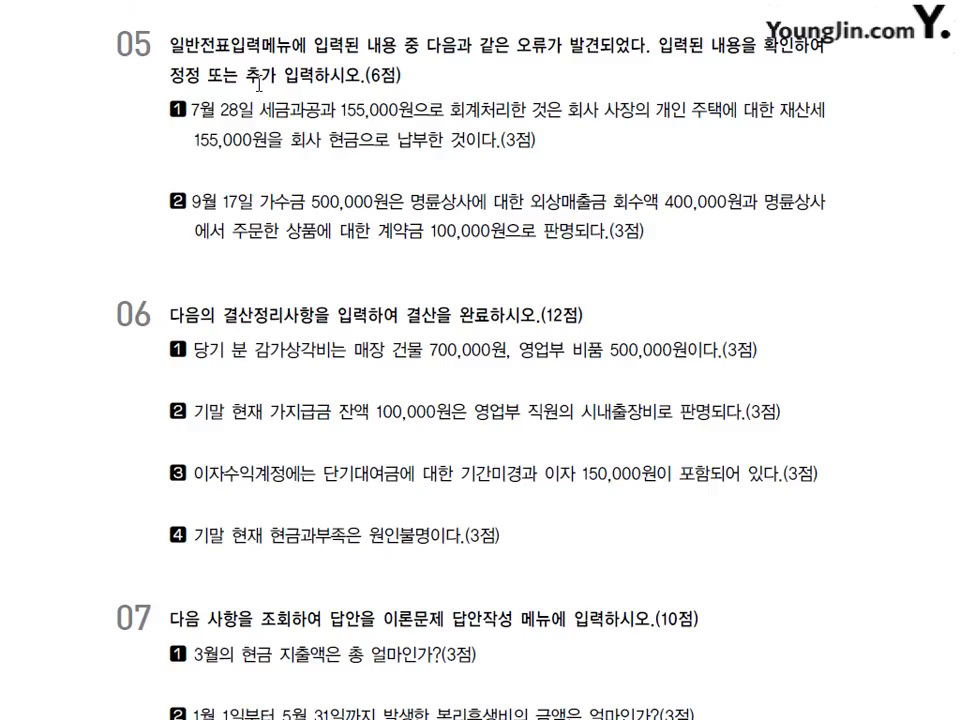